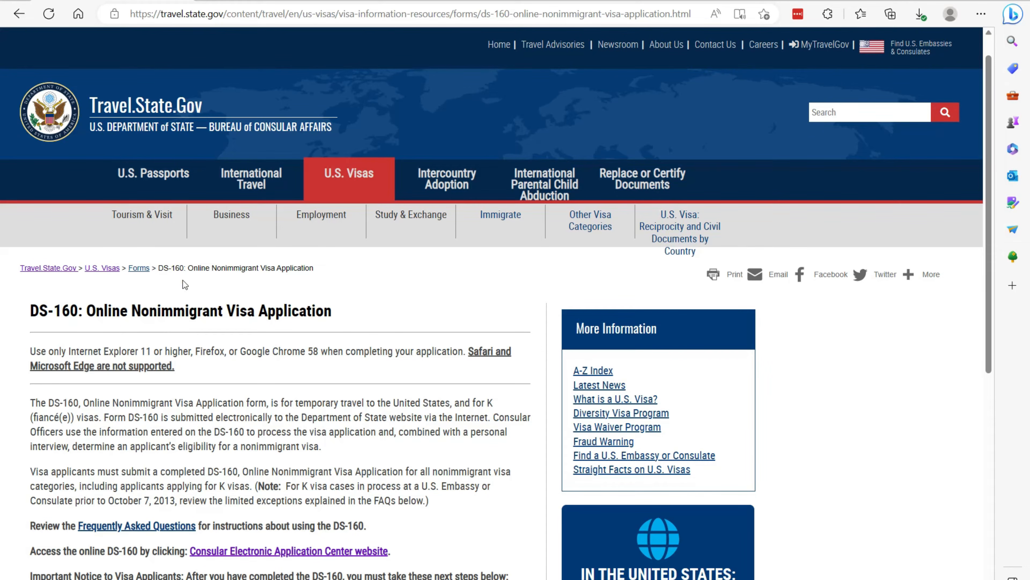
- Go from the DS-160 information page to the Tourism & Visit visa section
left_click(142, 223)
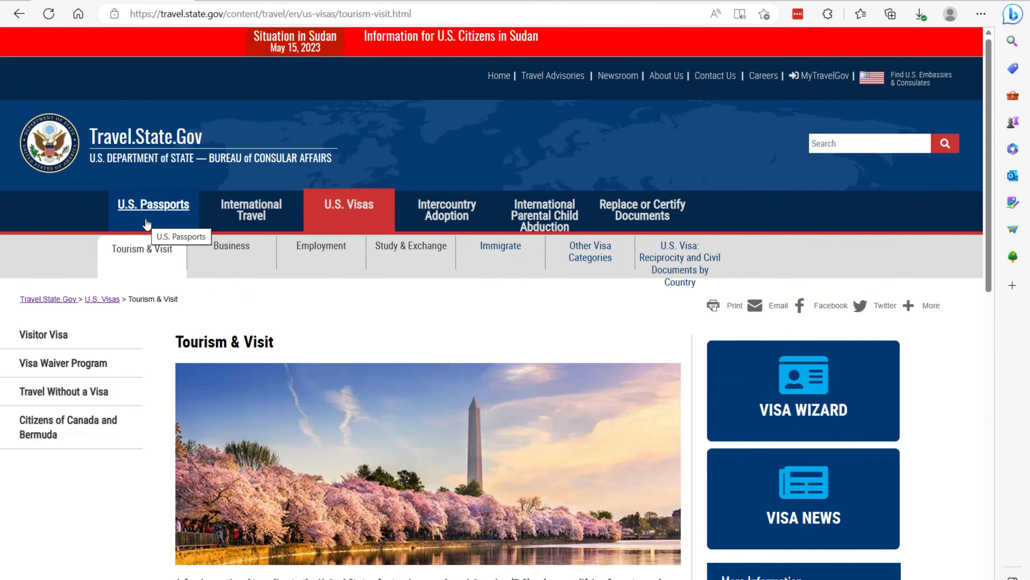
- Open Visitor Visa How to Apply and scroll to the online Form DS-160 instructions
scroll(248, 252, "down", 7)
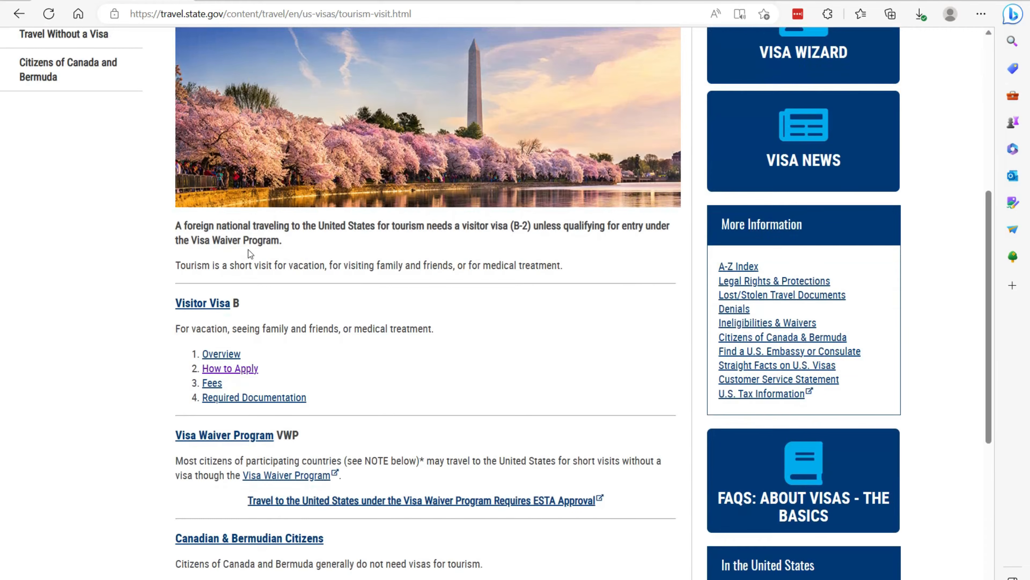
left_click(221, 368)
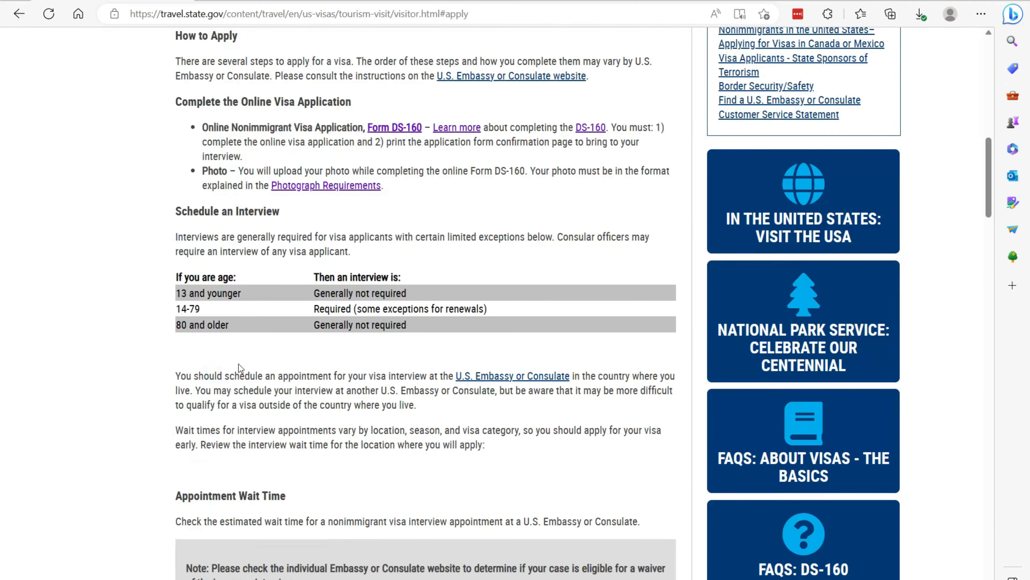
scroll(268, 368, "up", 11)
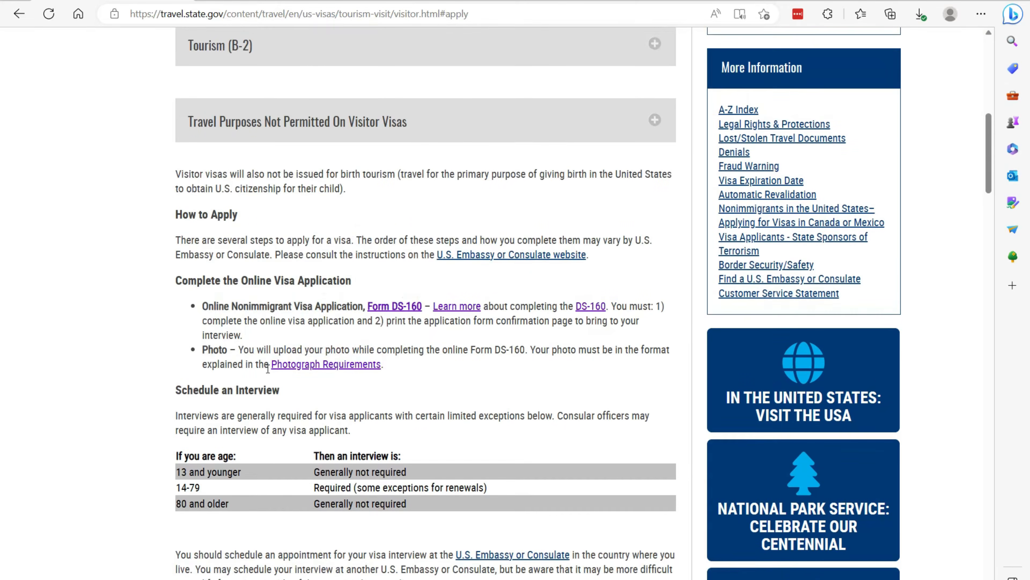
scroll(267, 368, "down", 1)
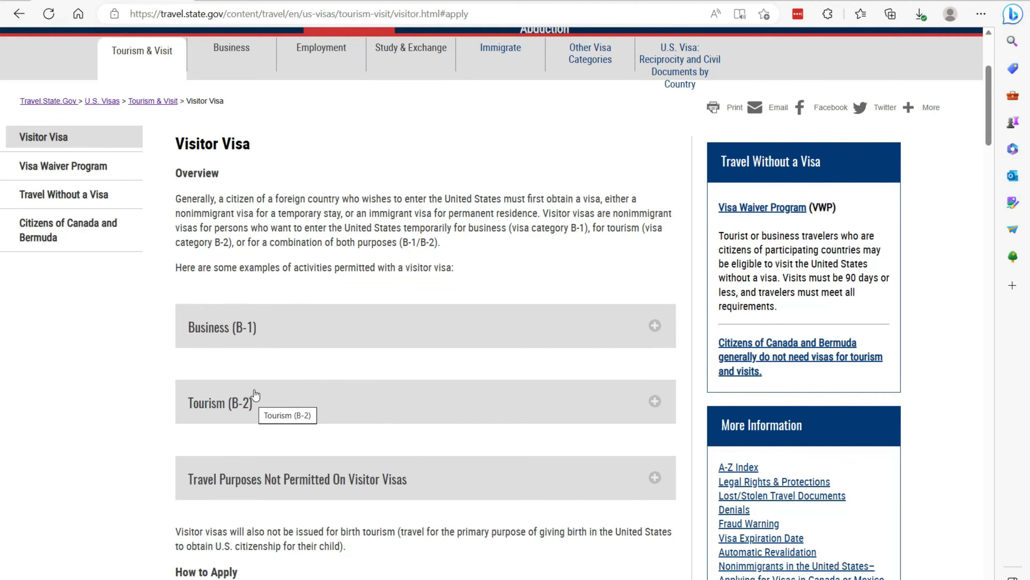
scroll(256, 390, "down", 4)
scroll(256, 386, "down", 4)
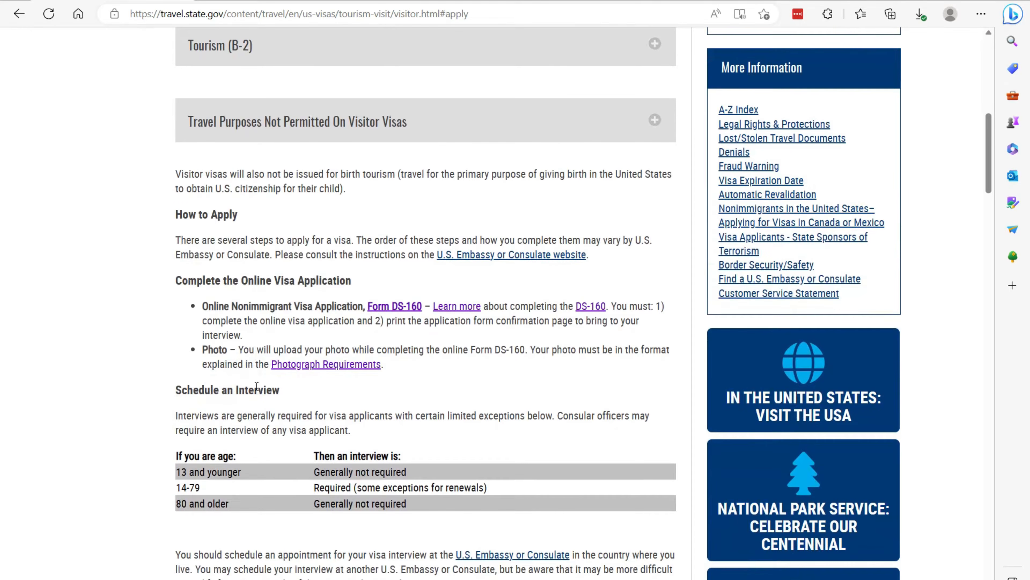
- Open the DS-160 site, choose JAMAICA, KINGSTON as location, and enter the verification code
left_click(390, 311)
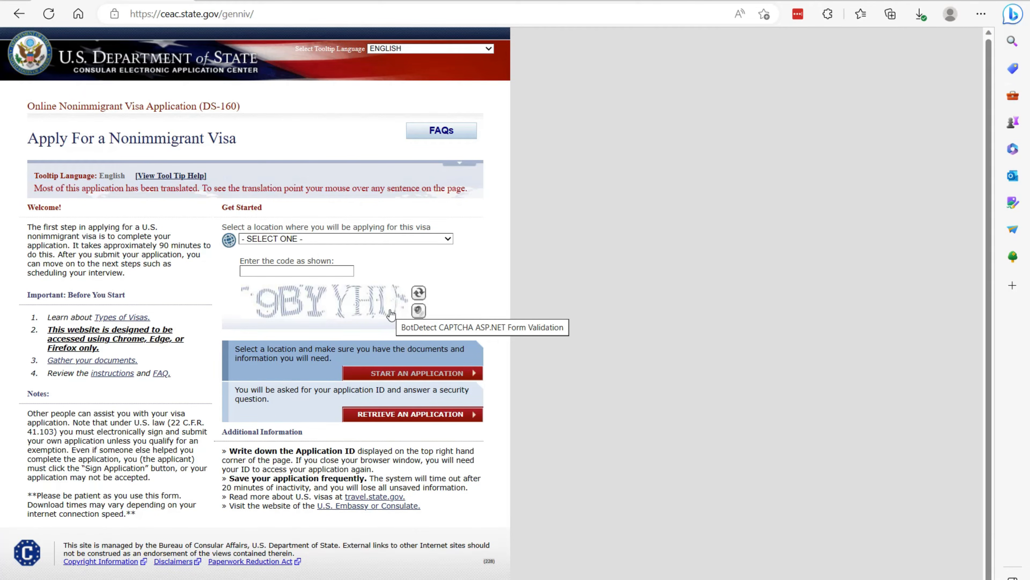
left_click(356, 239)
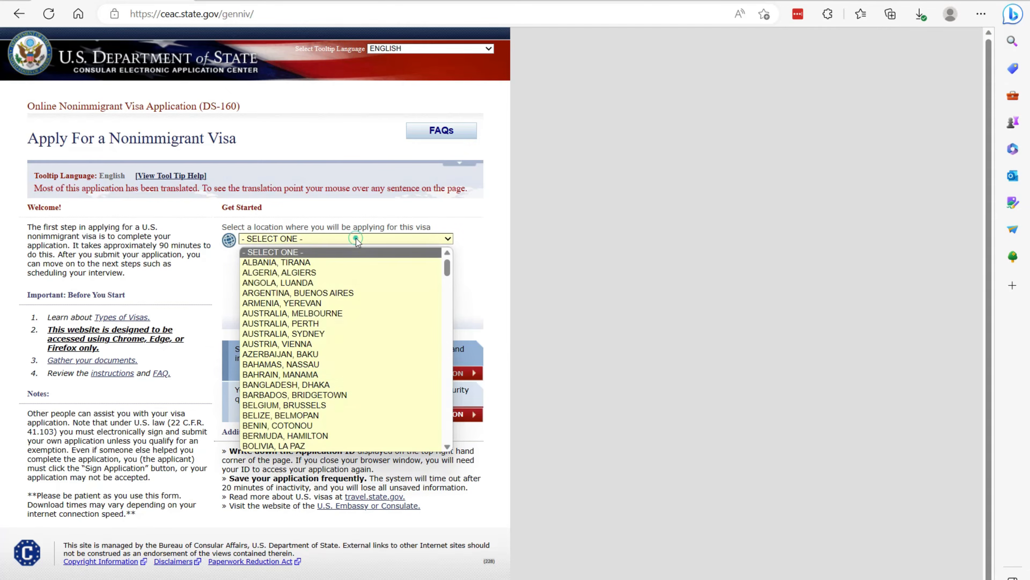
scroll(363, 300, "down", 5)
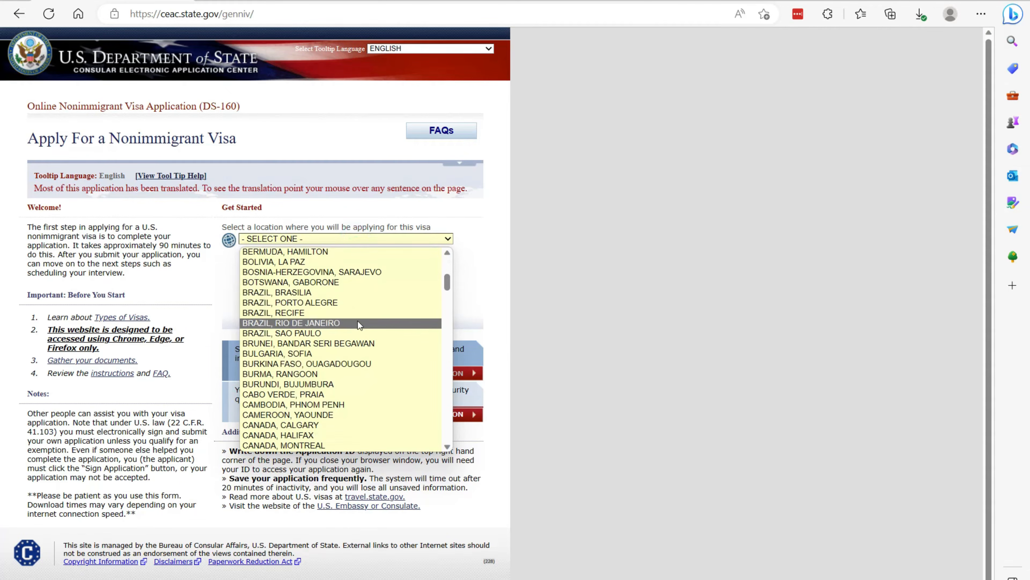
key("j")
left_click(319, 446)
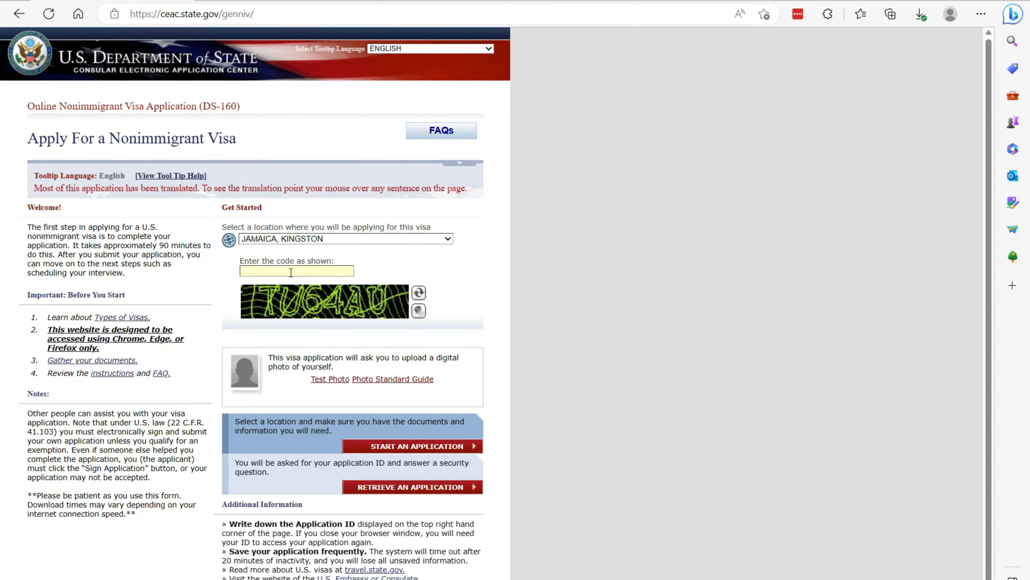
type("TU64AU")
- Start a new application, agree to the notices, and copy the Application ID
left_click(393, 448)
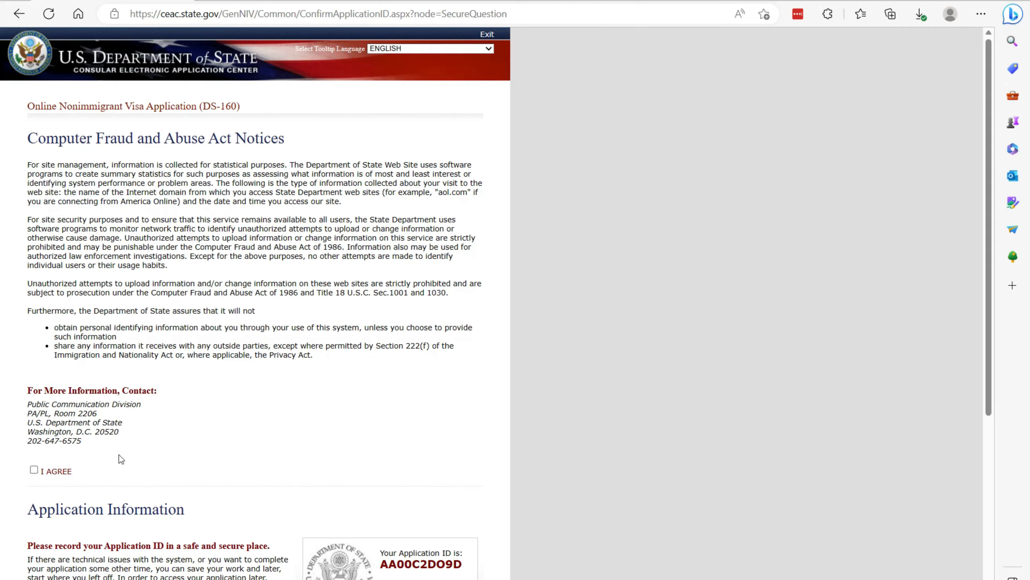
left_click(33, 469)
scroll(117, 448, "down", 6)
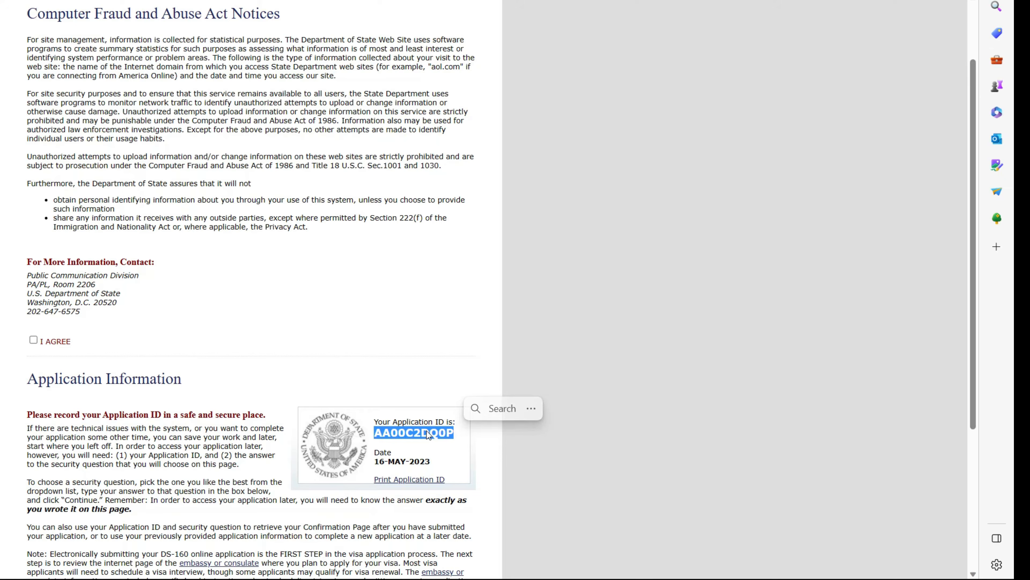
right_click(427, 433)
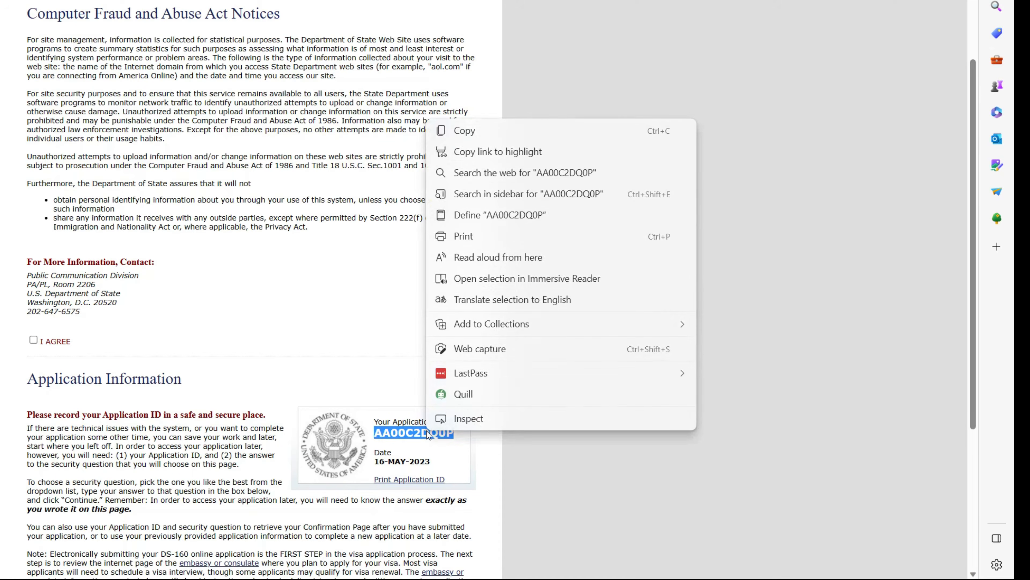
left_click(460, 132)
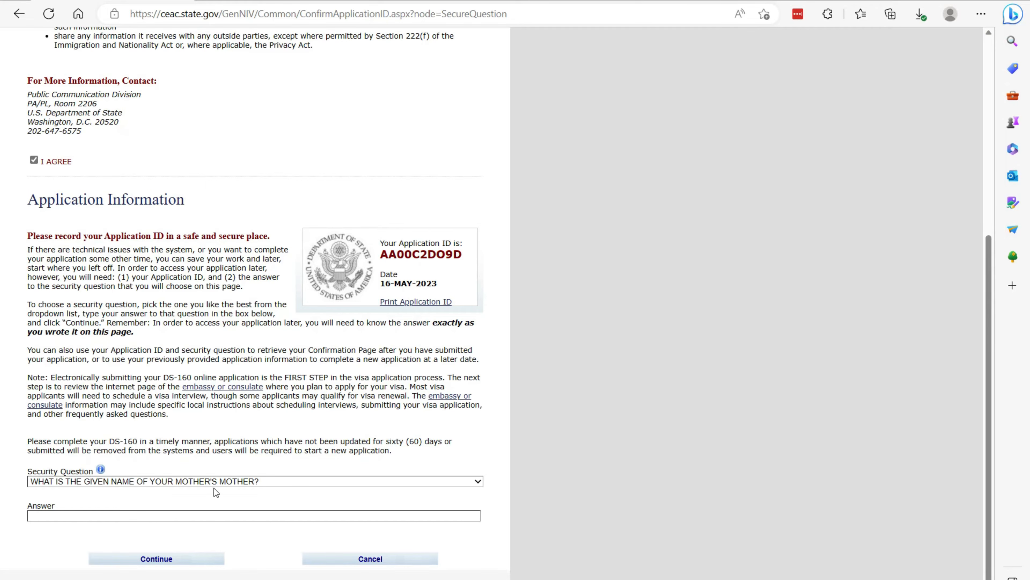
- Enter the security question answer and continue to Personal Information 1
left_click(201, 515)
left_click(168, 559)
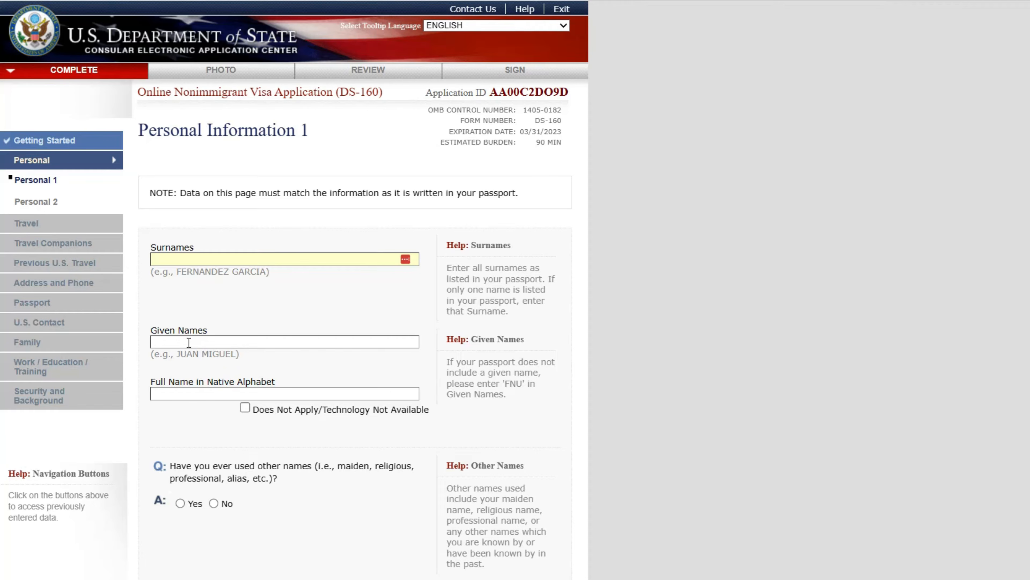
- Paste the surname, type the given names, and mark the native-alphabet name Does Not Apply
double_click(255, 271)
left_click(211, 263)
left_click(211, 263)
key("ctrl+v")
left_click(233, 341)
type("JUAN MIGUEL")
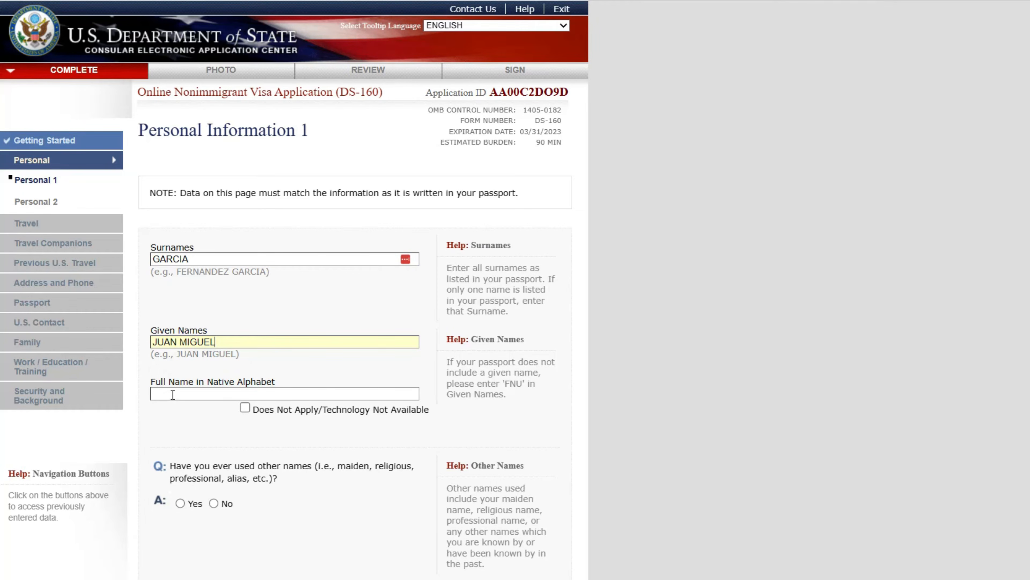
left_click(244, 408)
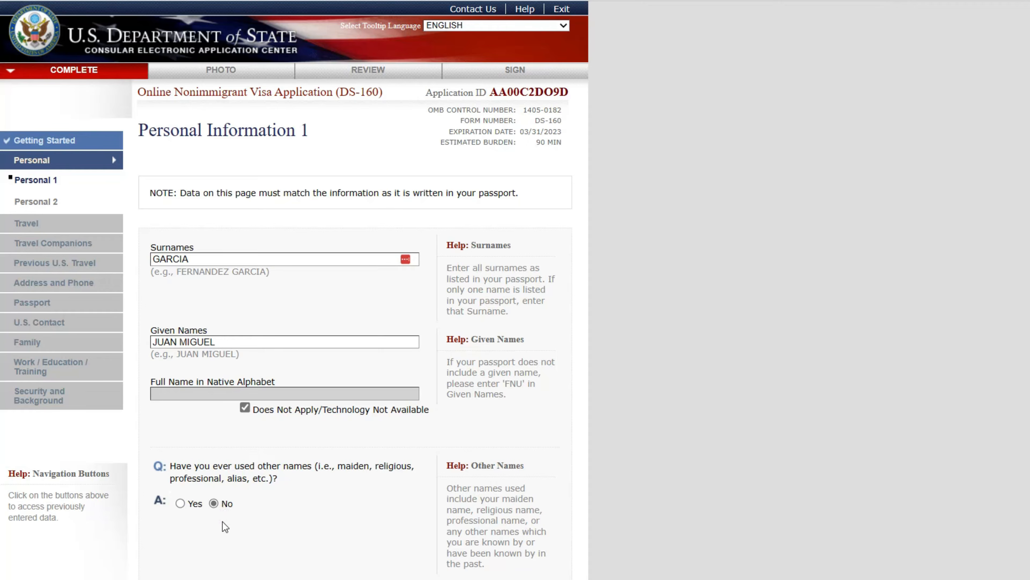
- Set Sex to FEMALE and open the marital status choices
scroll(261, 562, "down", 5)
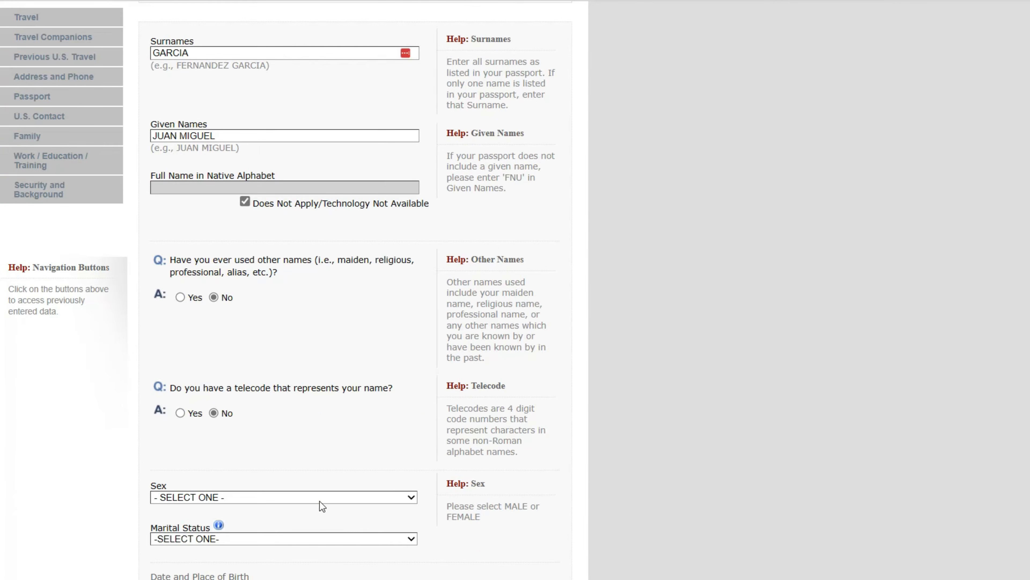
left_click(320, 500)
left_click(247, 520)
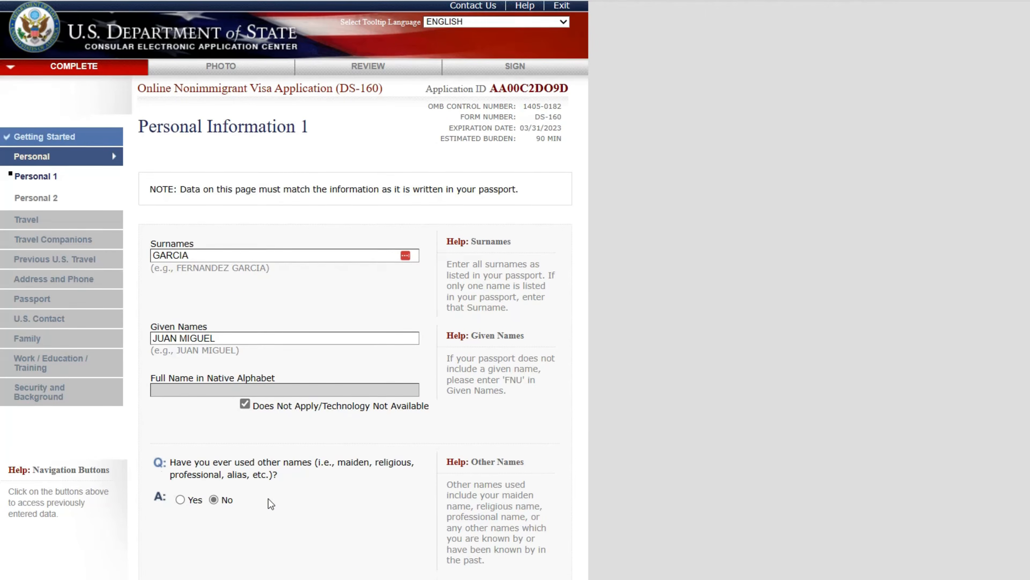
left_click(384, 395)
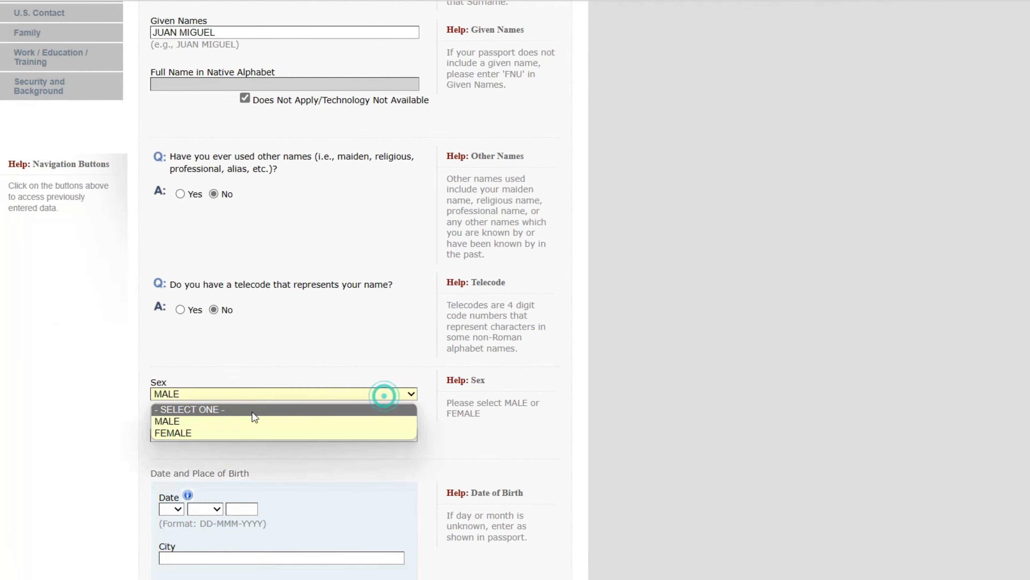
left_click(200, 431)
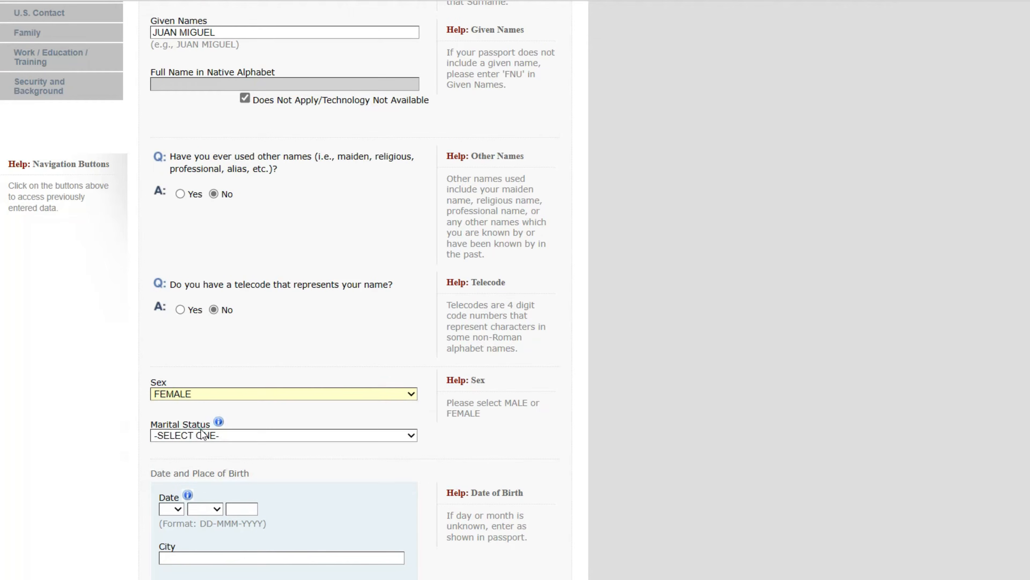
left_click(223, 436)
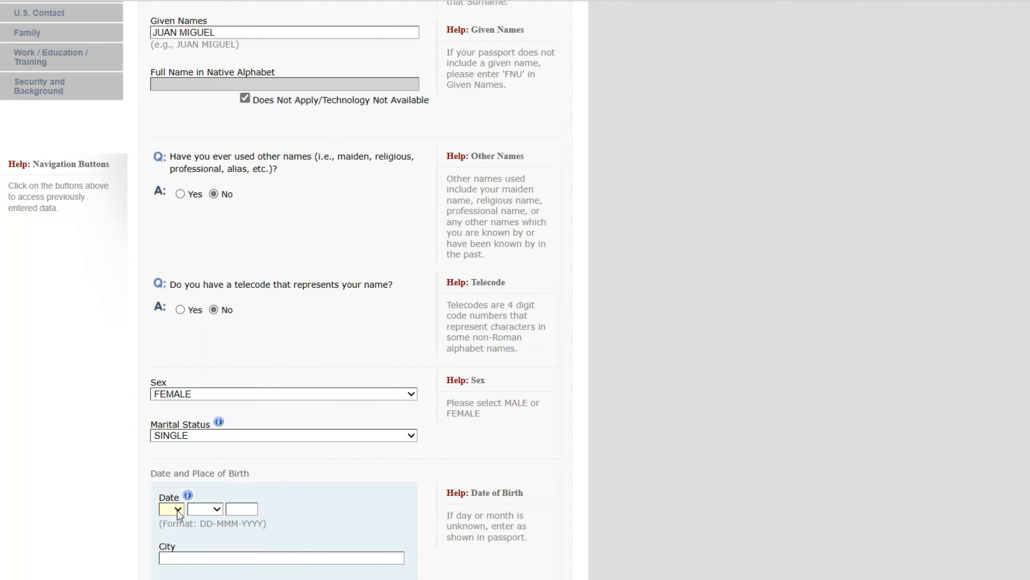
- Enter birth date 01 JAN 1990 and birth city SPANISH TOWN
left_click(177, 510)
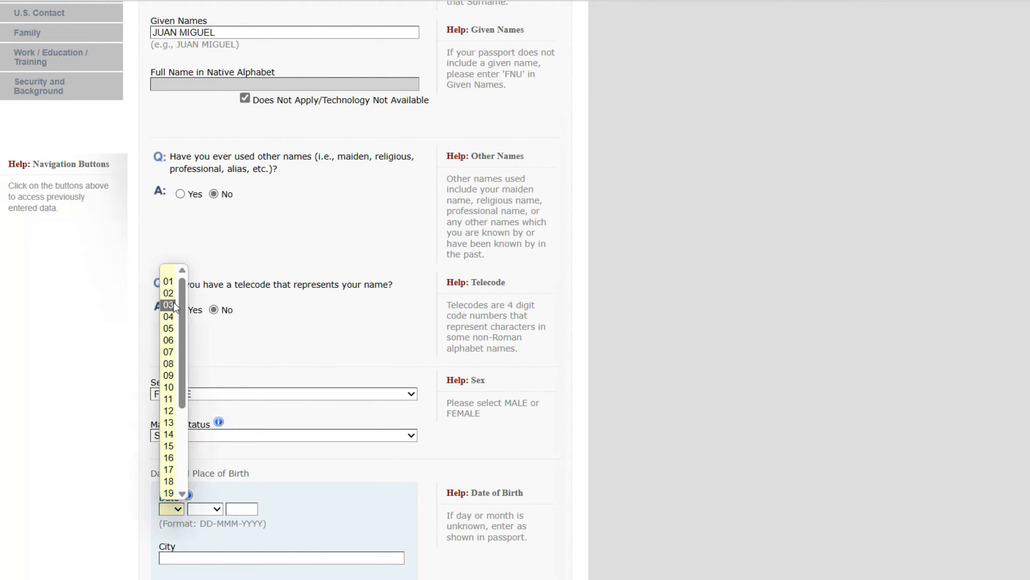
left_click(168, 282)
left_click(213, 508)
left_click(201, 536)
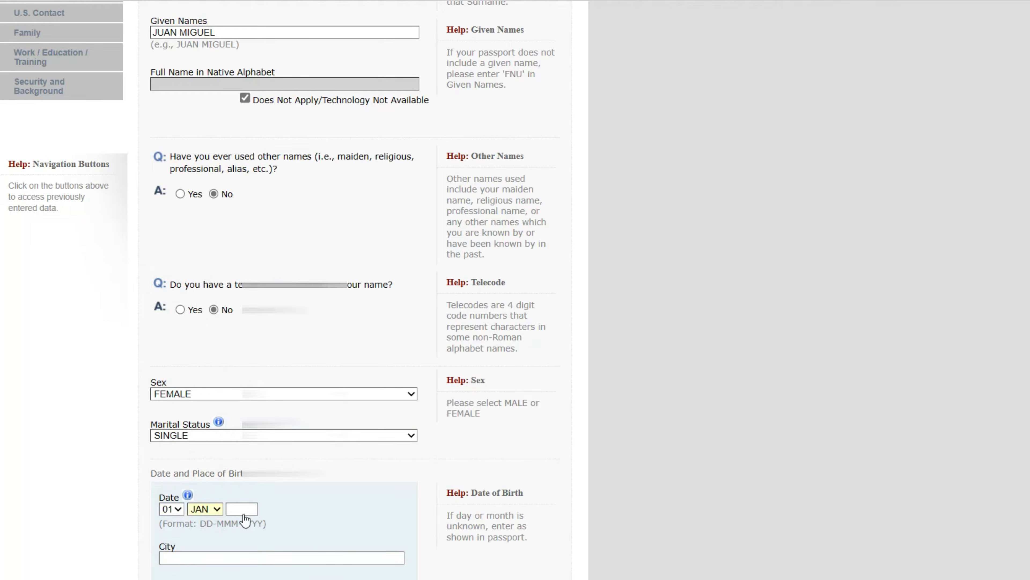
left_click(241, 509)
type("19")
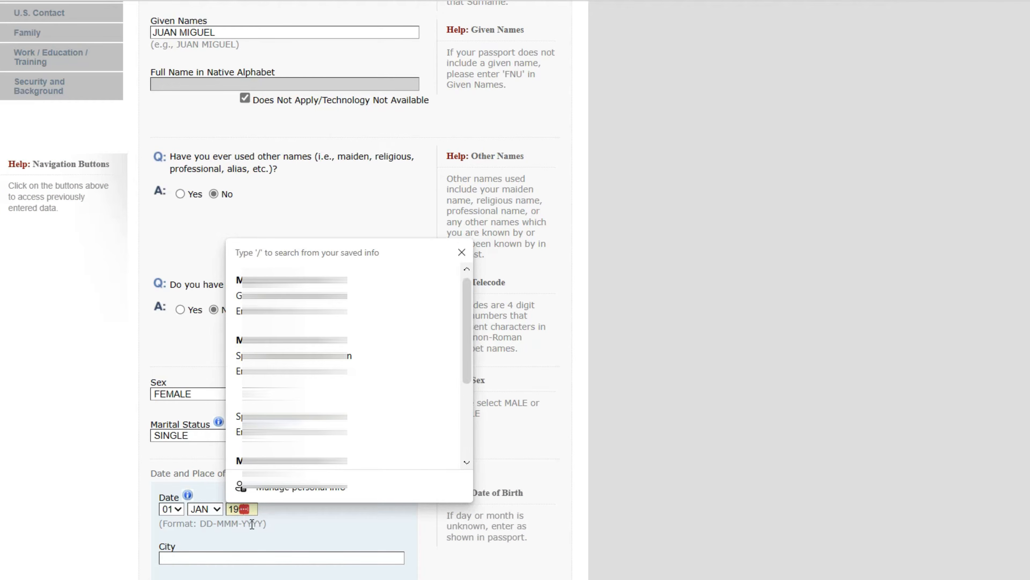
type("90")
left_click(231, 556)
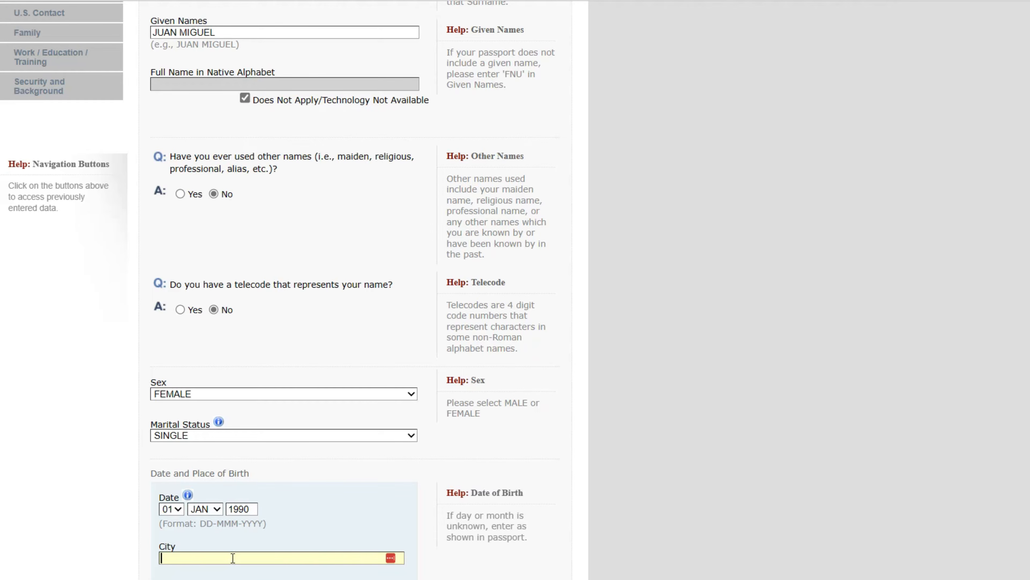
type("SPANISH TOWN")
- Fill in the birth state/province and choose JAMAICA as the birth country
scroll(190, 511, "down", 2)
left_click(190, 511)
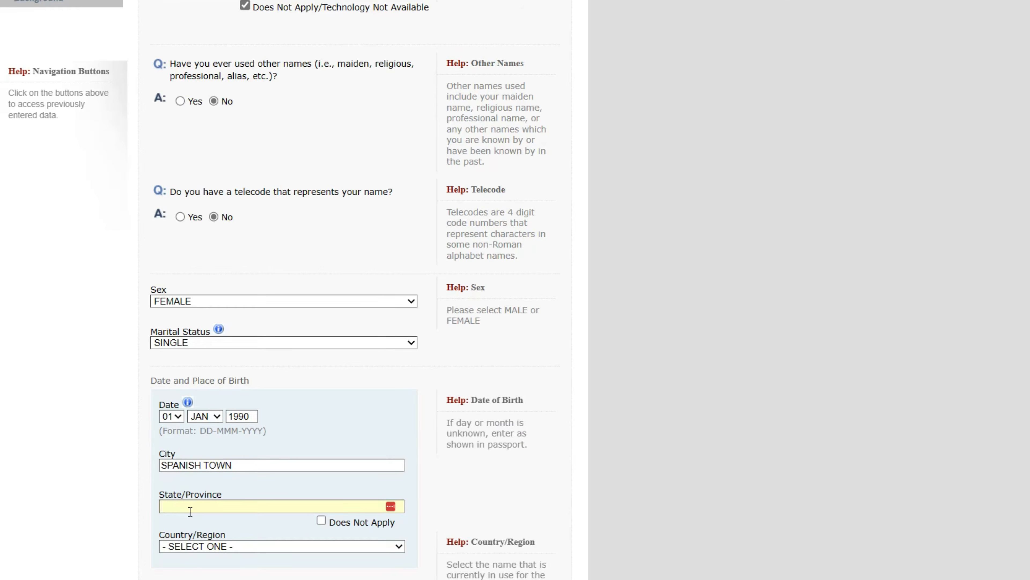
type("ST")
key("BackSpace")
type("AIT")
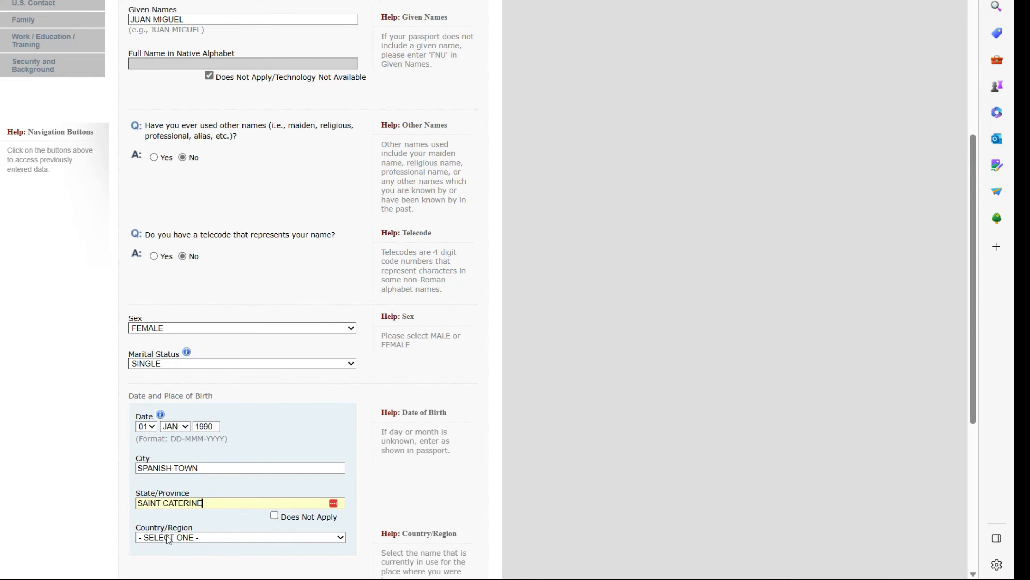
left_click(322, 539)
scroll(291, 485, "down", 1)
key("j")
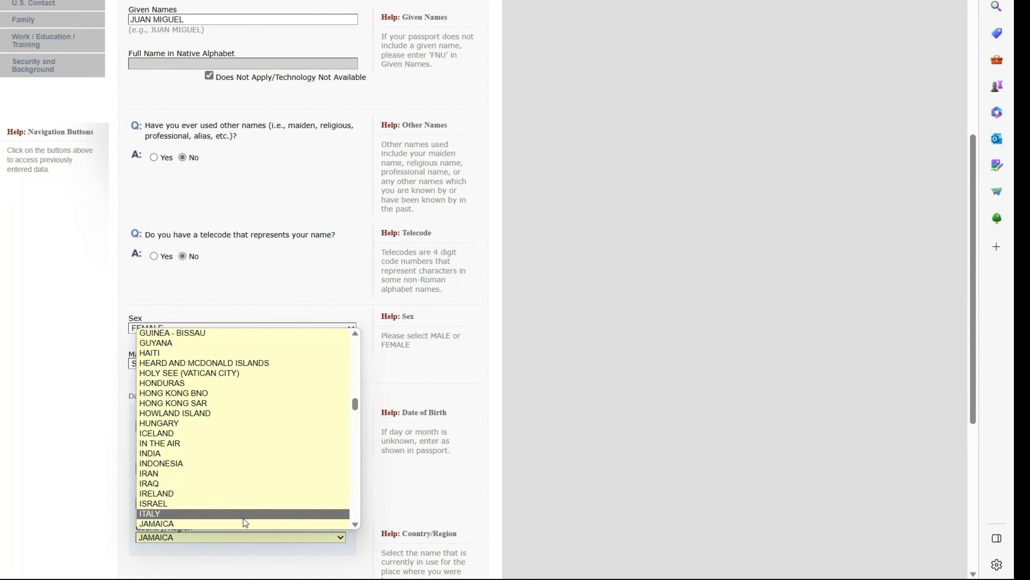
left_click(243, 523)
scroll(271, 494, "down", 6)
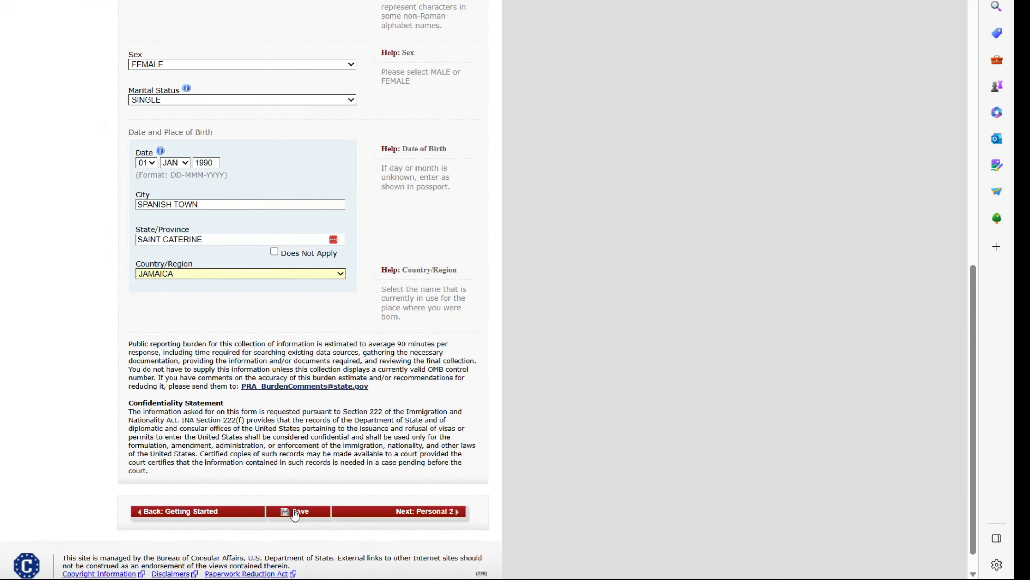
- Save Personal Information 1 and continue to Personal Information 2
left_click(298, 512)
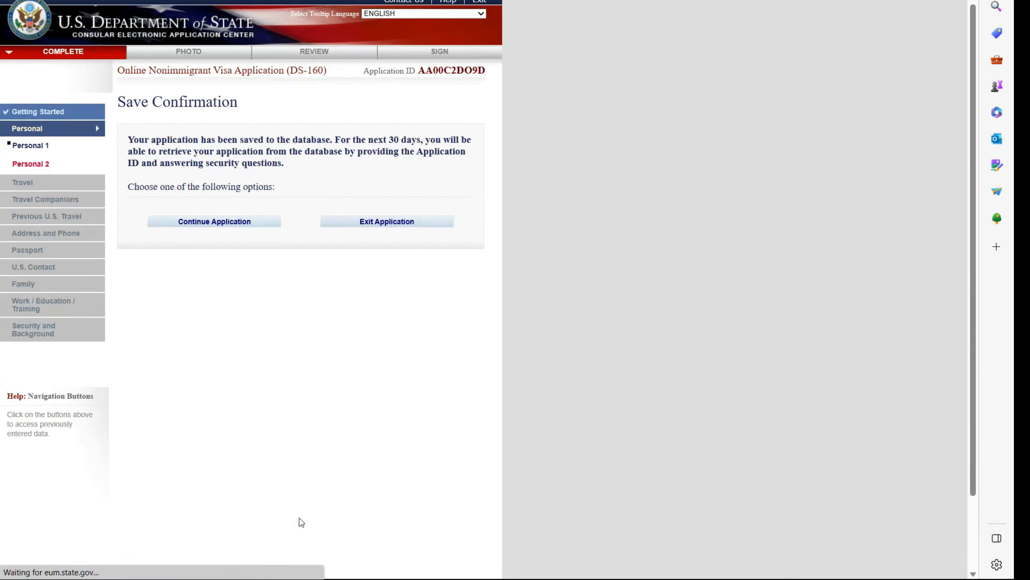
left_click(224, 222)
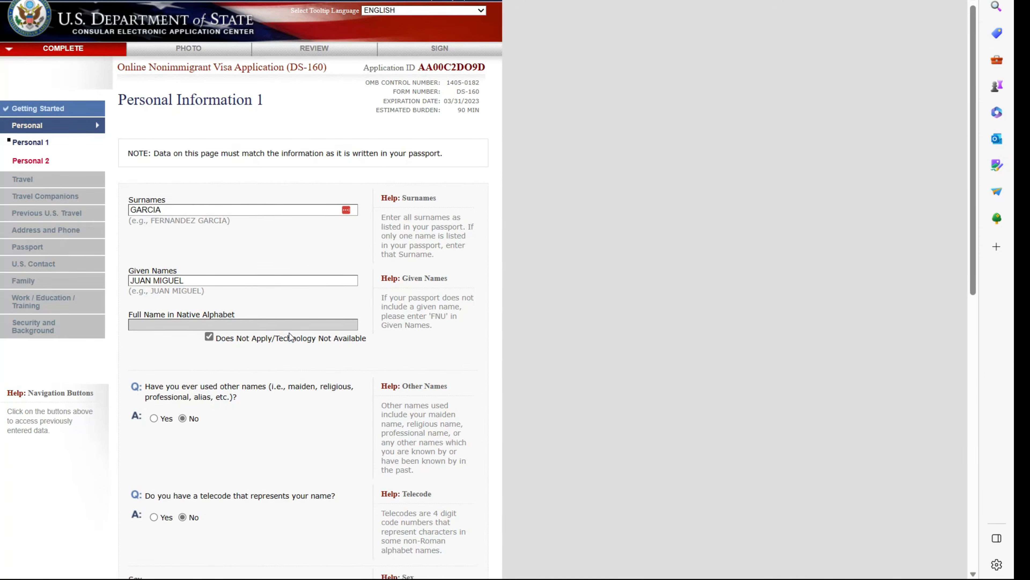
scroll(289, 333, "down", 12)
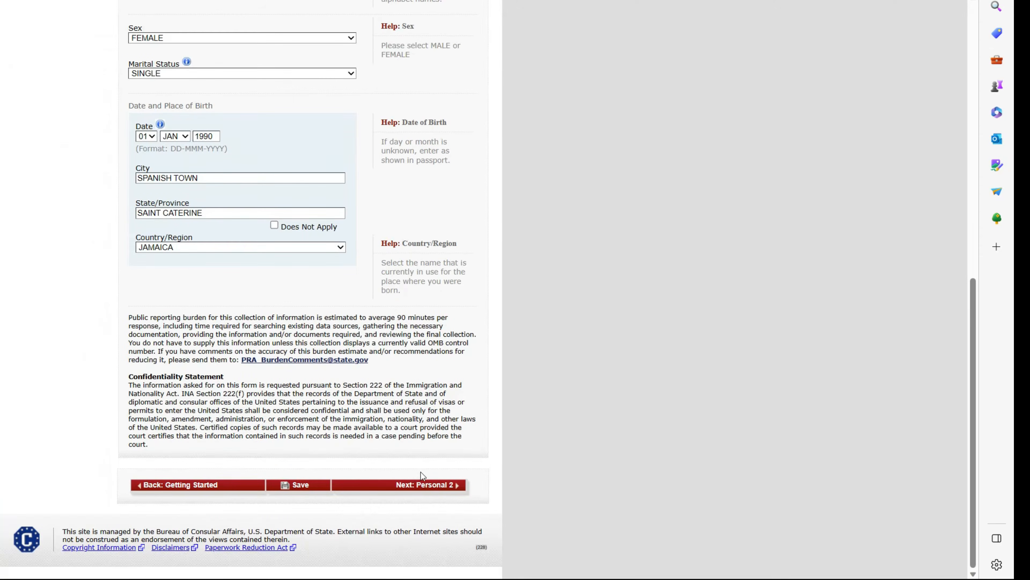
scroll(383, 430, "up", 1)
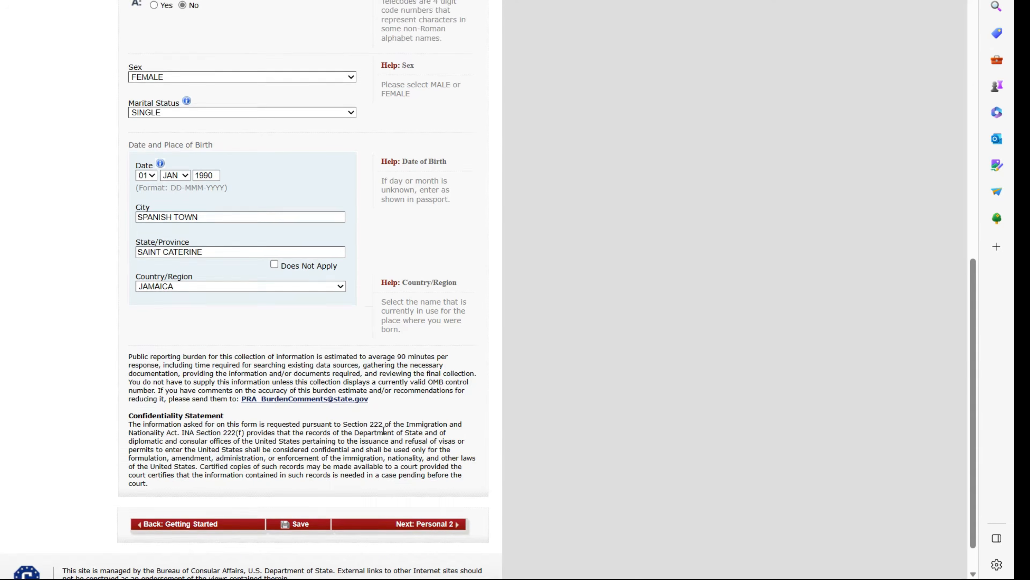
scroll(365, 406, "up", 6)
scroll(363, 400, "down", 8)
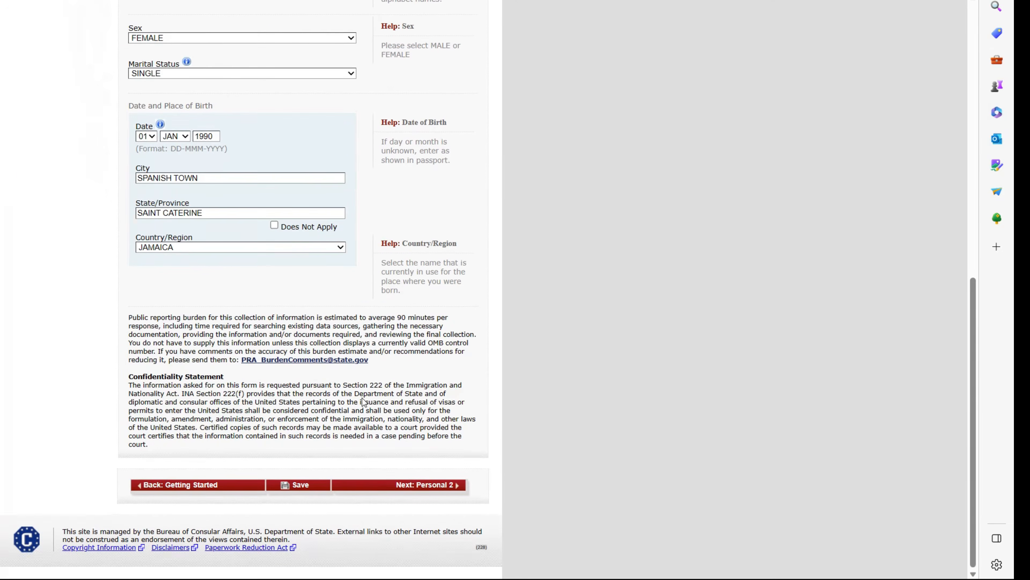
left_click(435, 485)
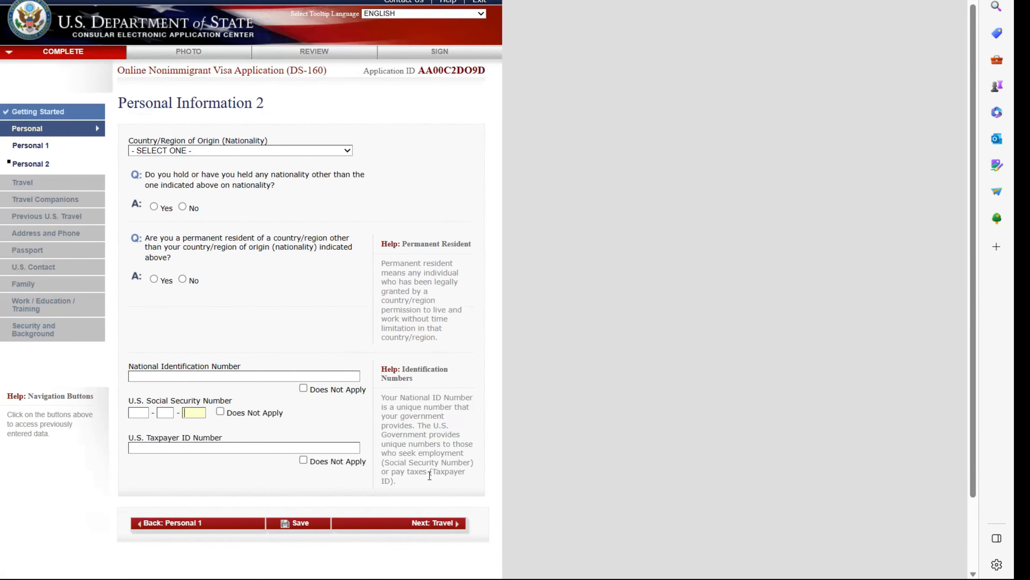
- Set nationality to JAMAICA and answer No to other nationality and permanent residency
left_click(210, 152)
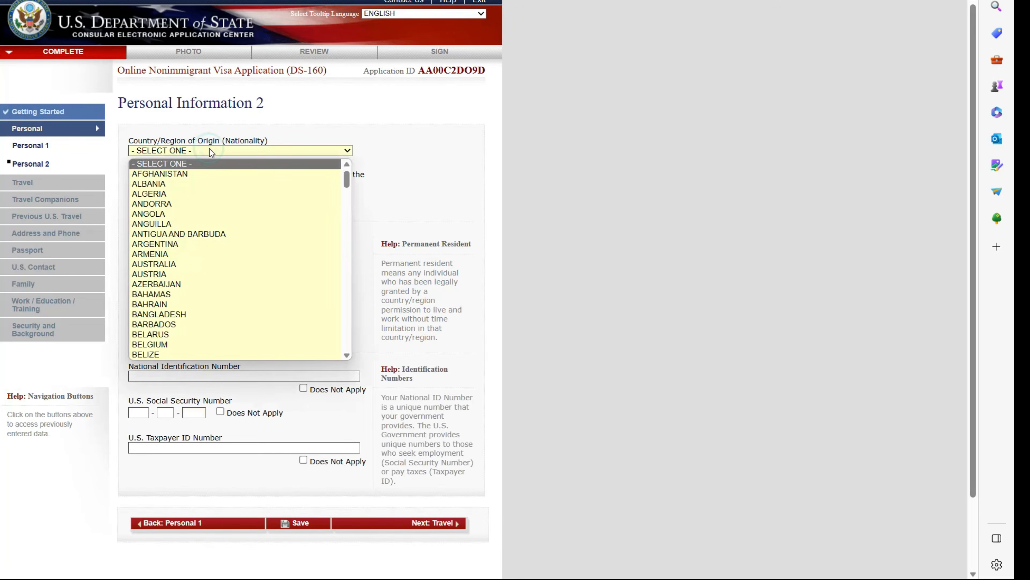
key("j")
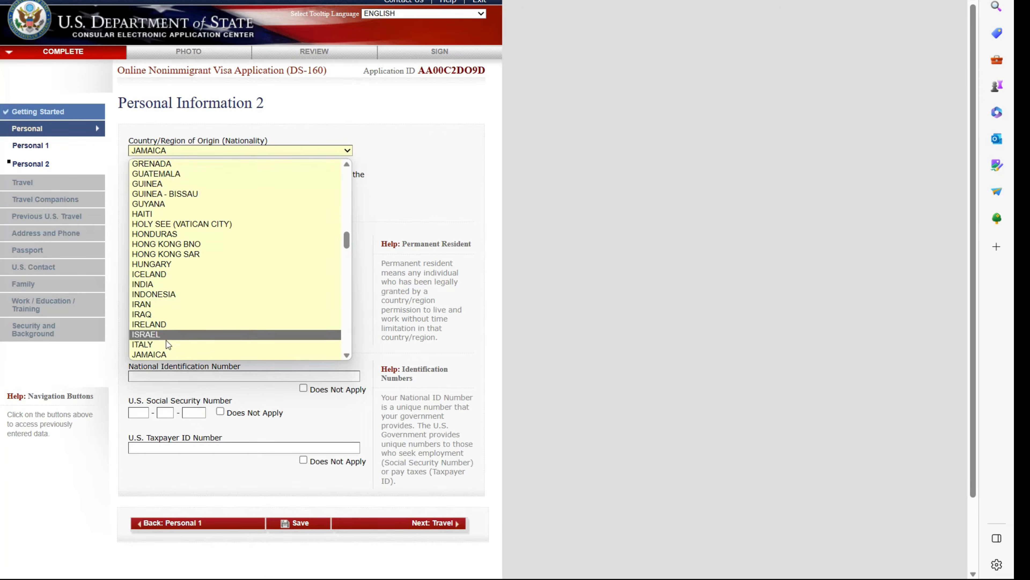
left_click(164, 352)
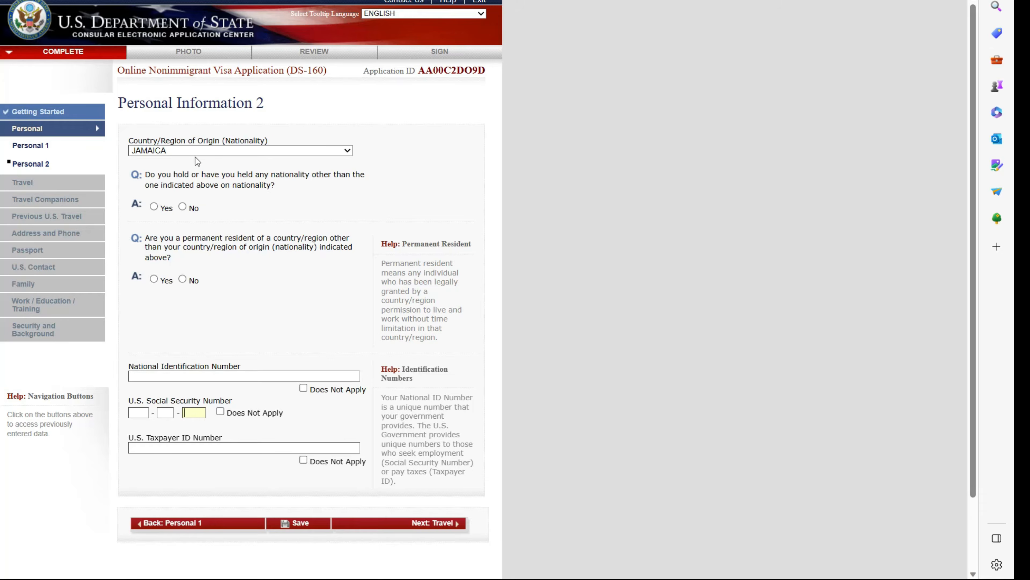
left_click(183, 206)
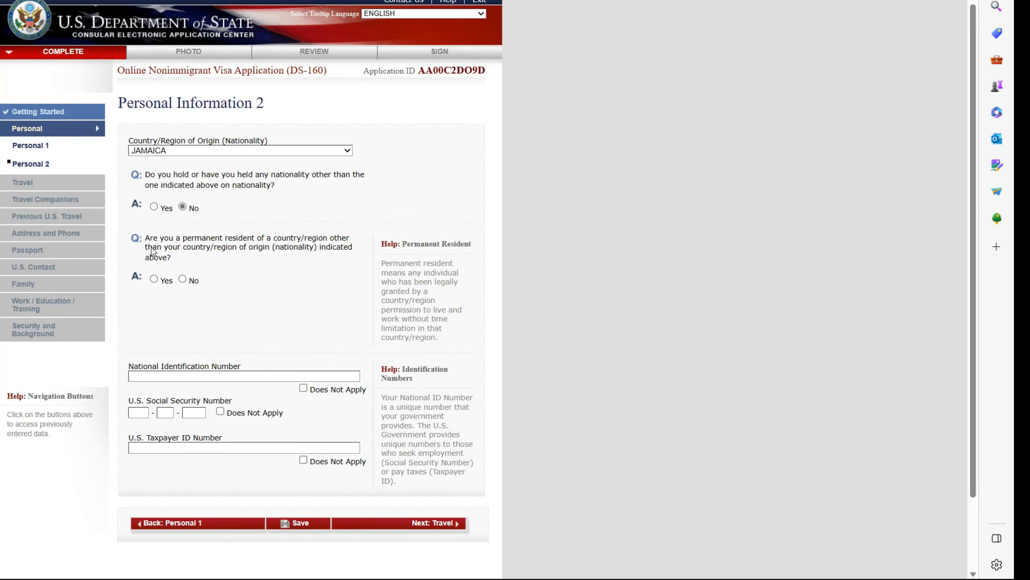
left_click(182, 280)
- Mark SSN and taxpayer ID Does Not Apply, enter the national ID number, and proceed
left_click(221, 413)
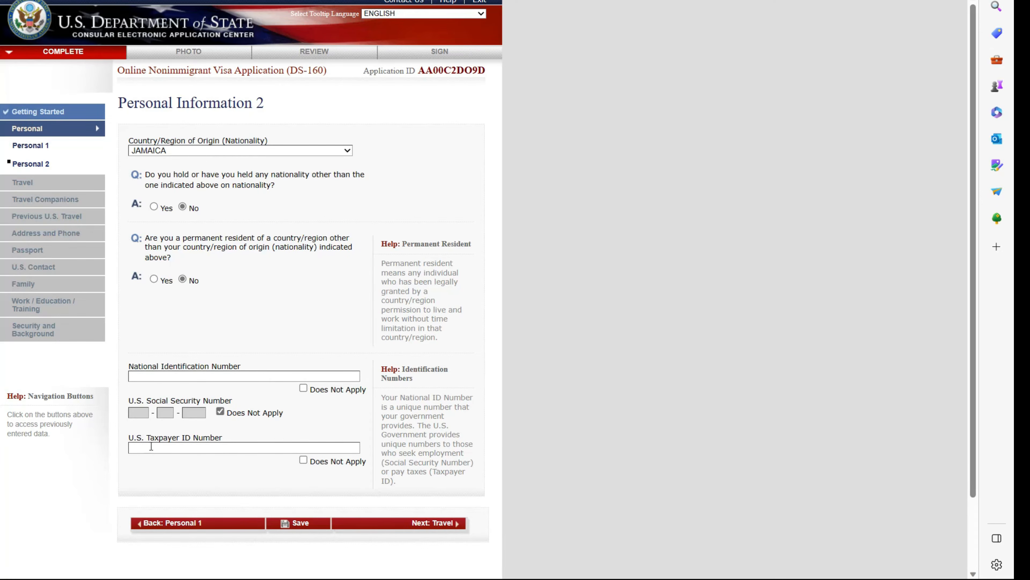
left_click(302, 460)
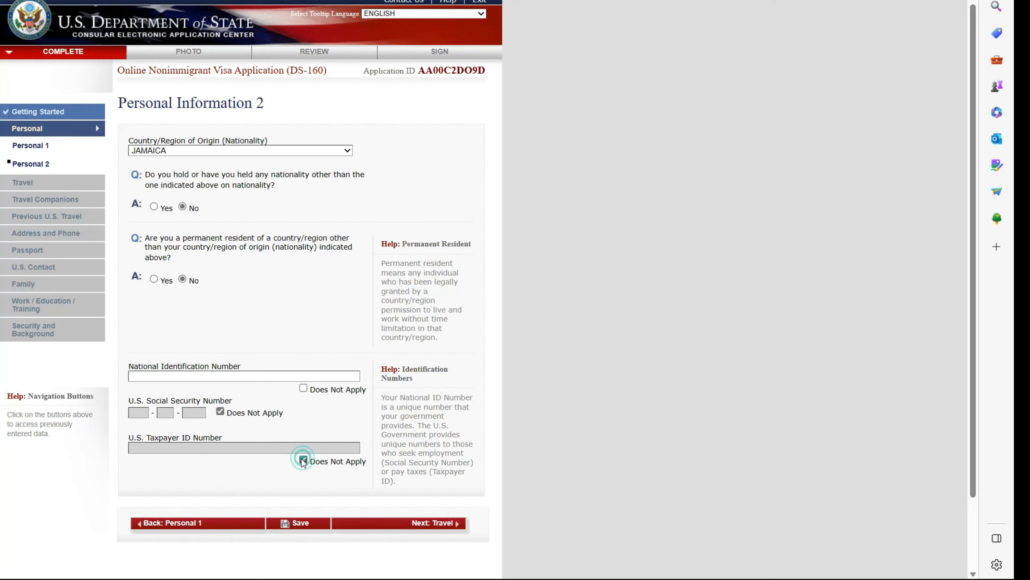
left_click(222, 378)
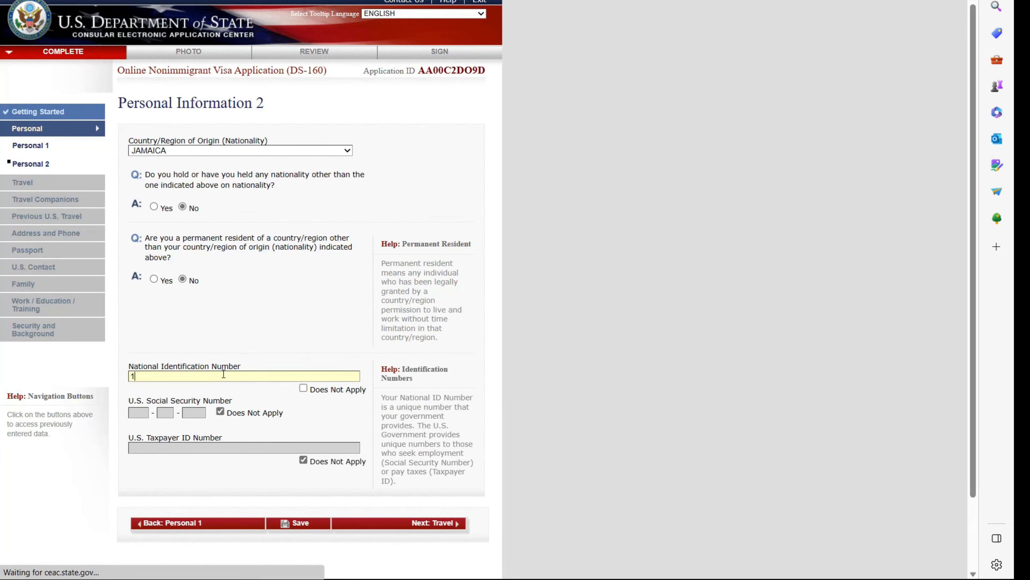
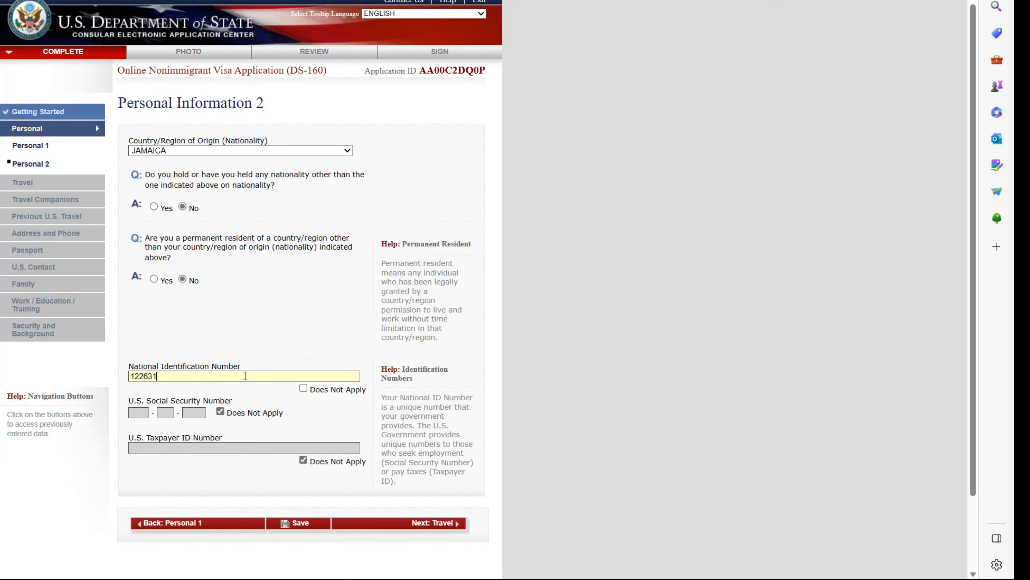
double_click(245, 375)
key("super")
left_click(311, 562)
left_click(434, 523)
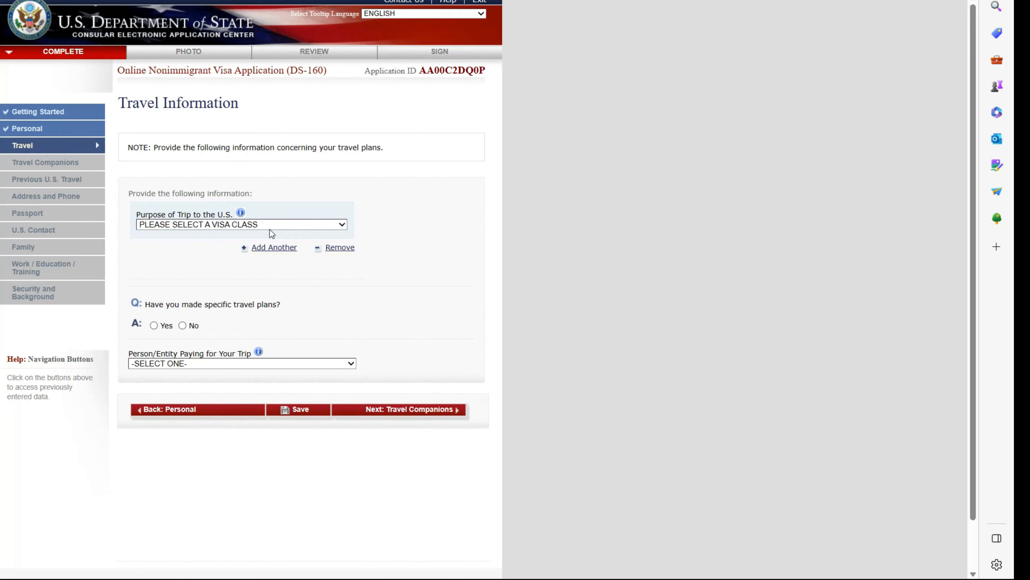
- Set Purpose of Trip to TEMP. BUSINESS PLEASURE VISITOR (B), specifically BUSINESS & TOURISM (B1/B2)
left_click(341, 225)
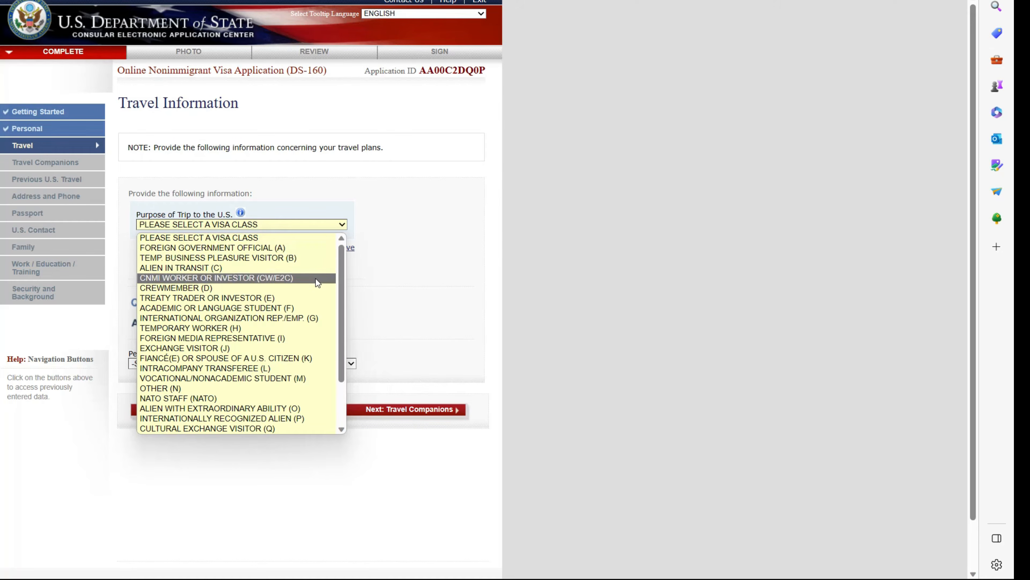
scroll(315, 279, "down", 2)
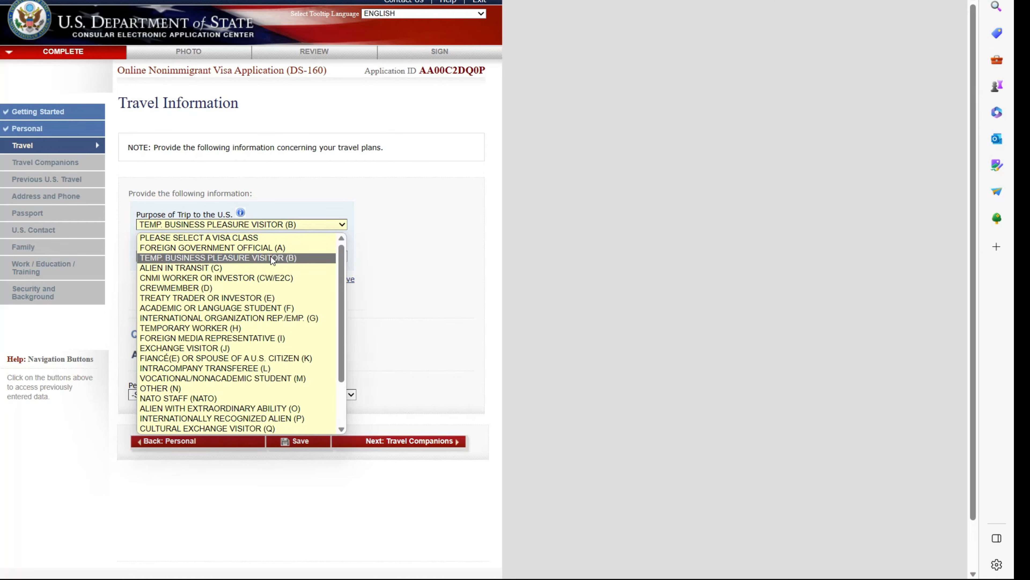
left_click(285, 258)
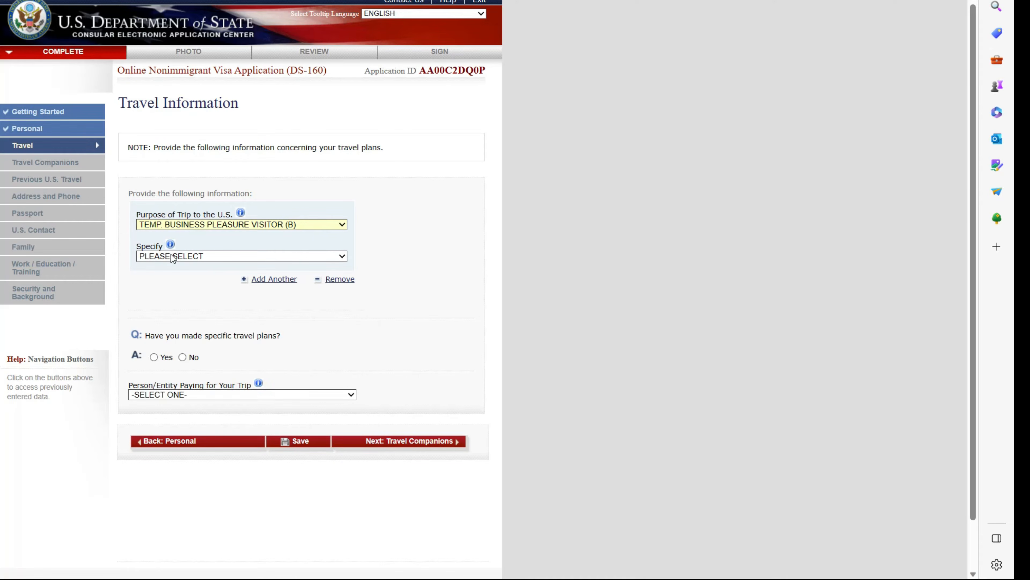
left_click(343, 256)
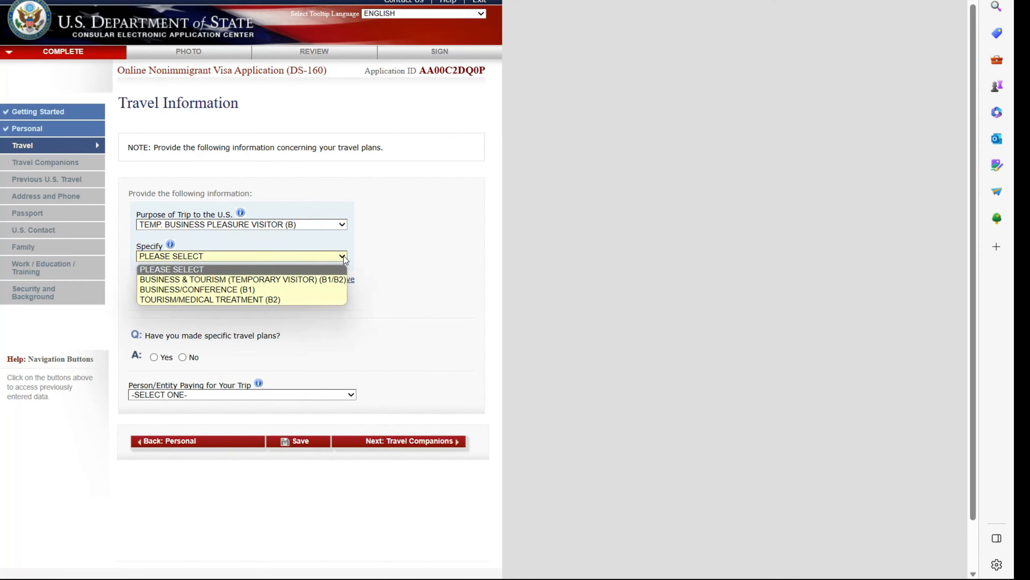
left_click(322, 281)
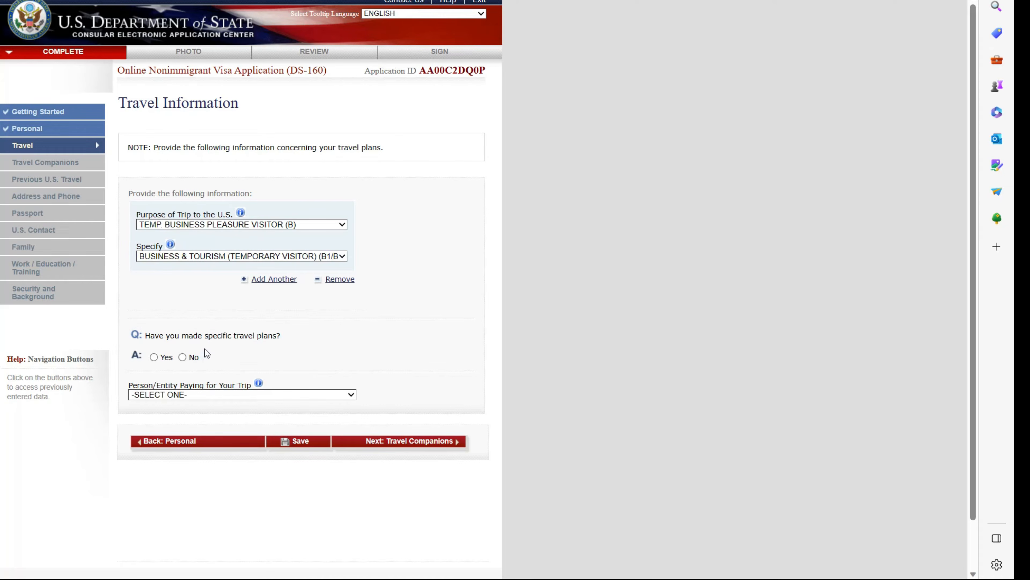
- Answer No to specific travel plans and set the intended arrival date to 01 JAN
left_click(182, 356)
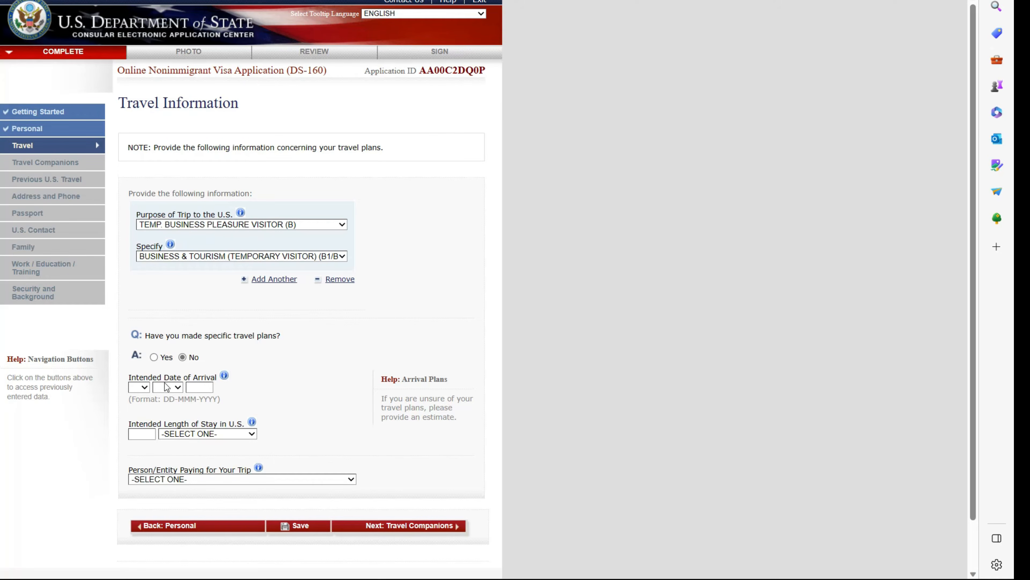
left_click(144, 387)
left_click(137, 192)
left_click(176, 388)
left_click(167, 408)
left_click(206, 388)
type("201")
type("4")
- Set the intended length of stay to 3 WEEK(S)
left_click(155, 432)
left_click(248, 434)
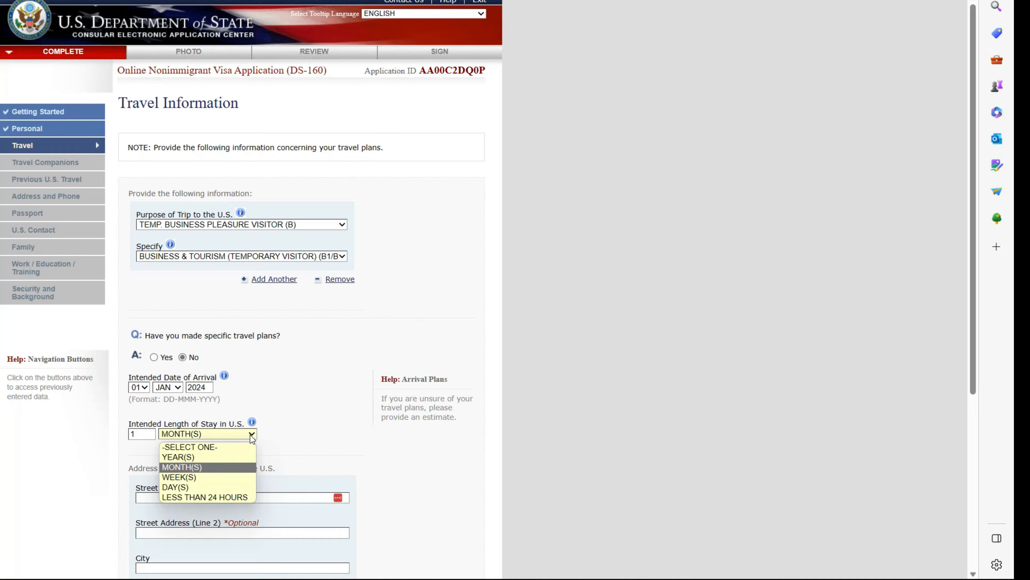
left_click(190, 480)
left_click(141, 430)
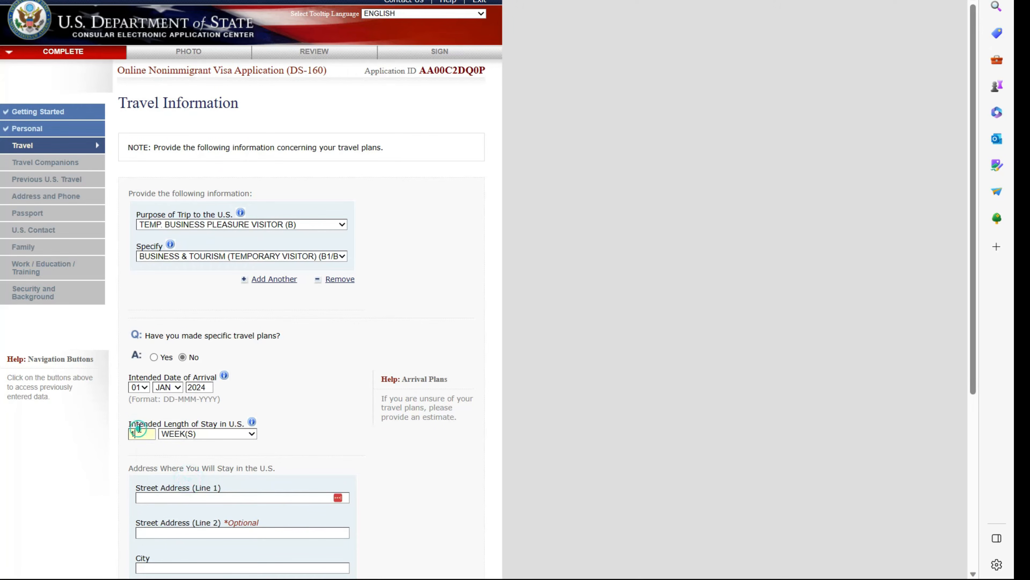
key("BackSpace")
type("3")
scroll(206, 430, "down", 2)
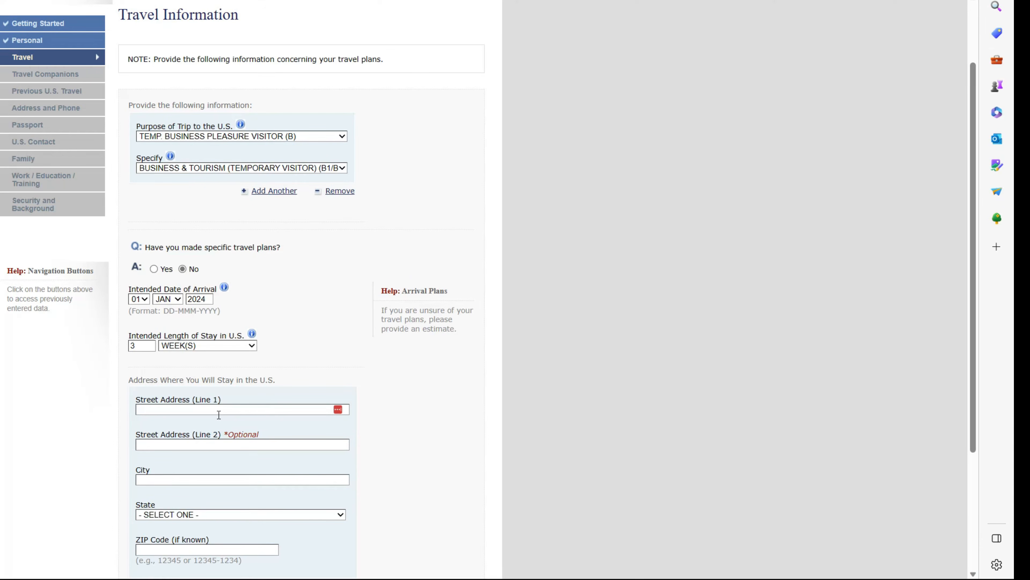
- Enter the street address and city of the U.S. stay address
left_click(219, 409)
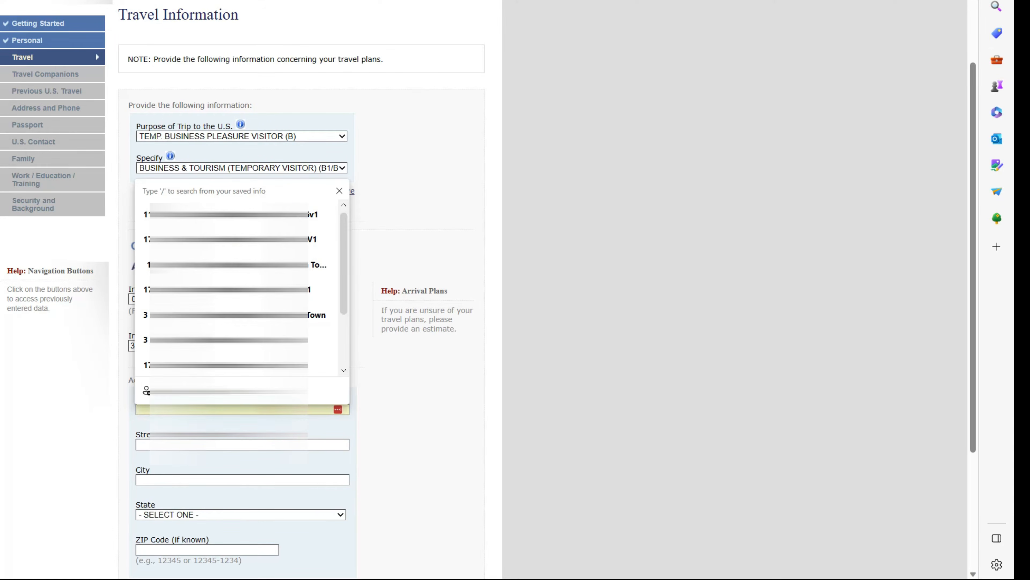
type("1")
type("19")
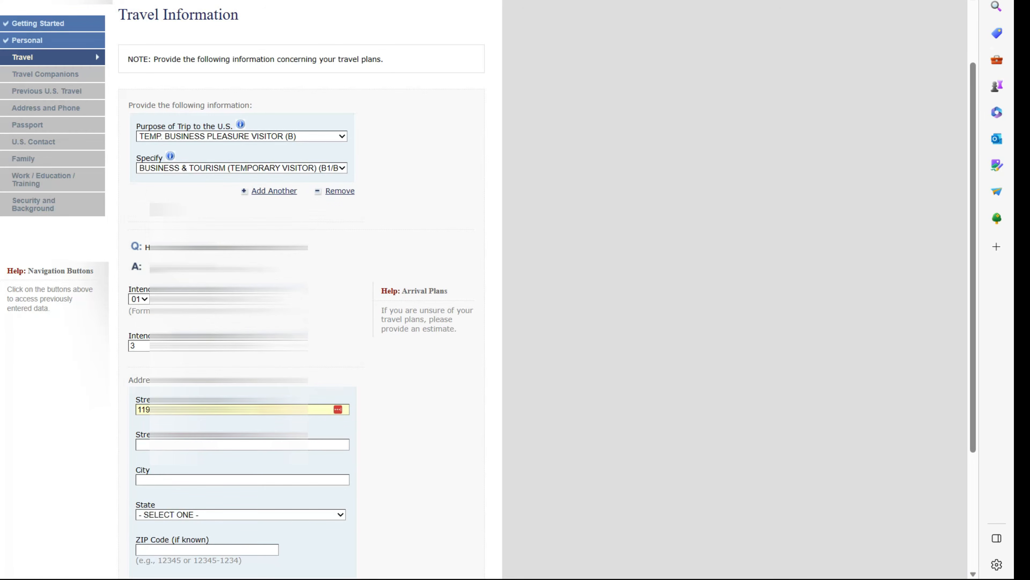
left_click(193, 479)
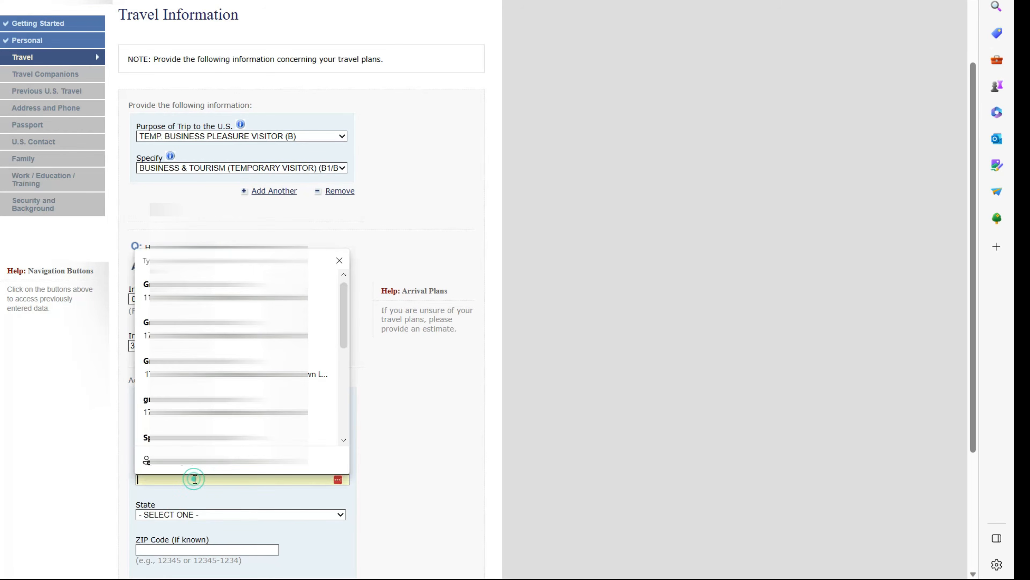
left_click(220, 479)
type("O")
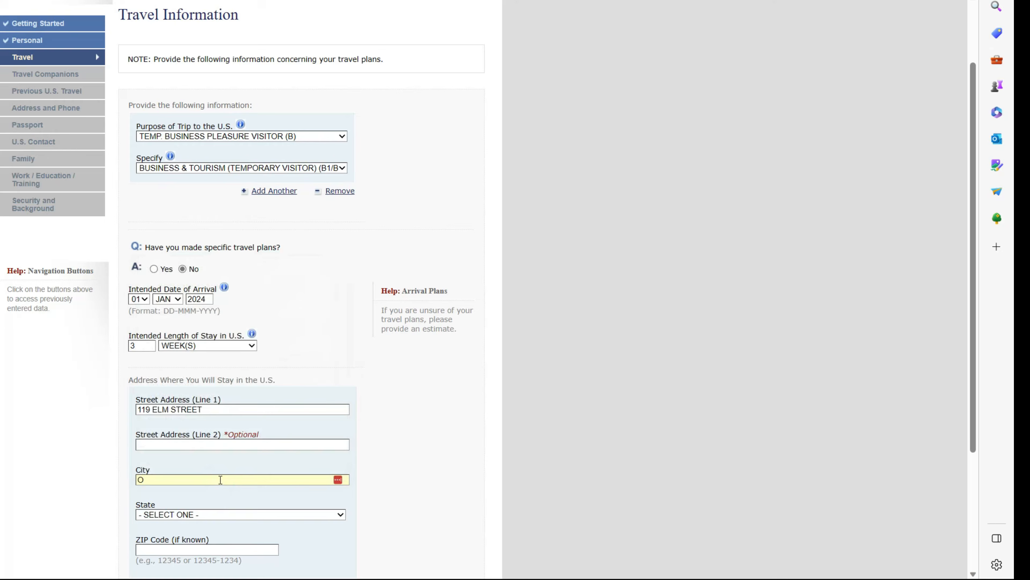
type("EAN CITY")
- Set the address state to MARYLAND and ZIP Code to 12345
left_click(325, 513)
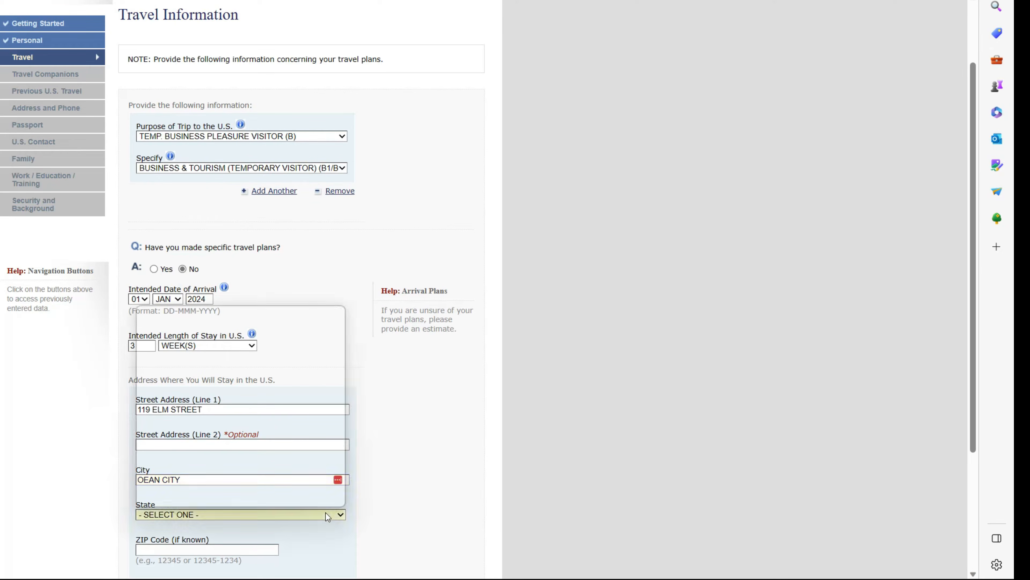
key("m")
scroll(325, 512, "down", 1)
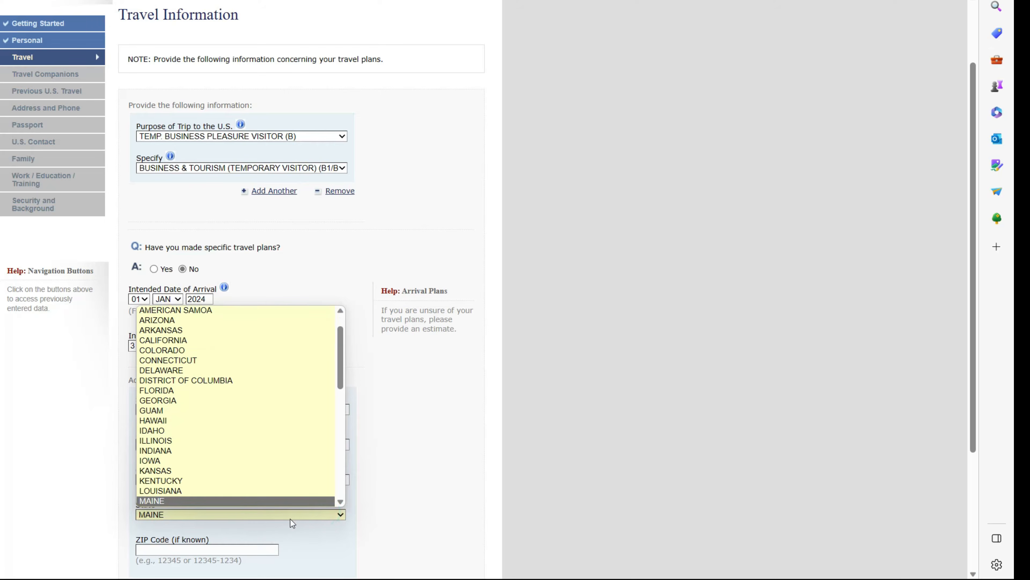
scroll(253, 444, "down", 1)
scroll(253, 447, "down", 2)
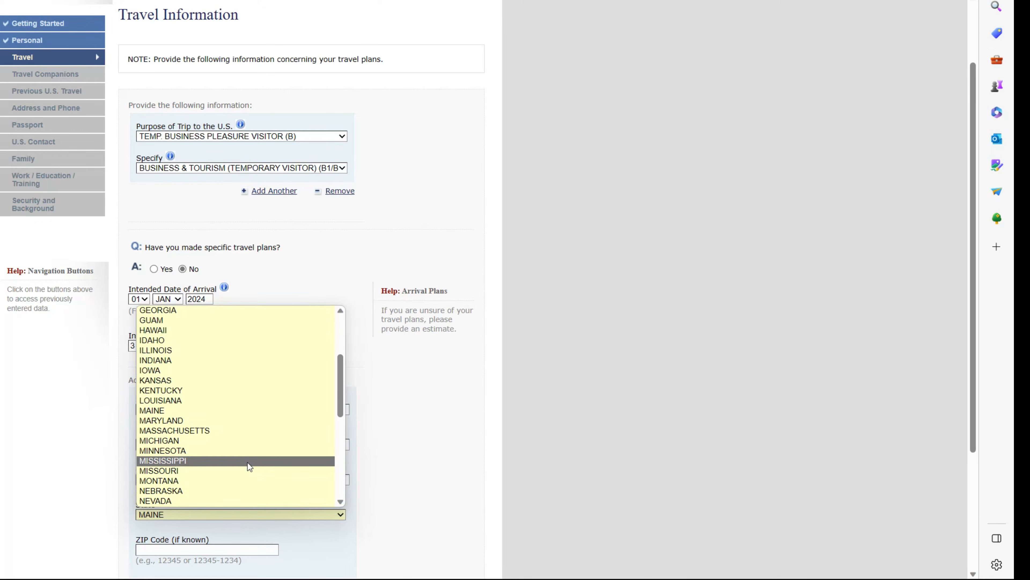
left_click(244, 420)
scroll(175, 455, "down", 2)
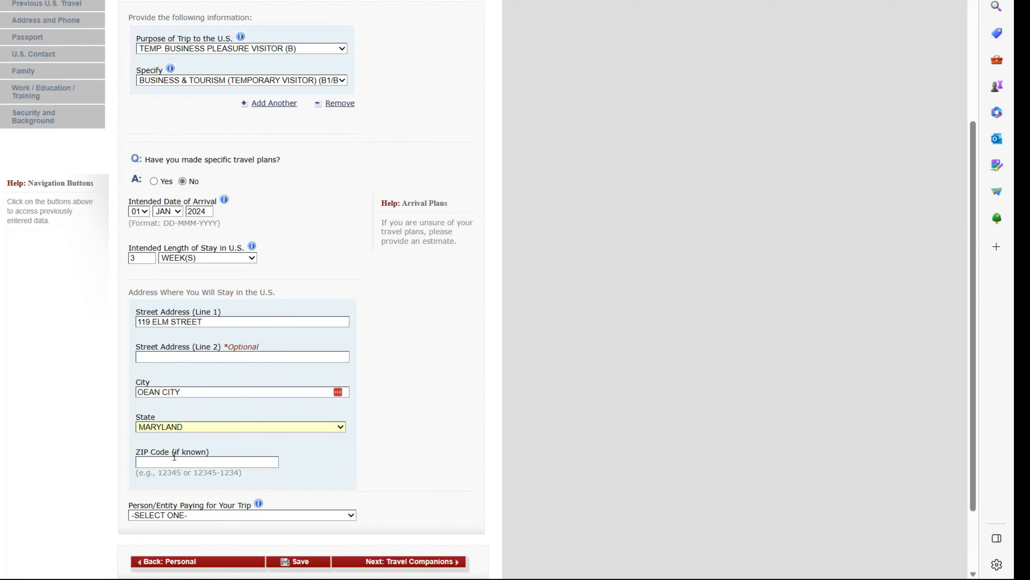
double_click(197, 472)
key("ctrl+c")
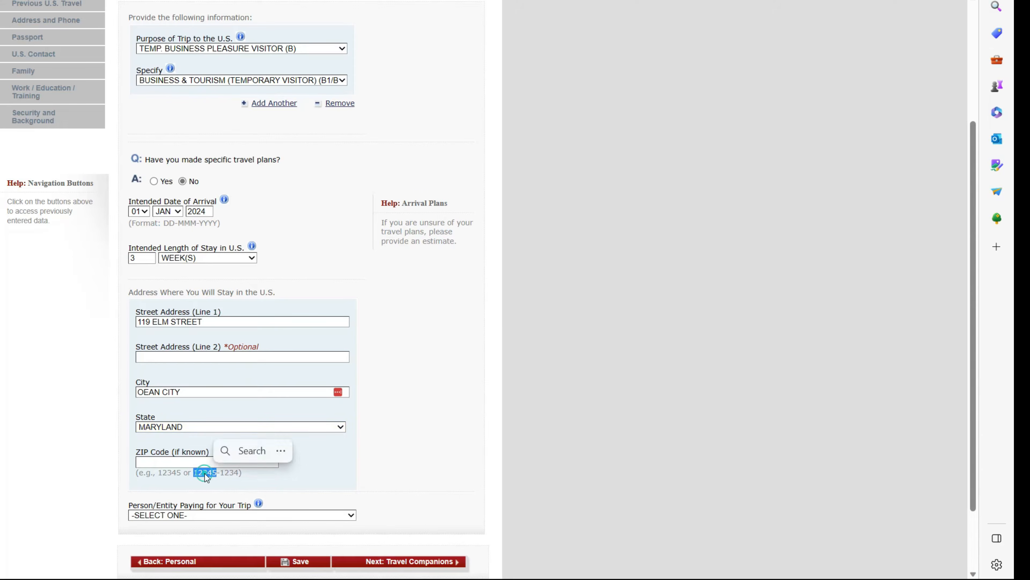
left_click(200, 458)
key("ctrl+v")
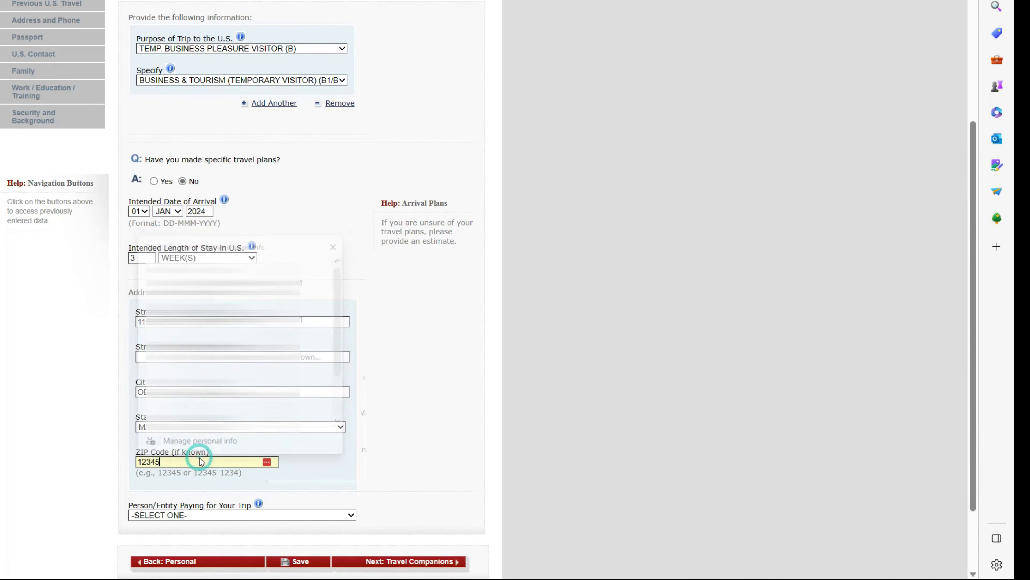
left_click(325, 473)
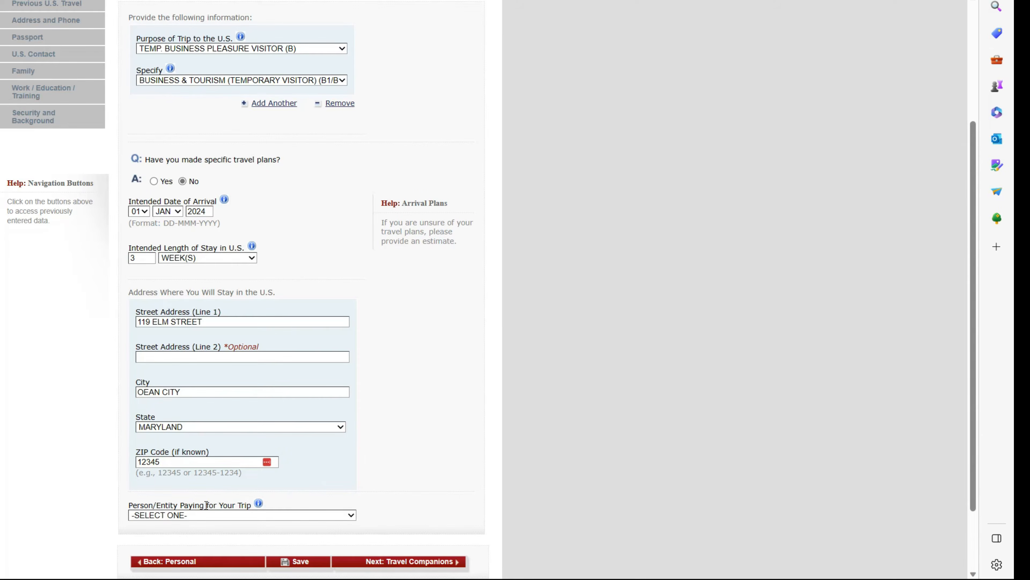
- Choose SELF as the person paying for the trip
left_click(349, 515)
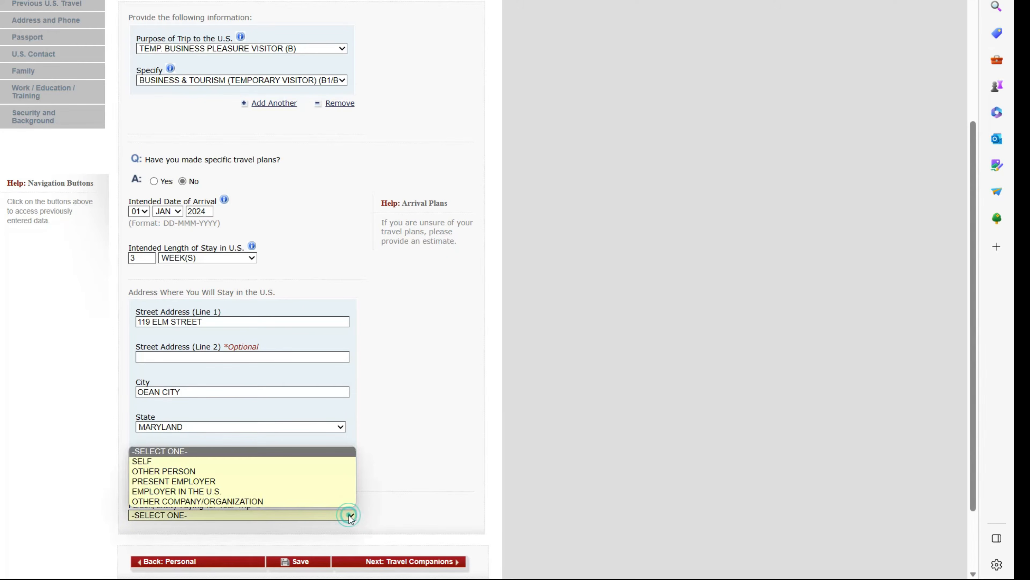
left_click(165, 461)
scroll(356, 477, "down", 2)
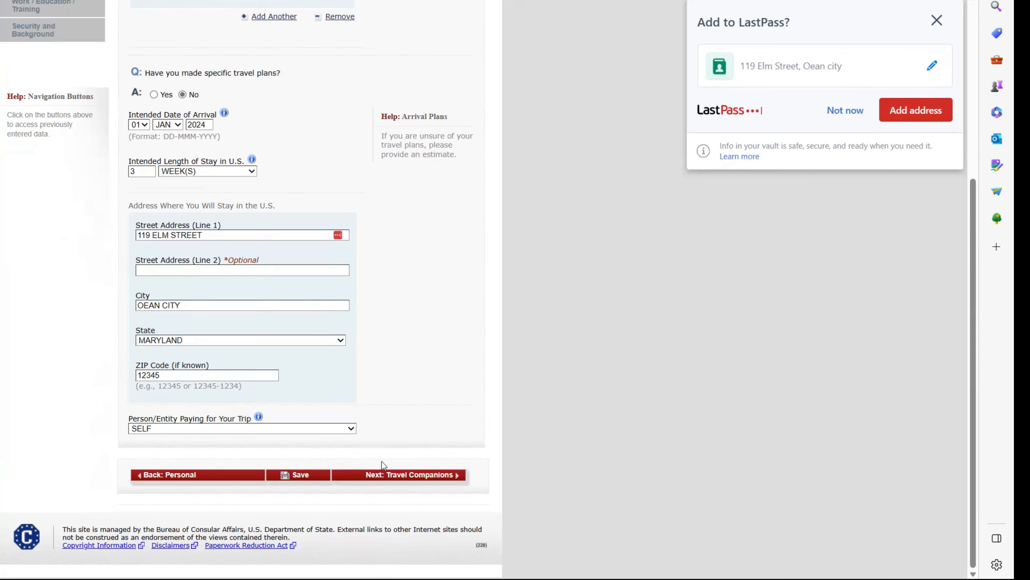
- Answer No to travel companions, then No to previous U.S. visits and visa refusals
left_click(407, 474)
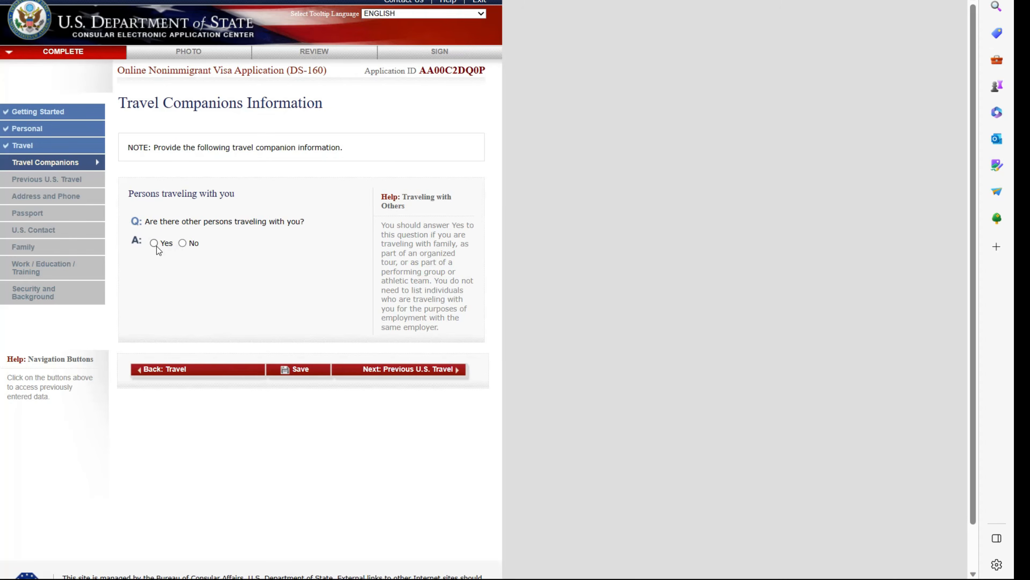
left_click(183, 243)
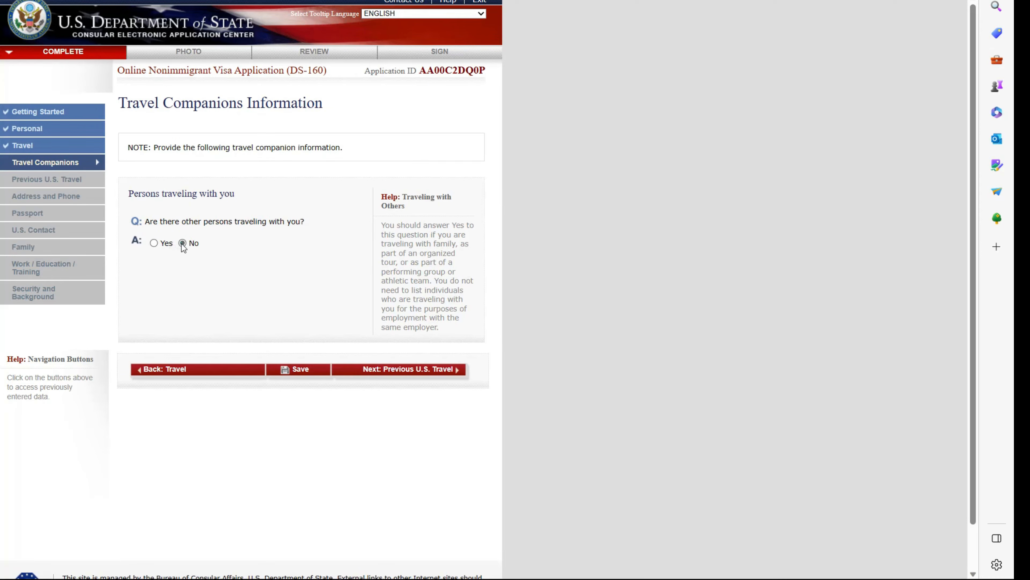
left_click(416, 369)
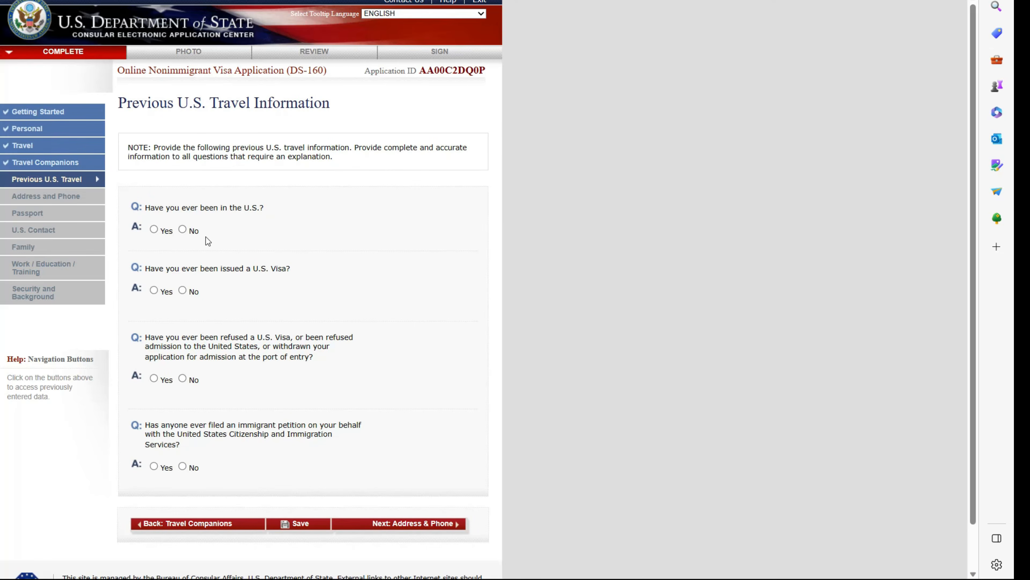
left_click(182, 229)
left_click(184, 378)
- Enter the Jamaican home street address, city and province, with postal code marked not applicable
left_click(394, 522)
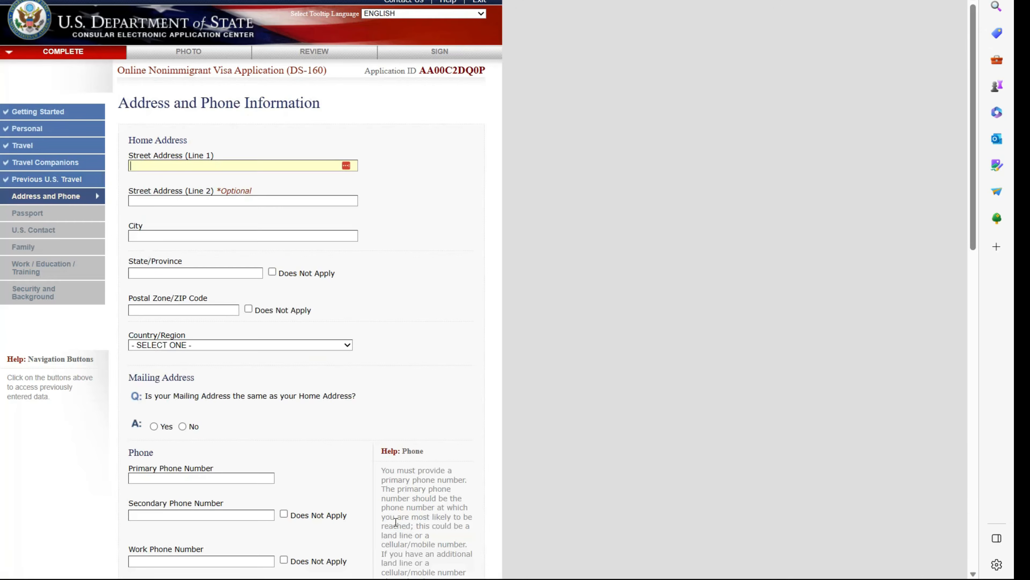
left_click(202, 167)
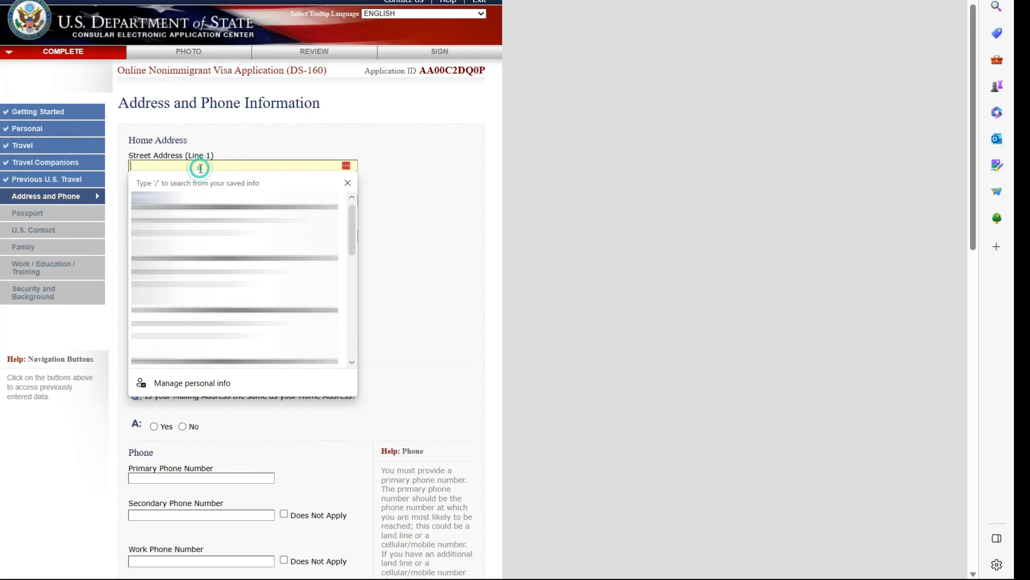
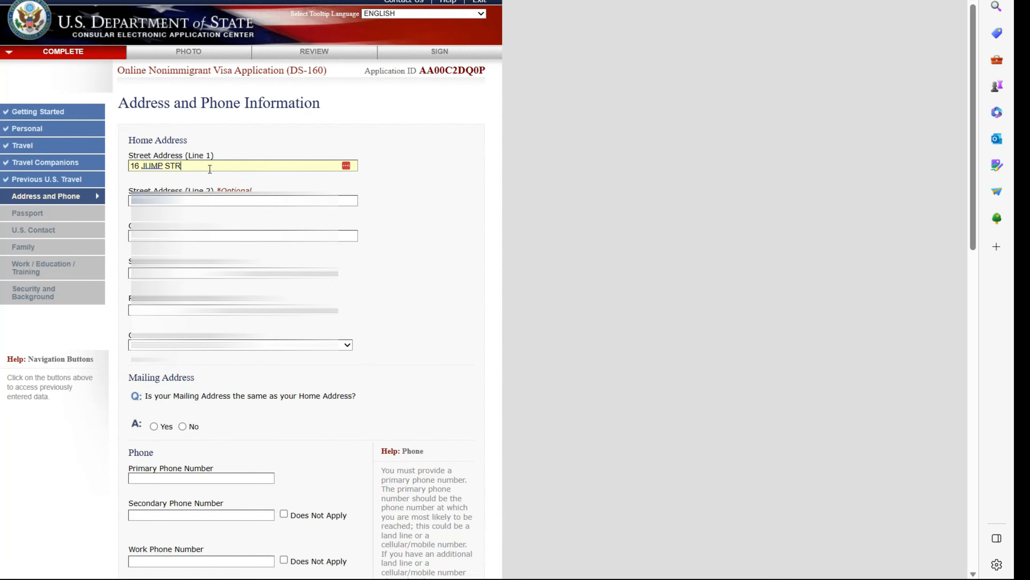
left_click(175, 235)
type("SPANISH TOWN")
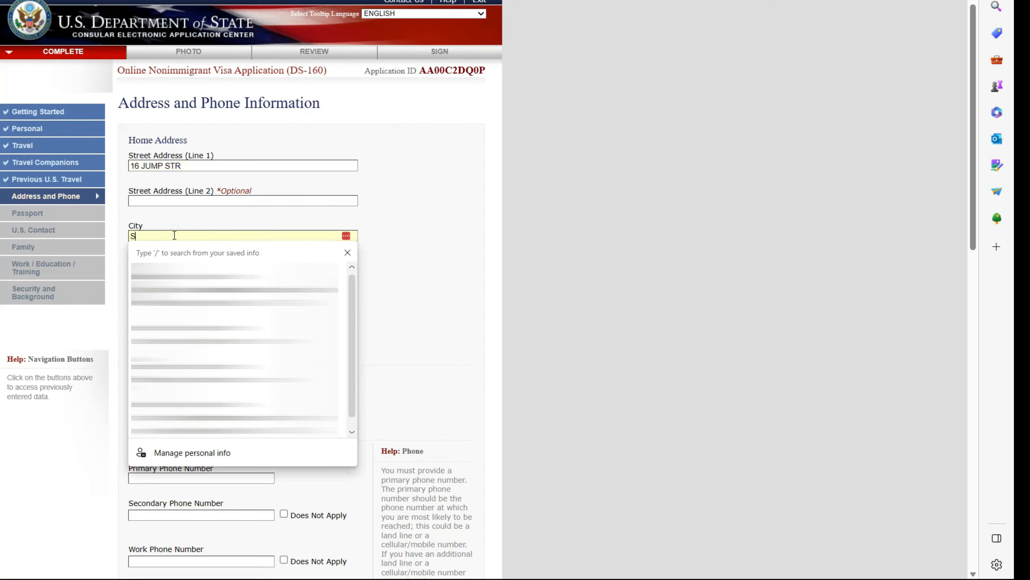
left_click(237, 276)
type("ST.")
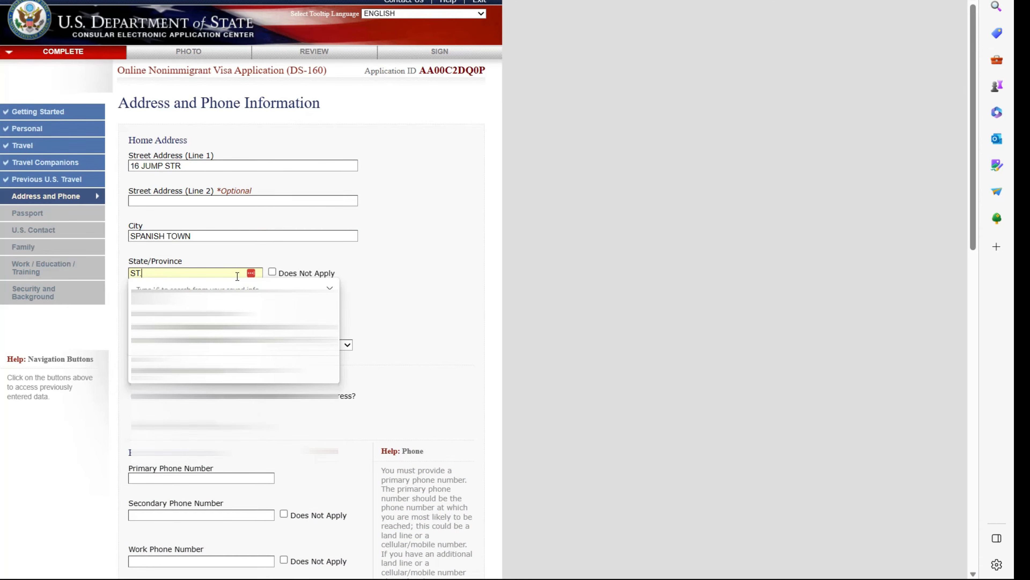
left_click(228, 297)
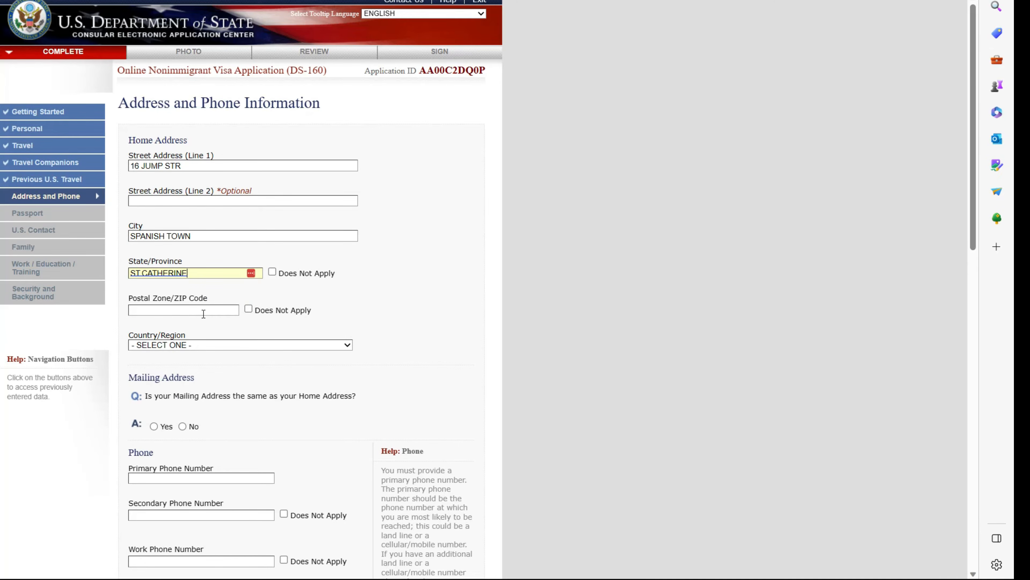
left_click(247, 311)
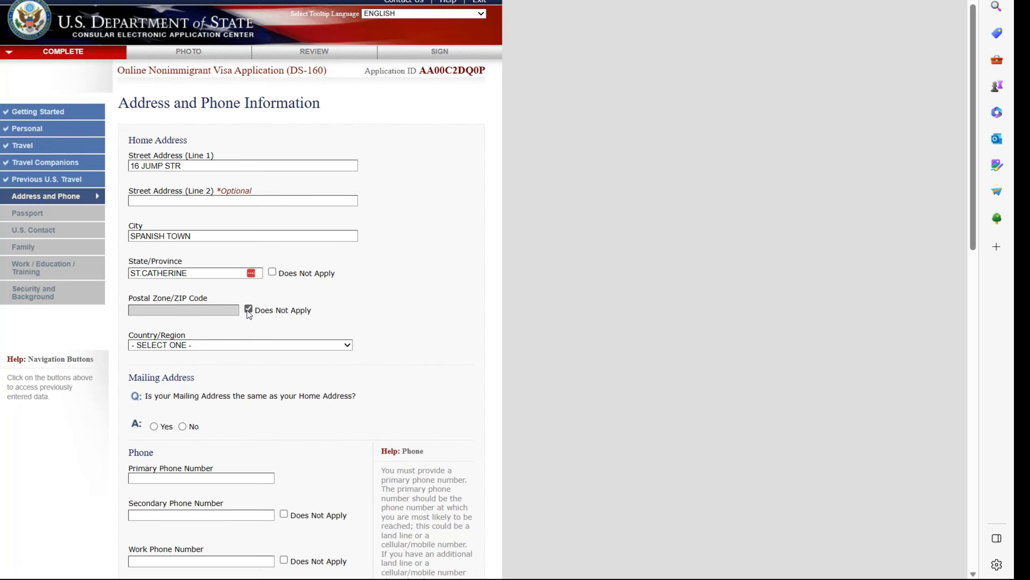
left_click(328, 345)
key("j")
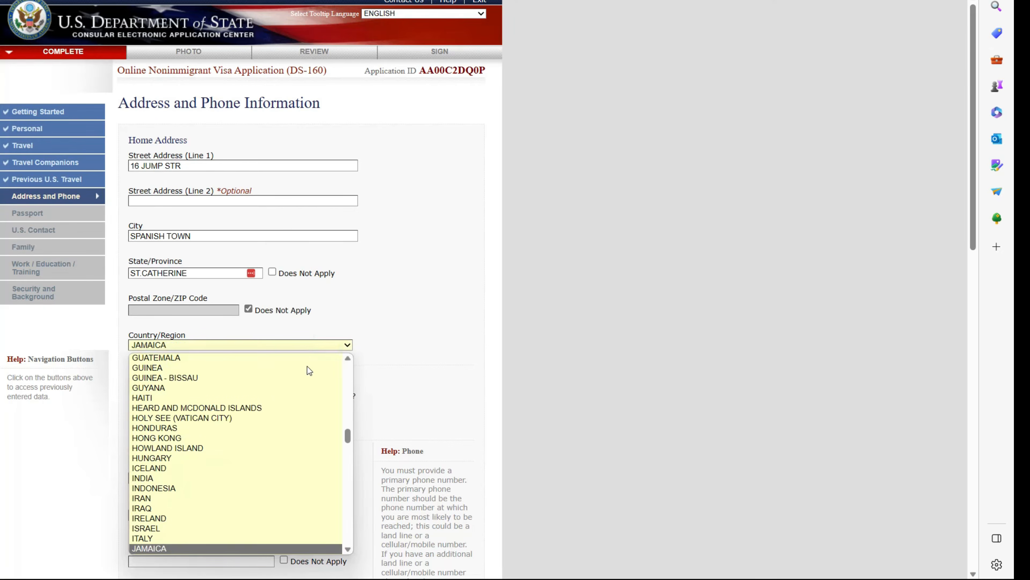
left_click(174, 549)
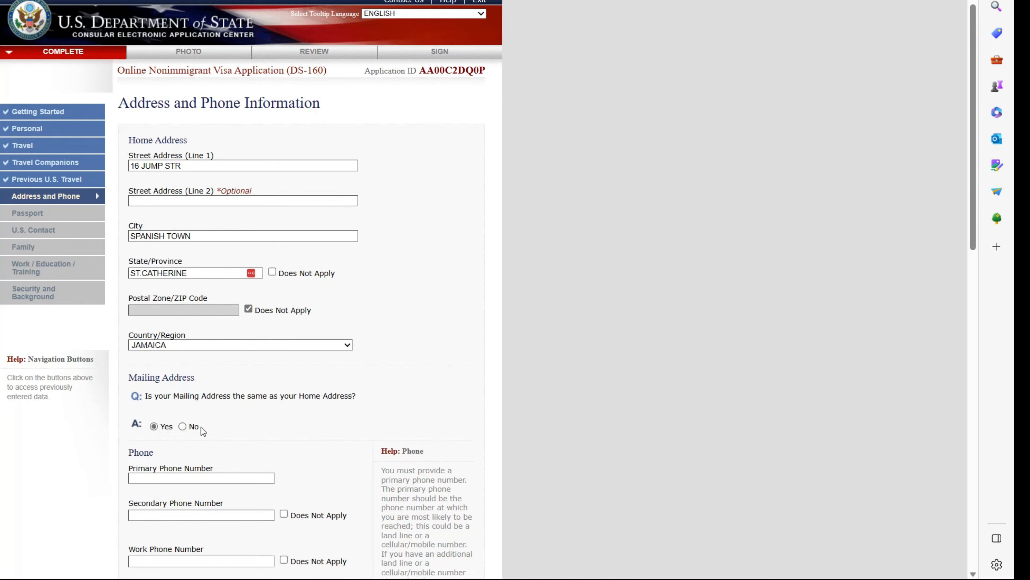
- Enter the primary phone and e-mail, mark secondary and work phones not applicable, answer No to others
scroll(212, 421, "down", 2)
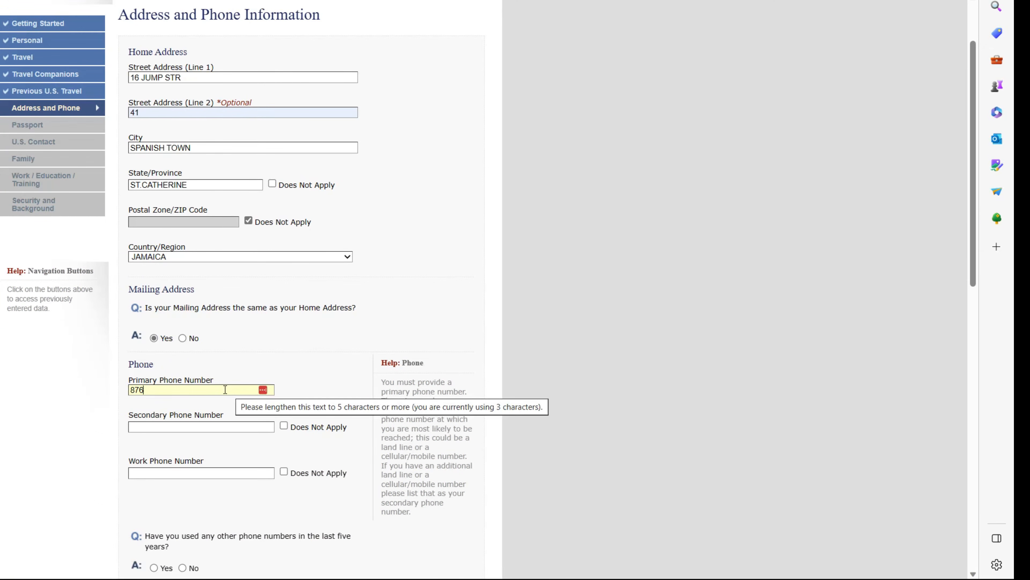
type("123")
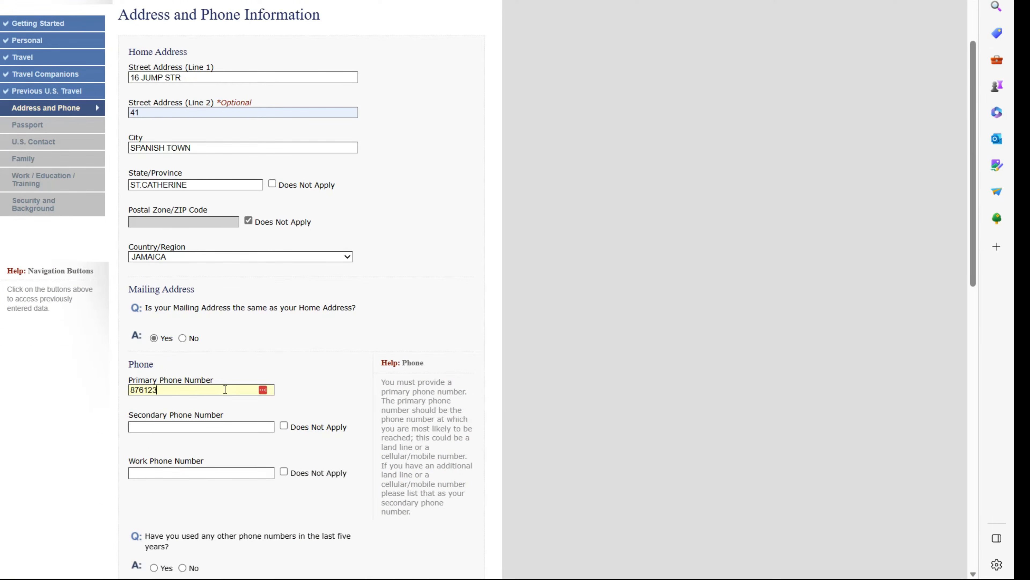
type("46789")
left_click(284, 426)
left_click(284, 471)
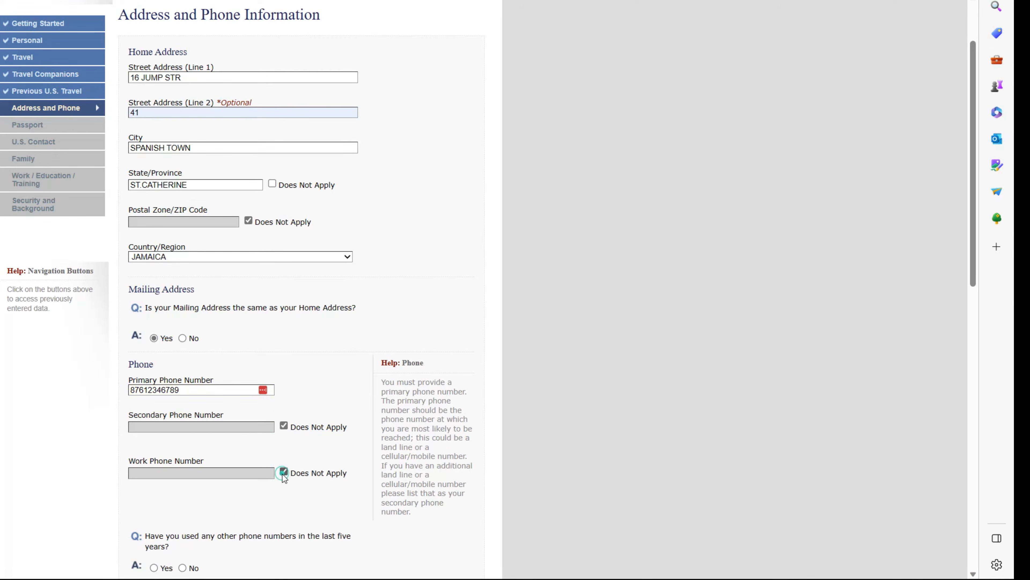
scroll(285, 460, "down", 2)
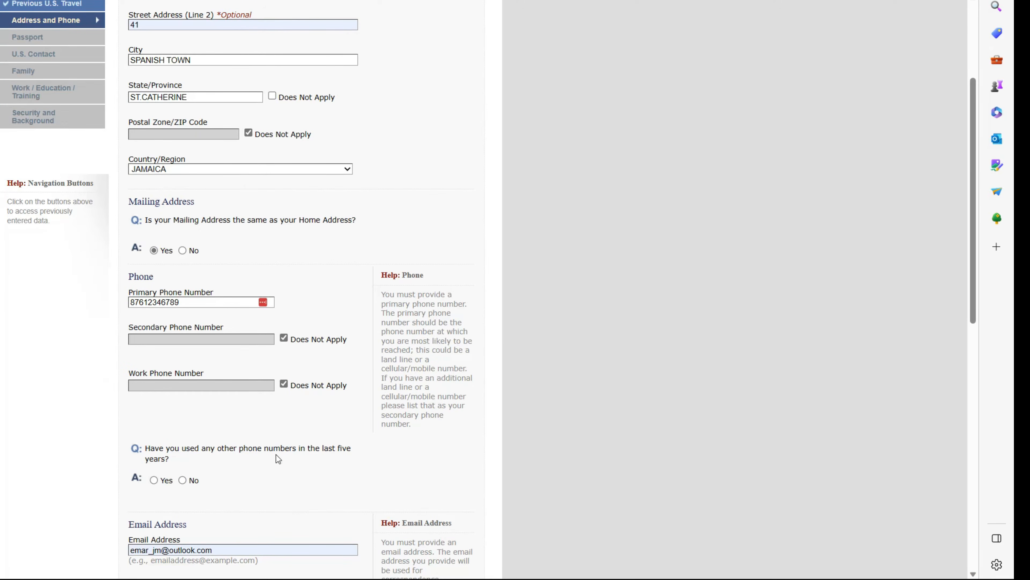
left_click(182, 480)
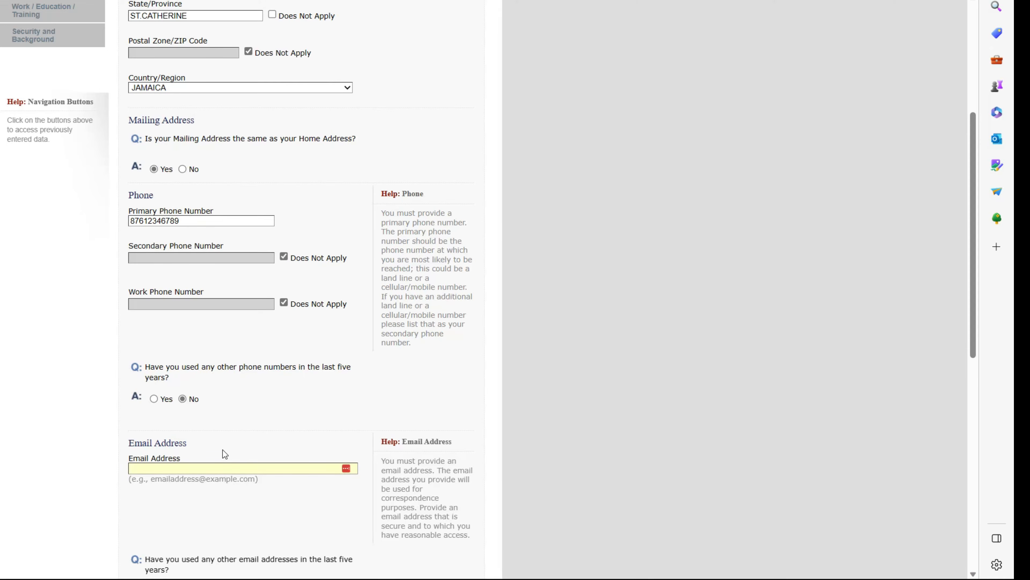
key("ctrl+v")
scroll(244, 406, "down", 4)
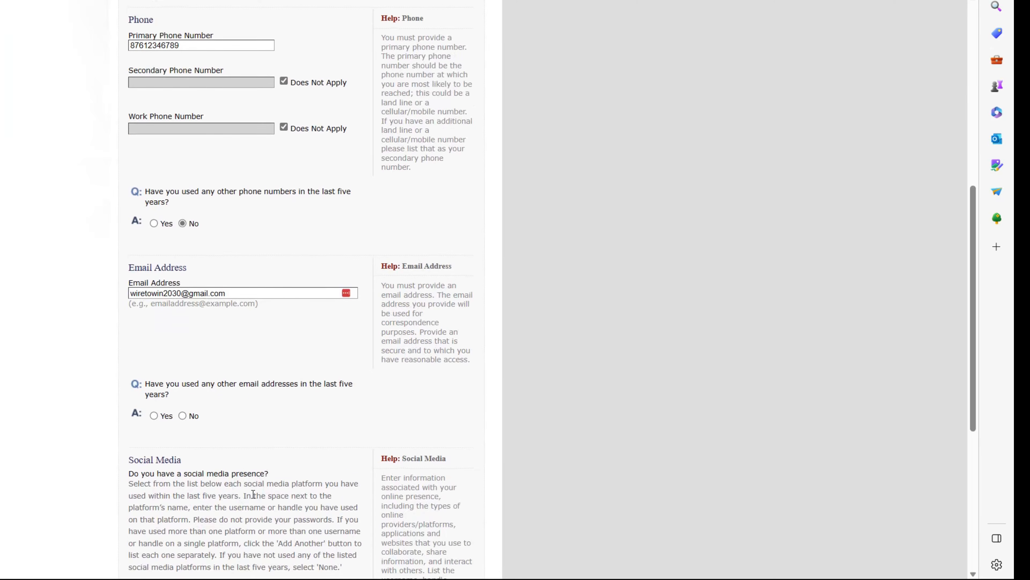
left_click(183, 415)
- Add a FACEBOOK social media identifier and answer No to other websites
scroll(273, 393, "down", 2)
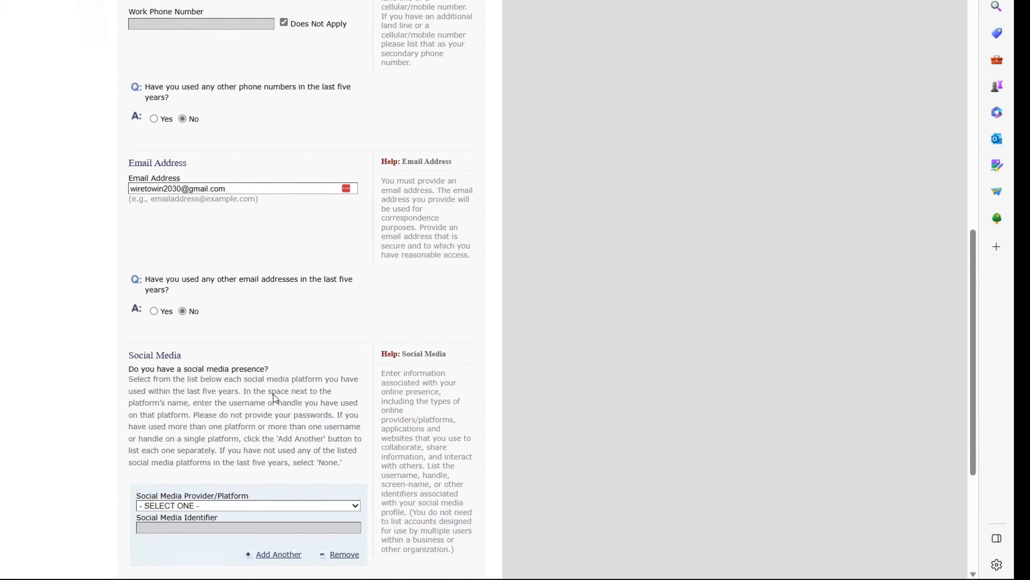
scroll(273, 393, "down", 2)
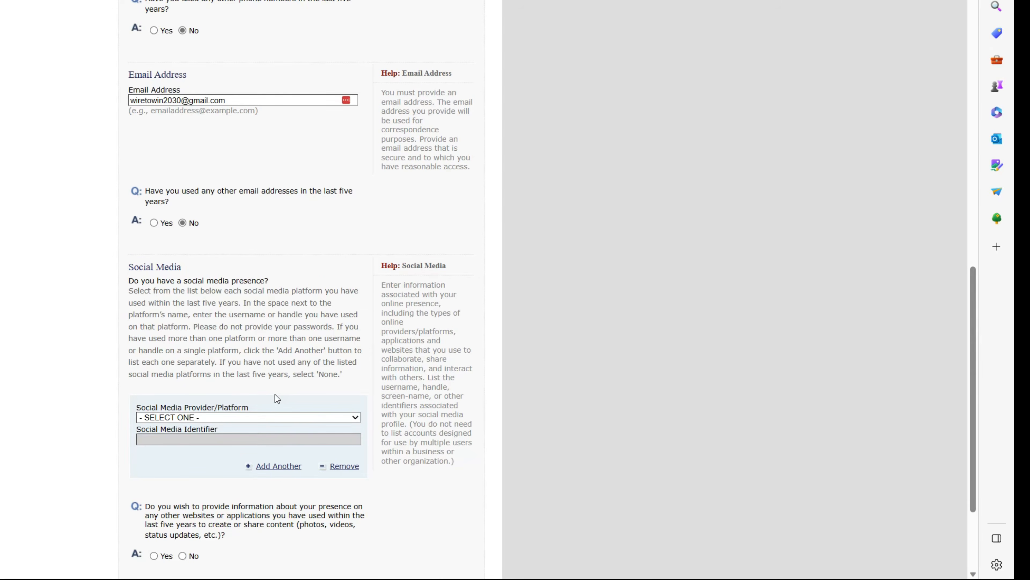
left_click(354, 422)
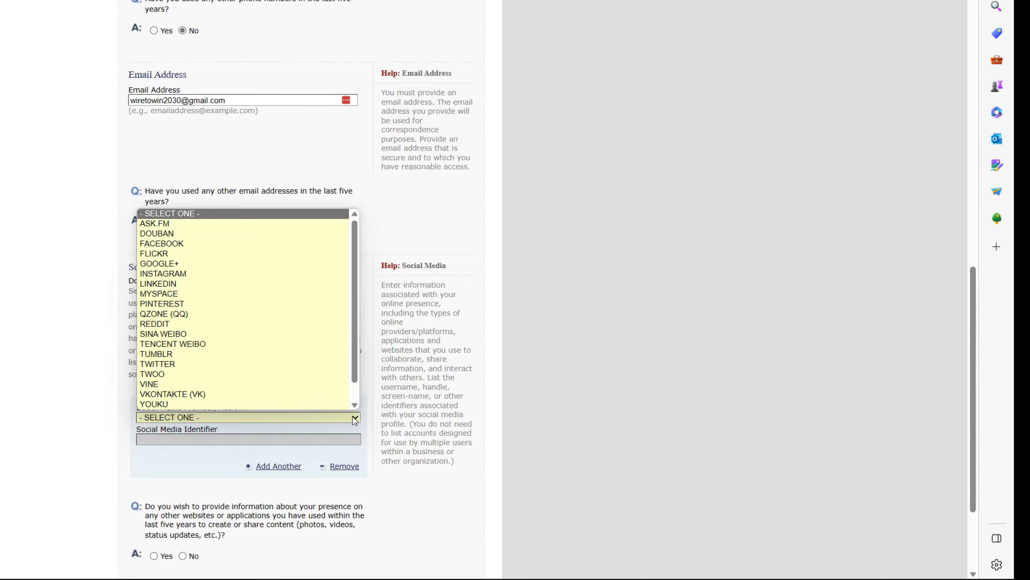
left_click(180, 244)
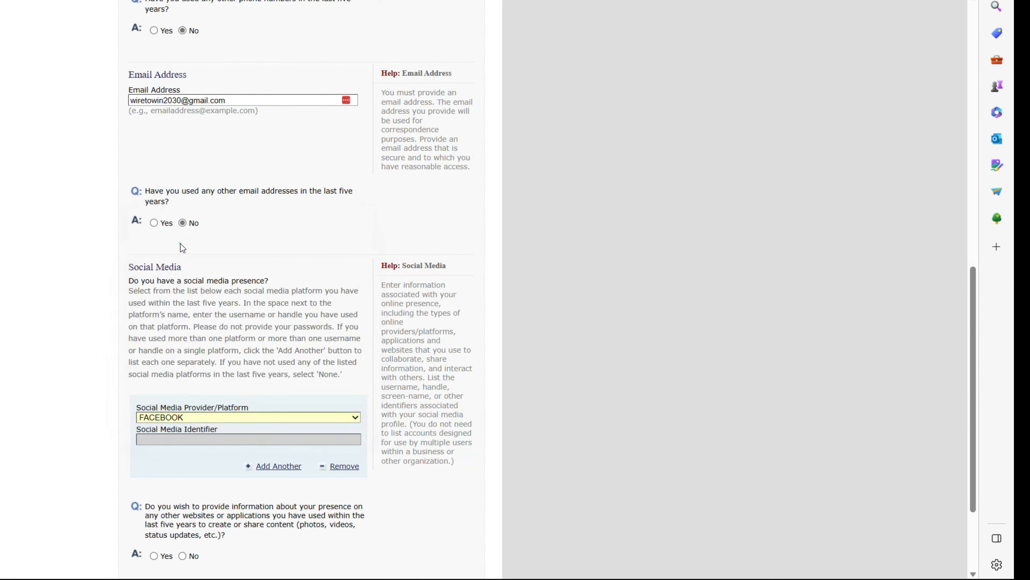
scroll(243, 366, "down", 6)
type("GRARCIA")
left_click(159, 408)
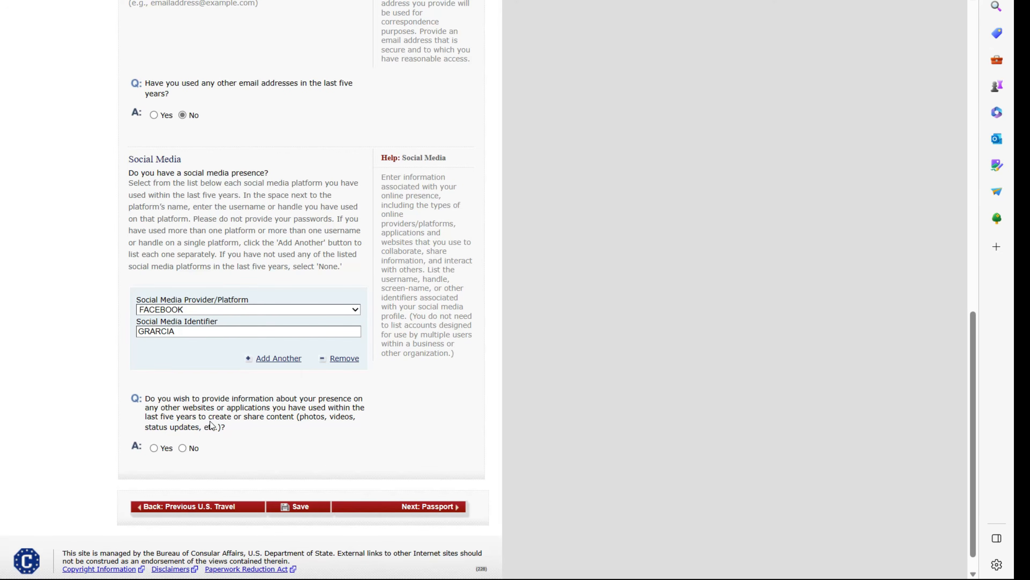
left_click(183, 448)
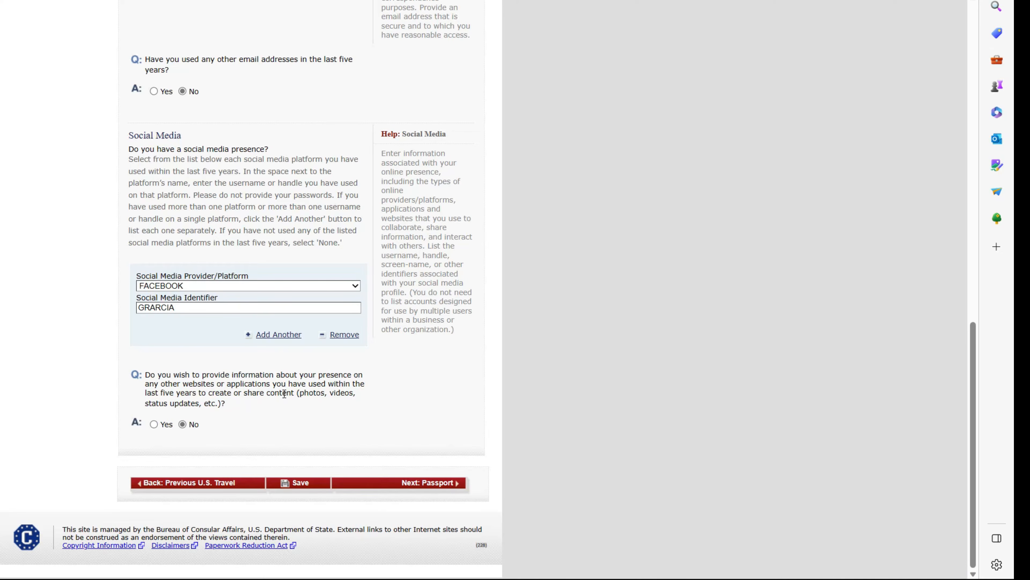
- Set the passport document type to REGULAR and search the web for a sample passport number
left_click(428, 484)
left_click(335, 152)
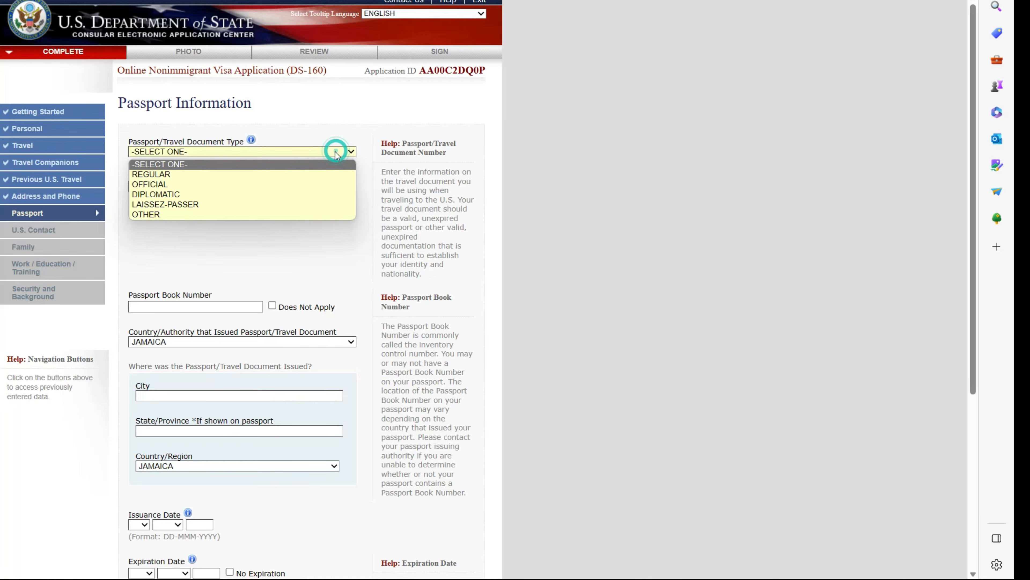
left_click(185, 174)
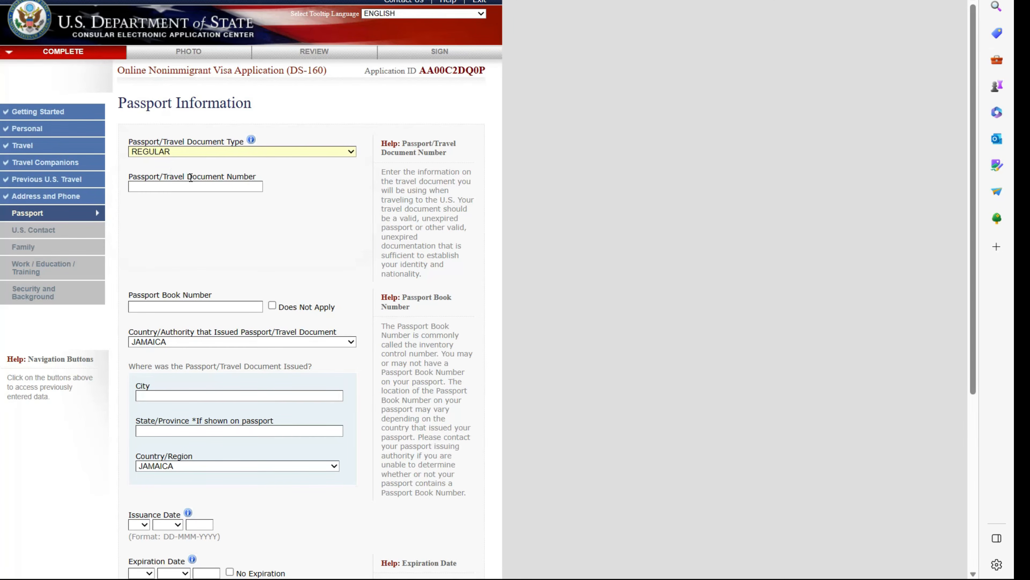
key("ctrl+t")
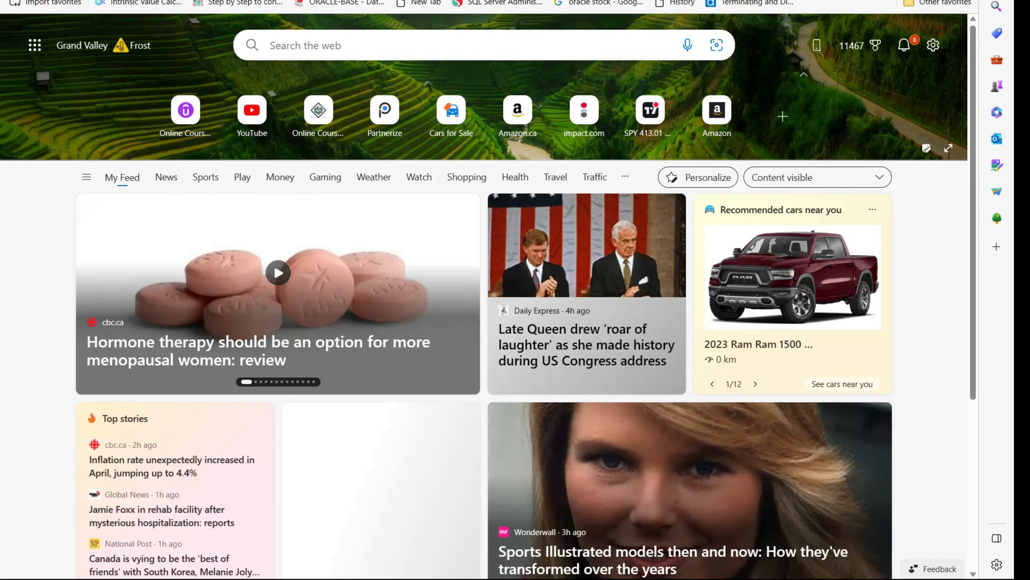
left_click(284, 1)
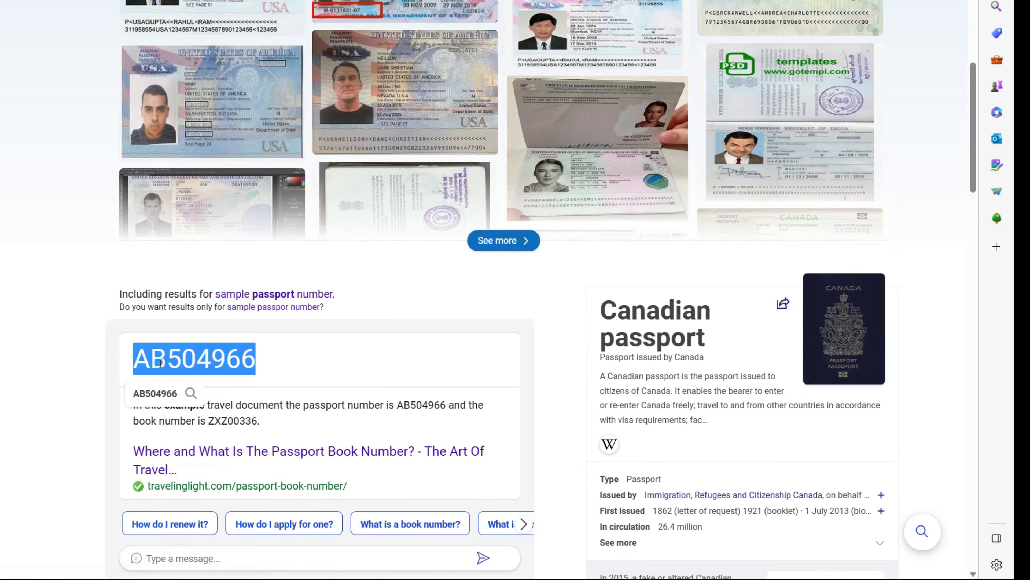
- Paste the sample passport number and mark the passport book number as not applicable
left_click(211, 1)
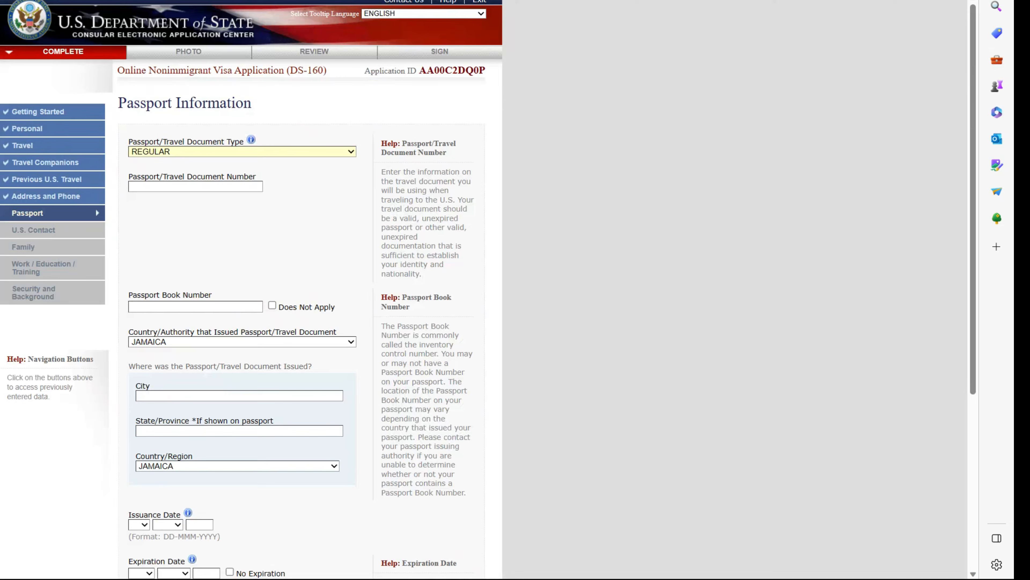
left_click(175, 187)
type("AB504966")
left_click(185, 293)
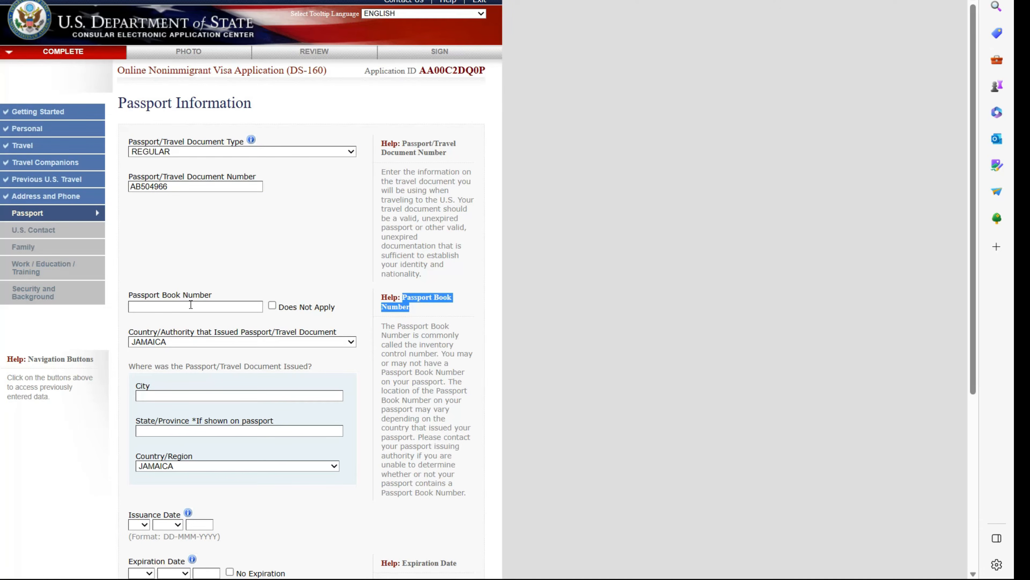
left_click(271, 305)
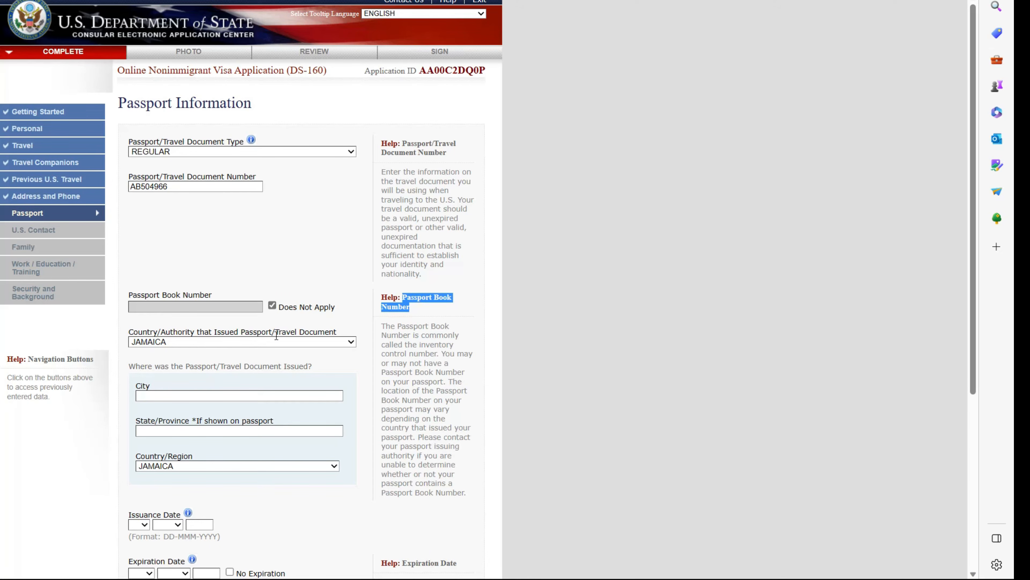
- Set both the issuing city and state/province to KINSTSON
left_click(200, 393)
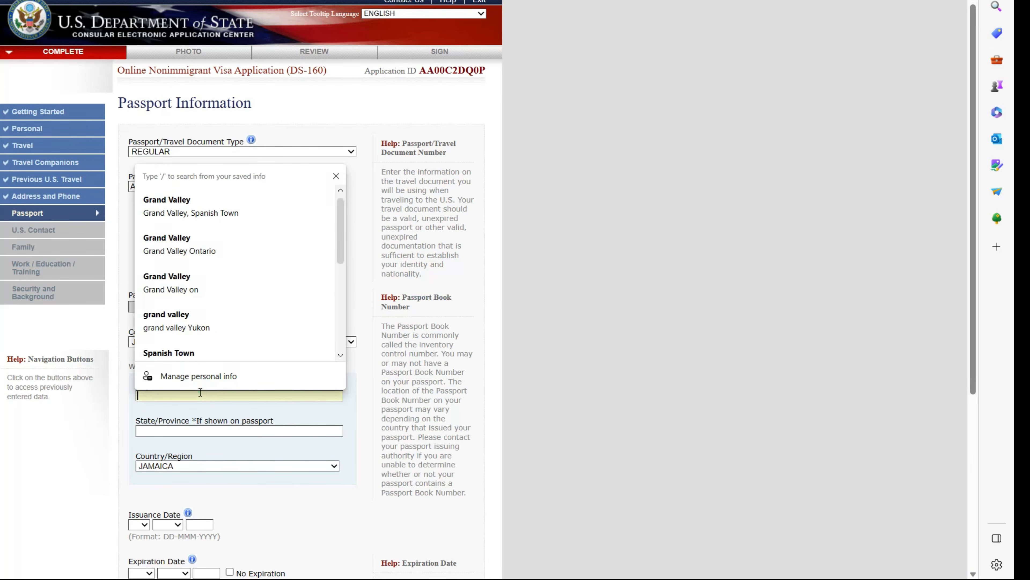
type("K")
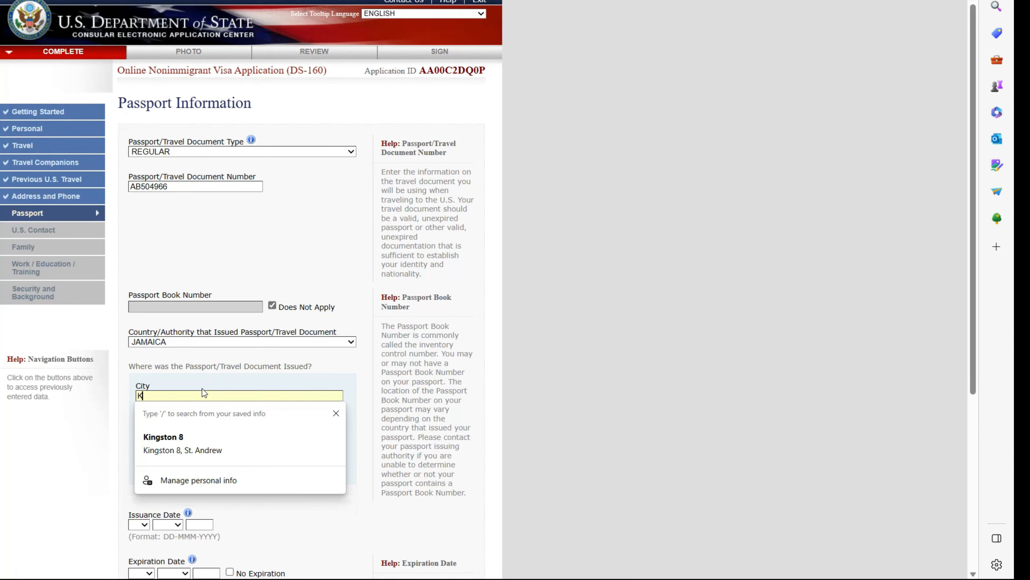
type("INSTSON")
key("ctrl+a")
key("ctrl+c")
left_click(155, 430)
key("ctrl+v")
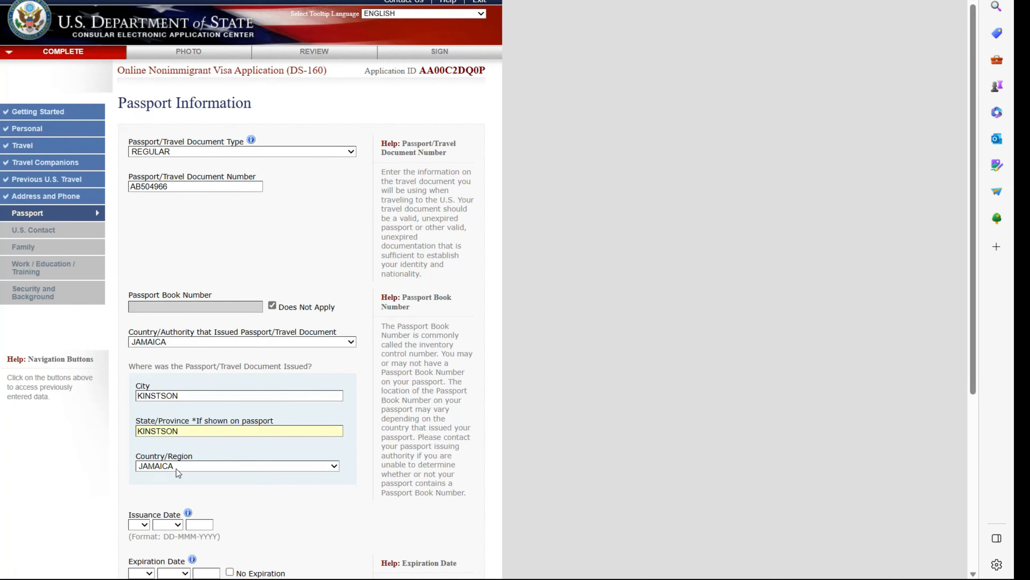
scroll(177, 468, "down", 2)
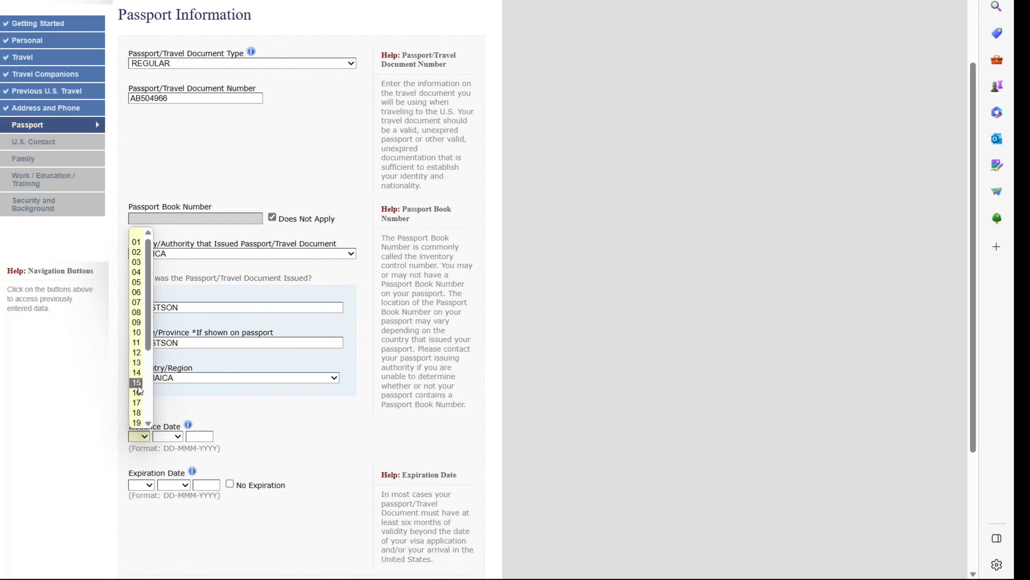
- Set the passport issuance date to 10 JAN 2020
left_click(135, 332)
left_click(178, 437)
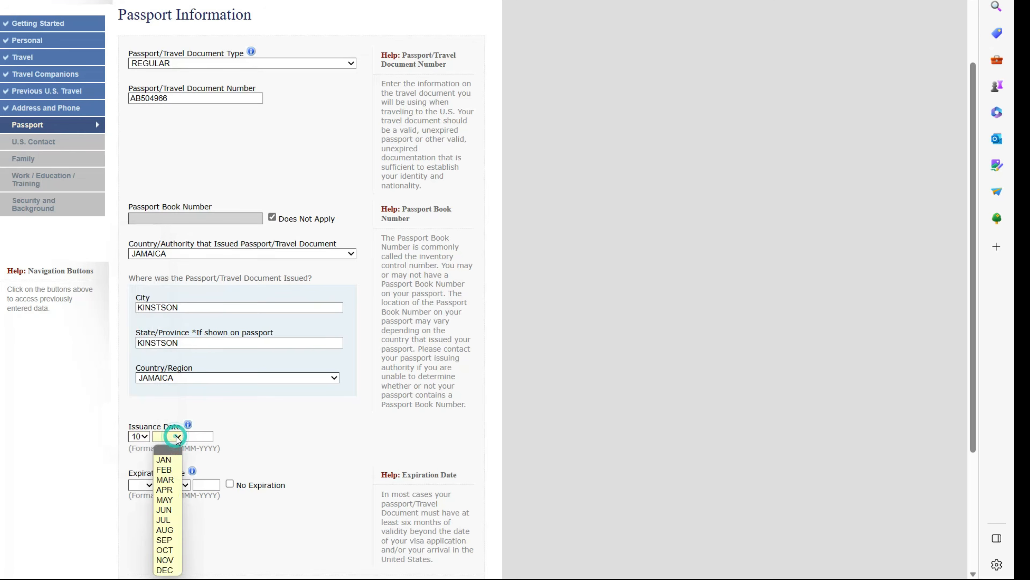
left_click(164, 460)
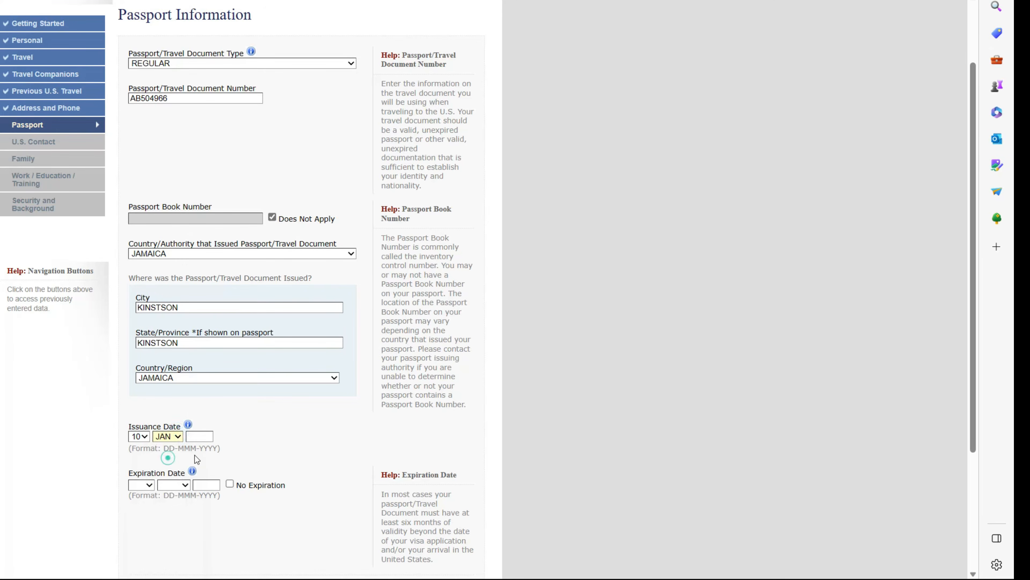
left_click(197, 436)
type("2020")
- Set the passport expiration date to 09 JAN 2030
left_click(146, 485)
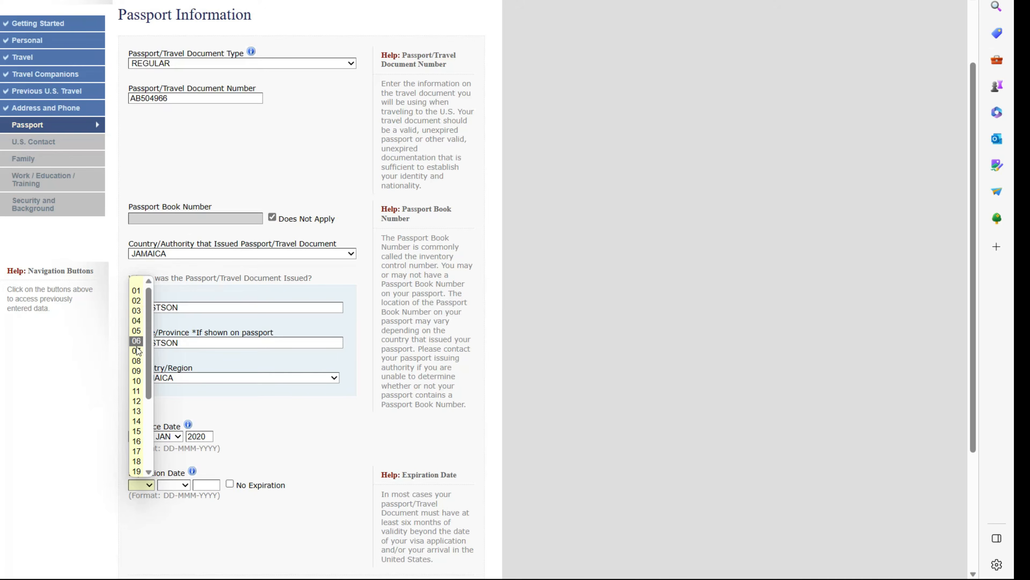
left_click(136, 390)
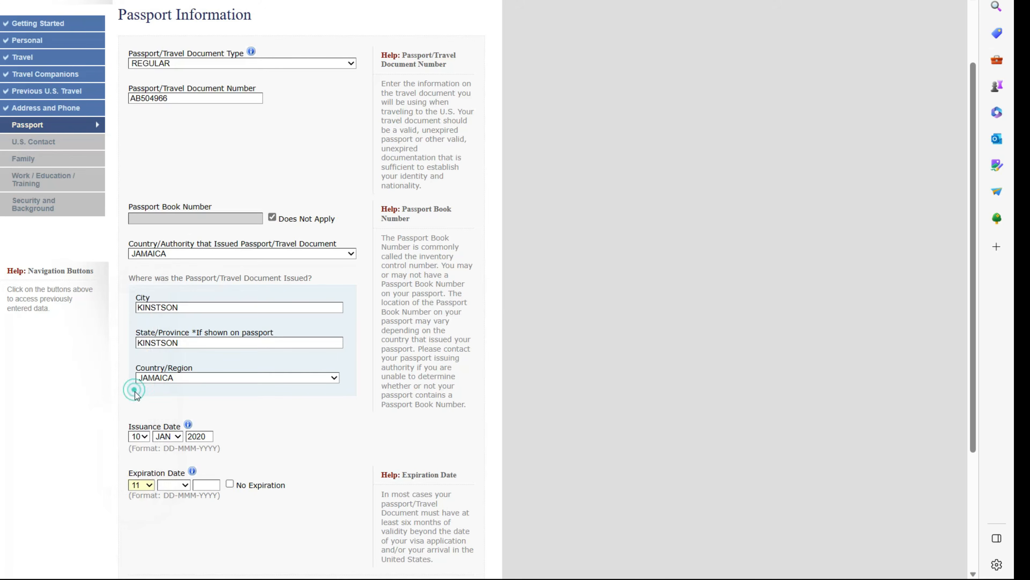
left_click(148, 484)
left_click(138, 369)
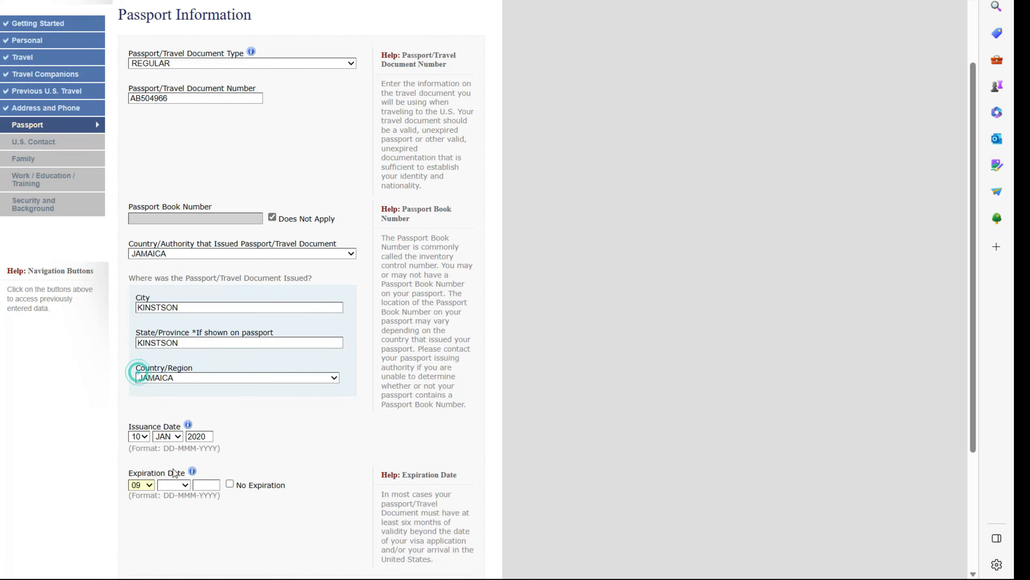
left_click(181, 482)
left_click(175, 364)
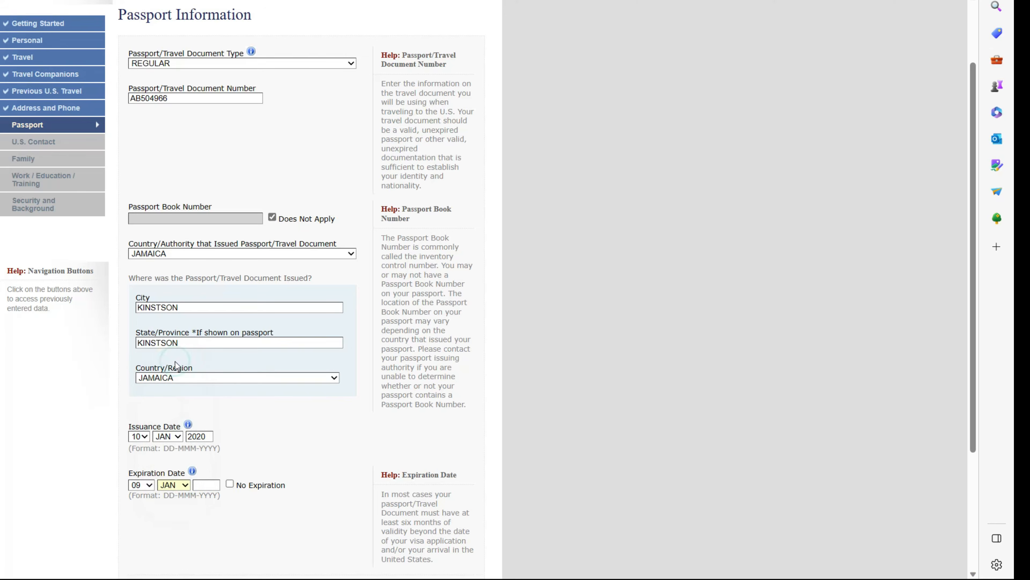
left_click(210, 480)
type("2030")
- Answer No to ever losing a passport and continue to U.S. Contact
scroll(280, 485, "down", 4)
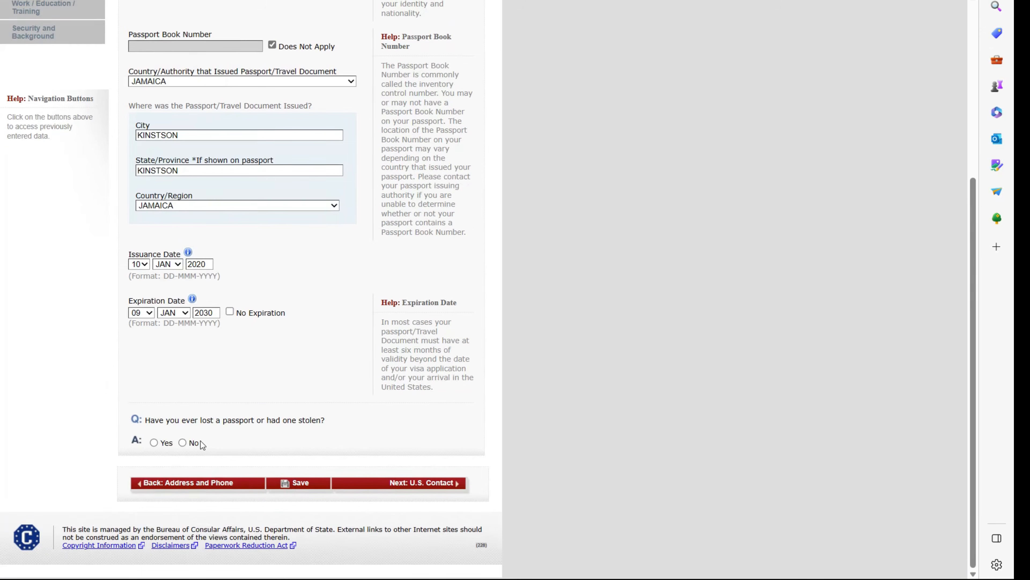
left_click(182, 442)
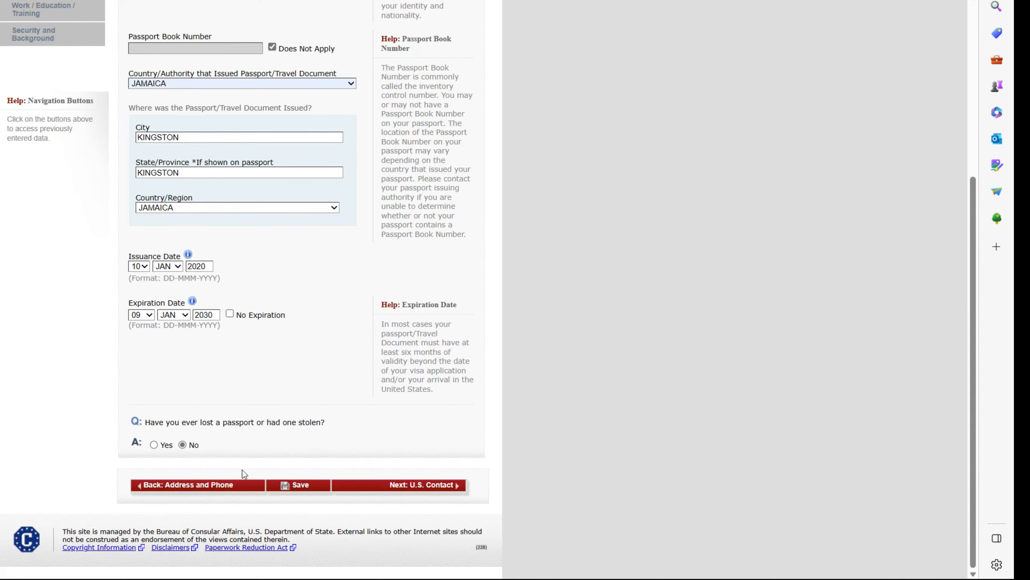
left_click(433, 487)
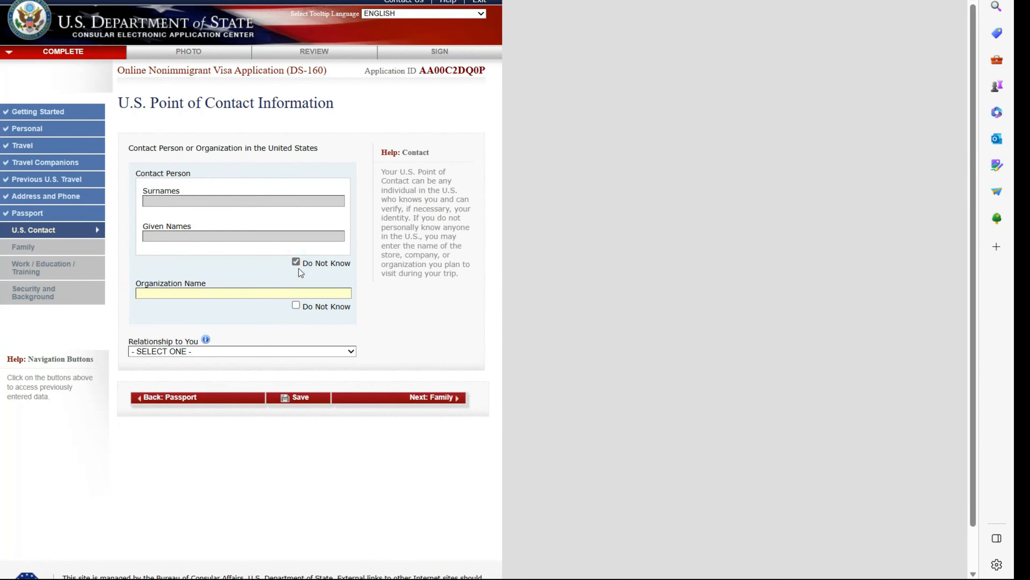
- Mark the contact person unknown, enter organization HILTON HOTEL, and choose relationship OTHER
left_click(298, 268)
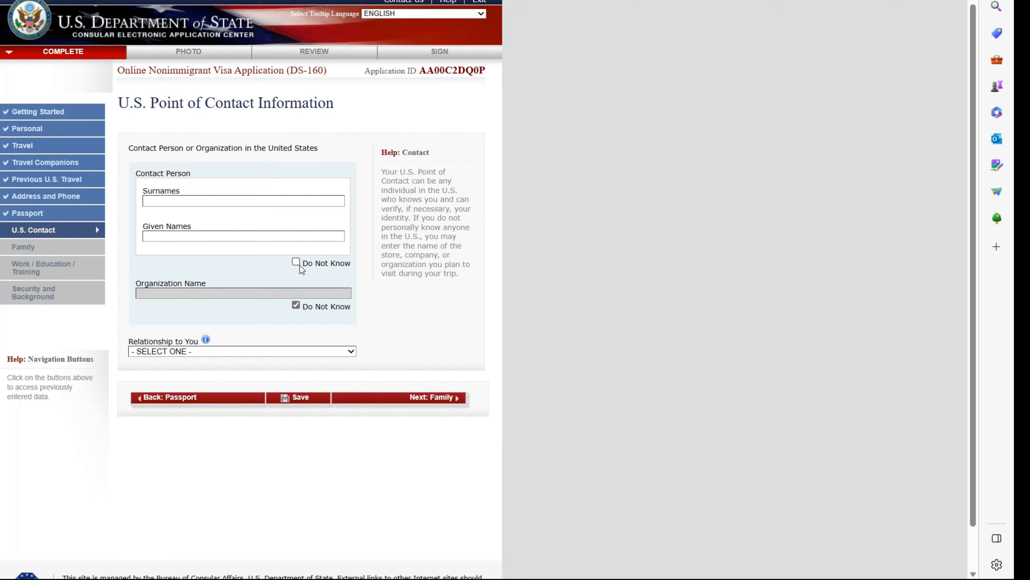
left_click(296, 263)
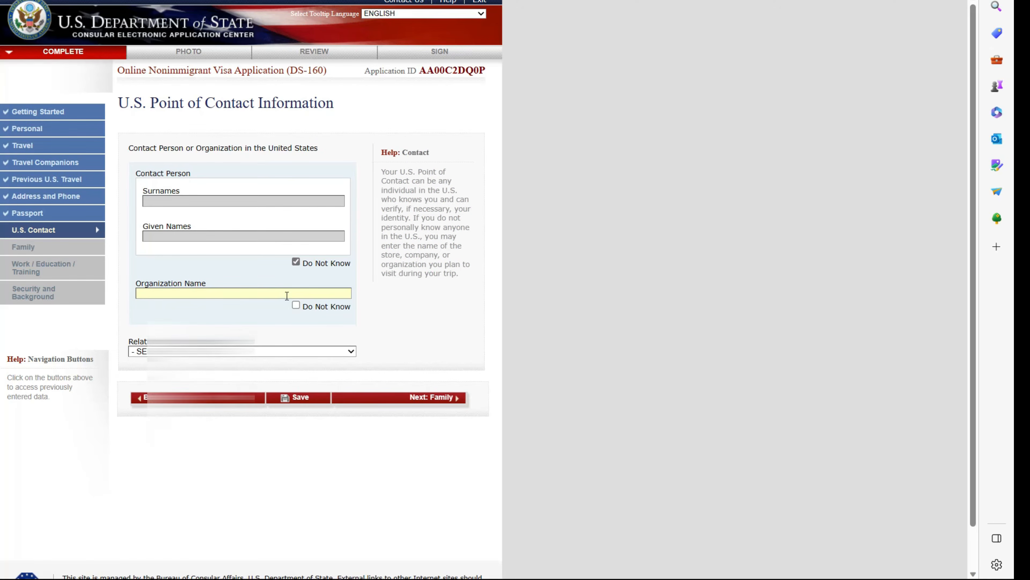
left_click(286, 295)
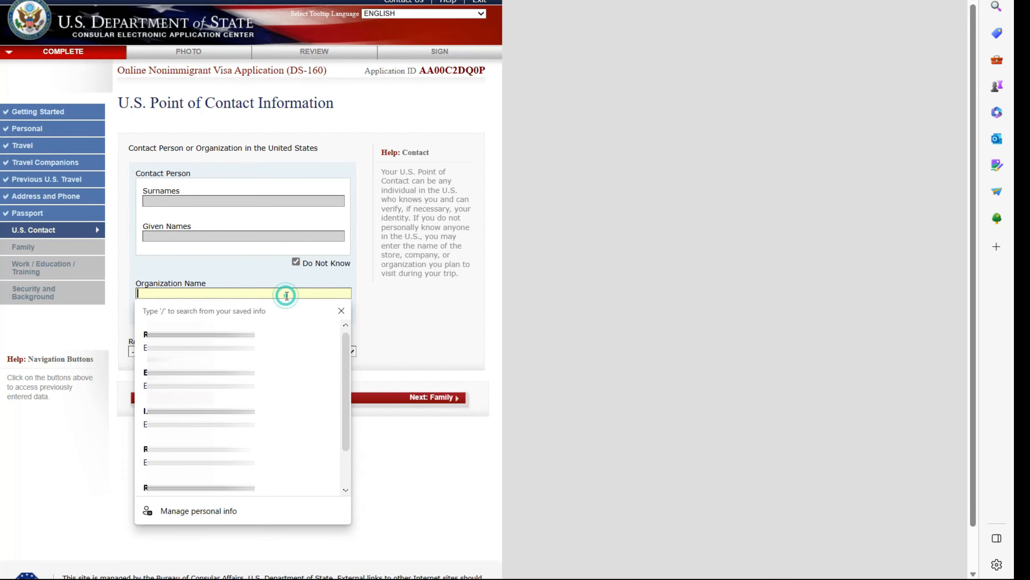
left_click(341, 310)
type("HILTON HOTEL")
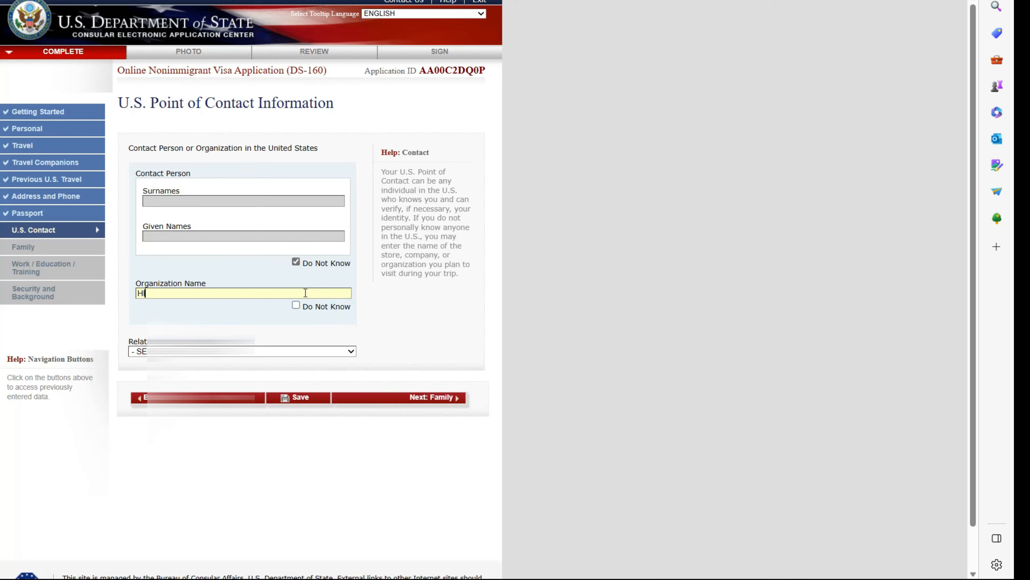
left_click(352, 351)
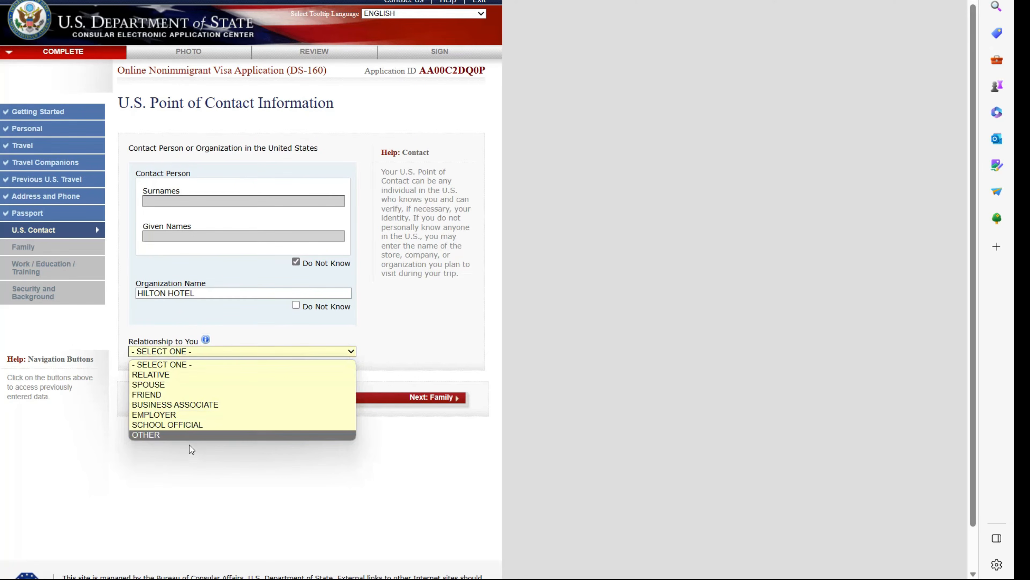
left_click(185, 434)
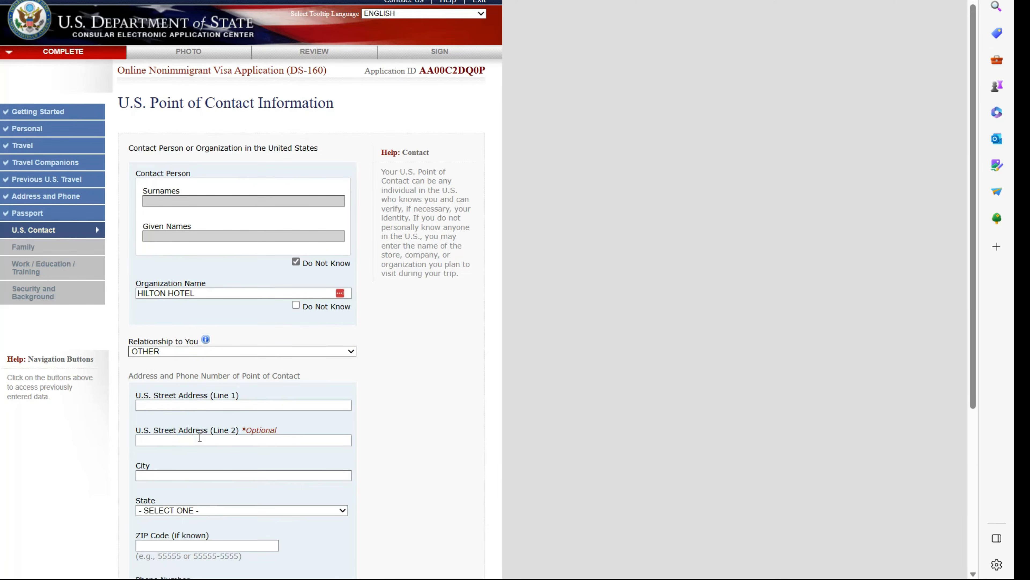
scroll(199, 438, "down", 4)
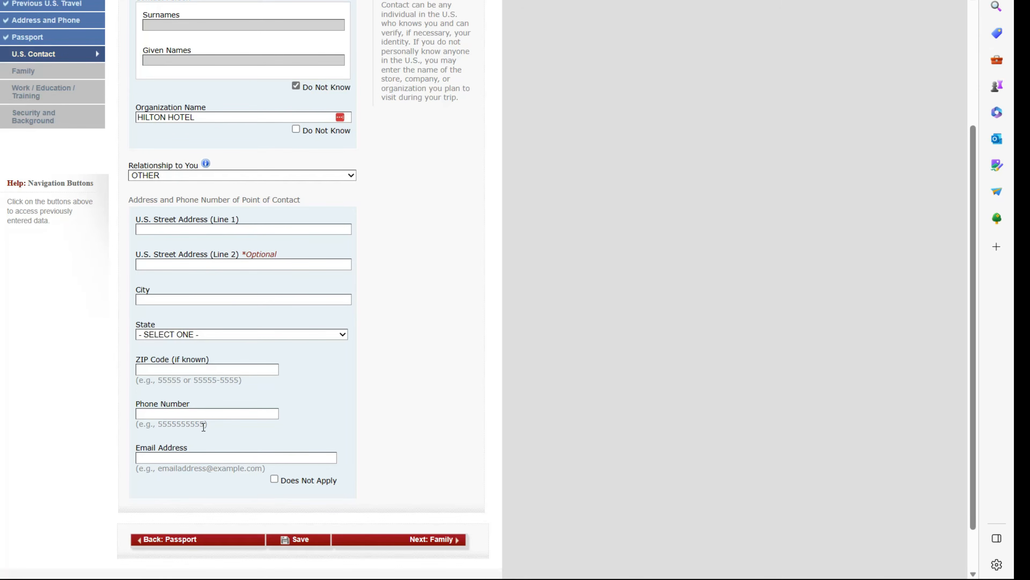
left_click(243, 206)
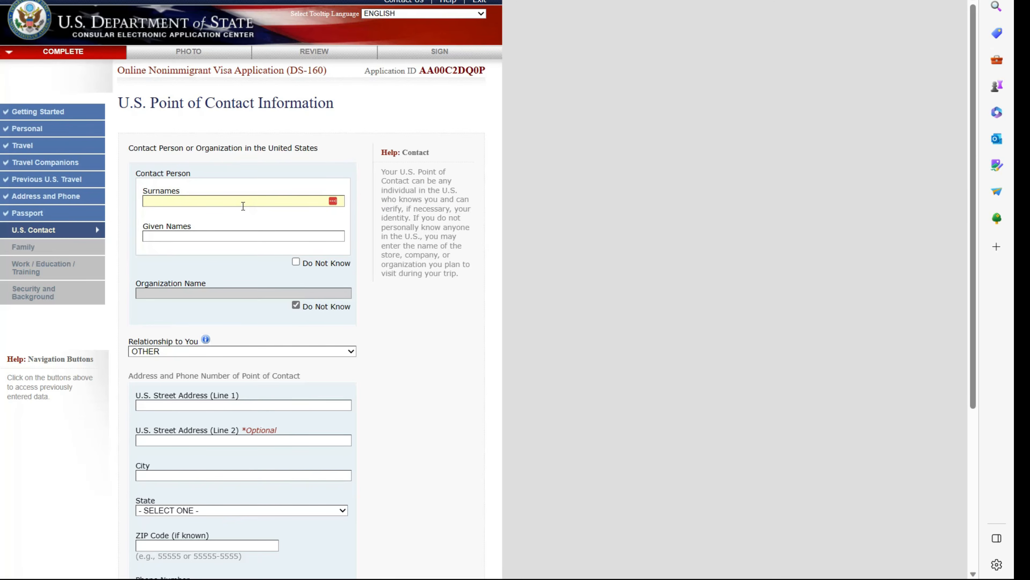
- Enter the contact person's surname and given names in their correct fields
double_click(154, 201)
key("Delete")
left_click(173, 235)
type("JAMES")
- Set relationship to RELATIVE, autofill the address, mark e-mail not applicable, and enter the phone
left_click(248, 351)
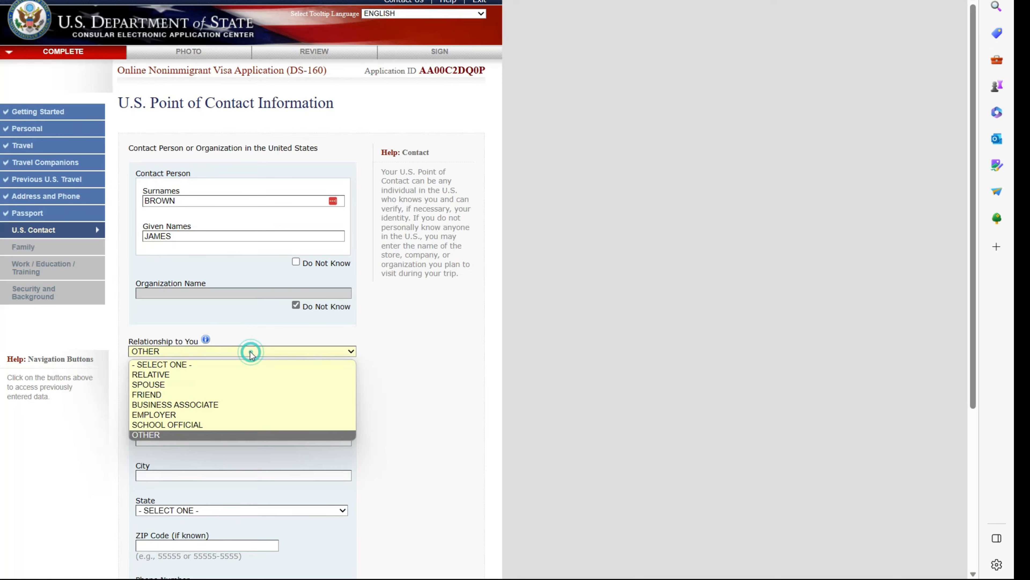
left_click(200, 374)
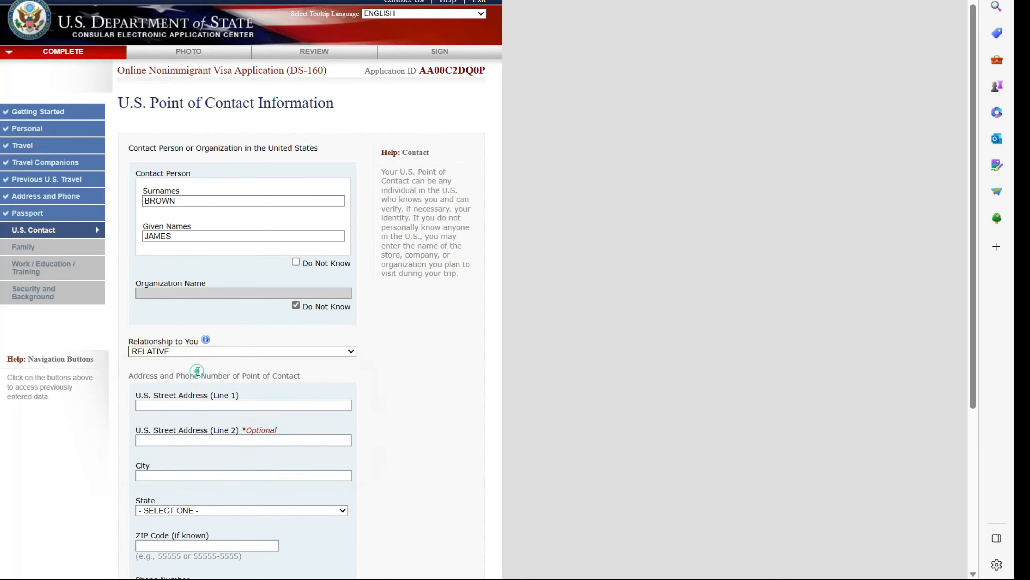
left_click(204, 404)
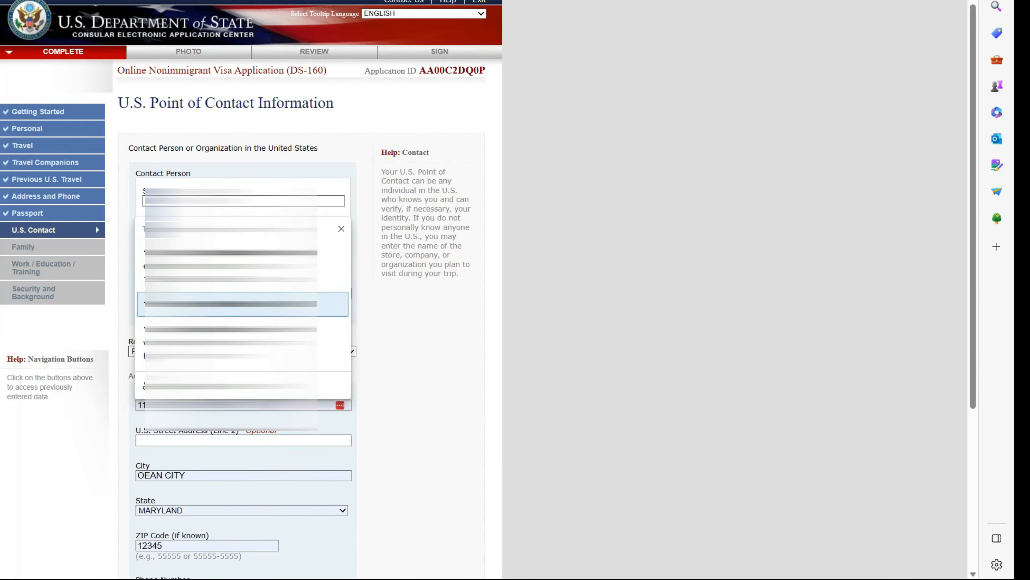
left_click(211, 304)
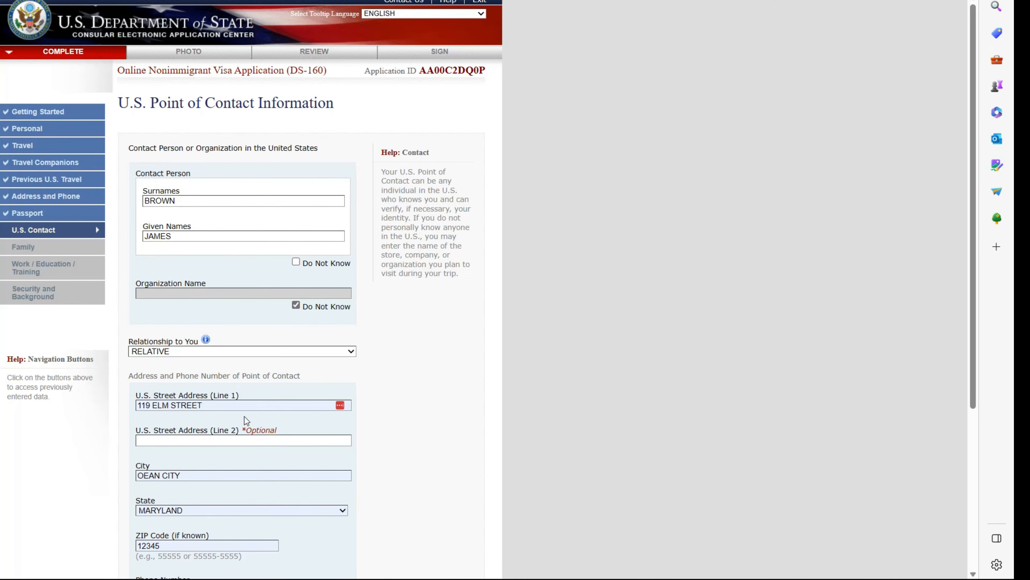
scroll(245, 414, "down", 4)
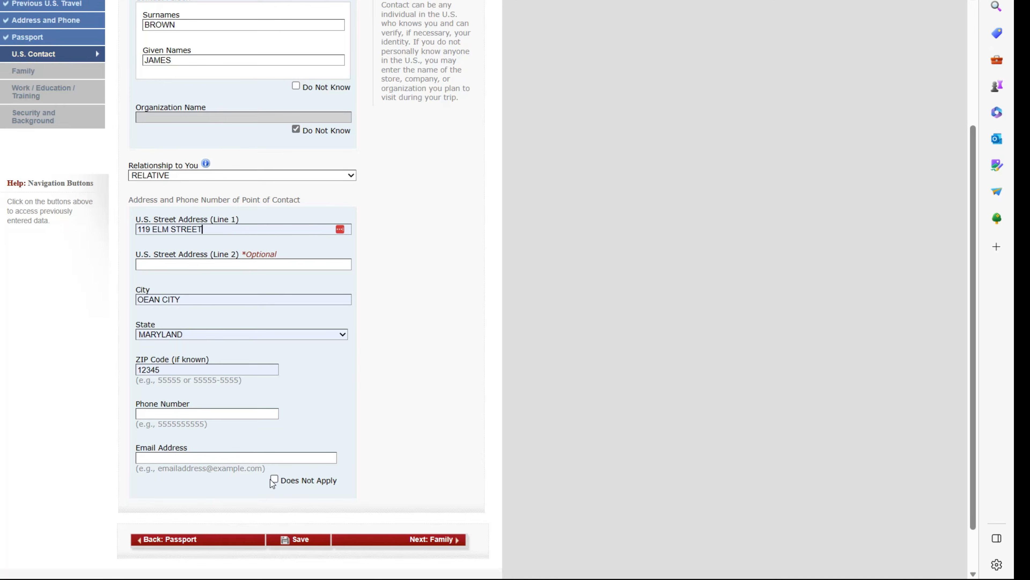
left_click(274, 480)
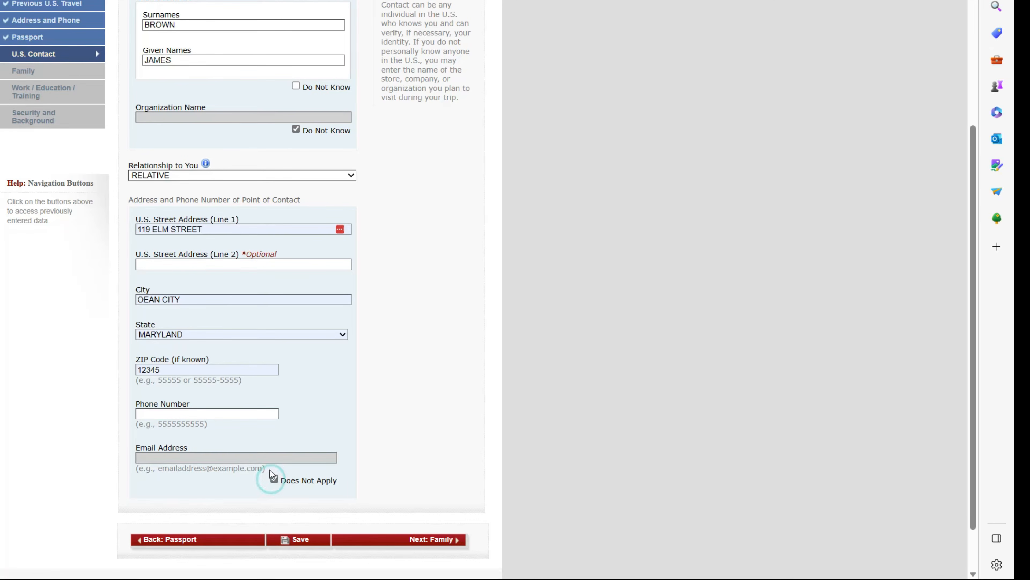
double_click(191, 425)
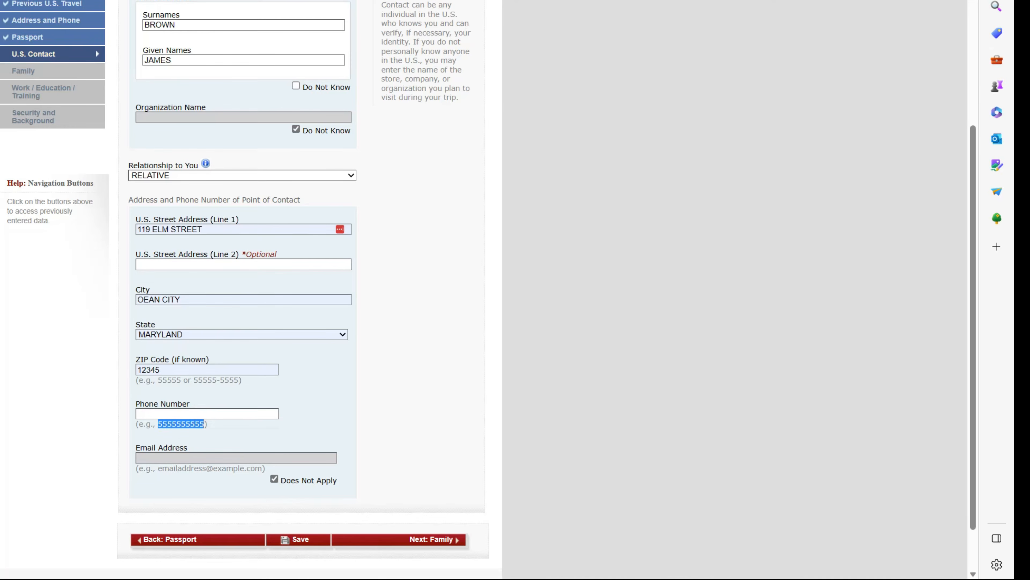
left_click(216, 411)
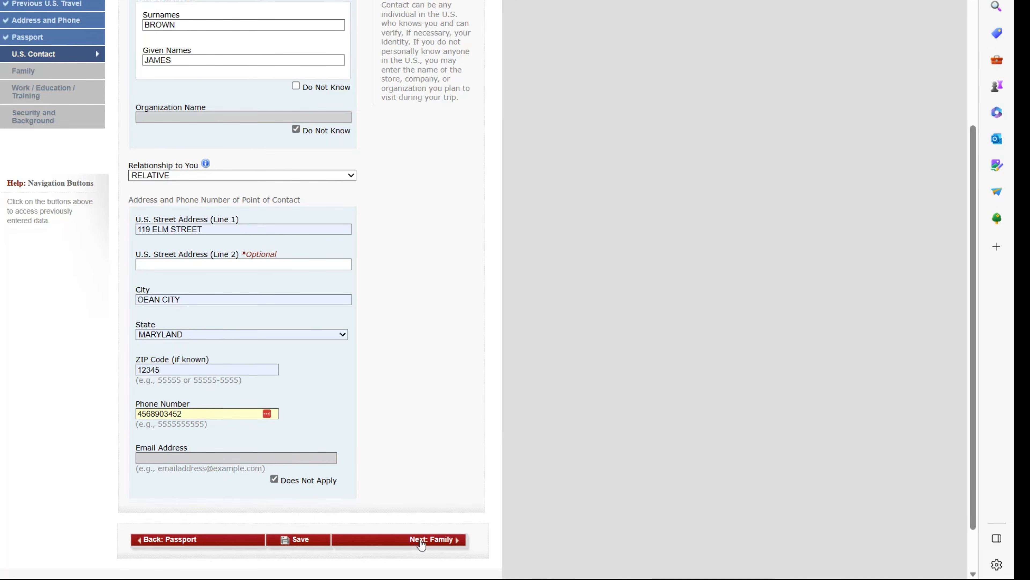
left_click(431, 539)
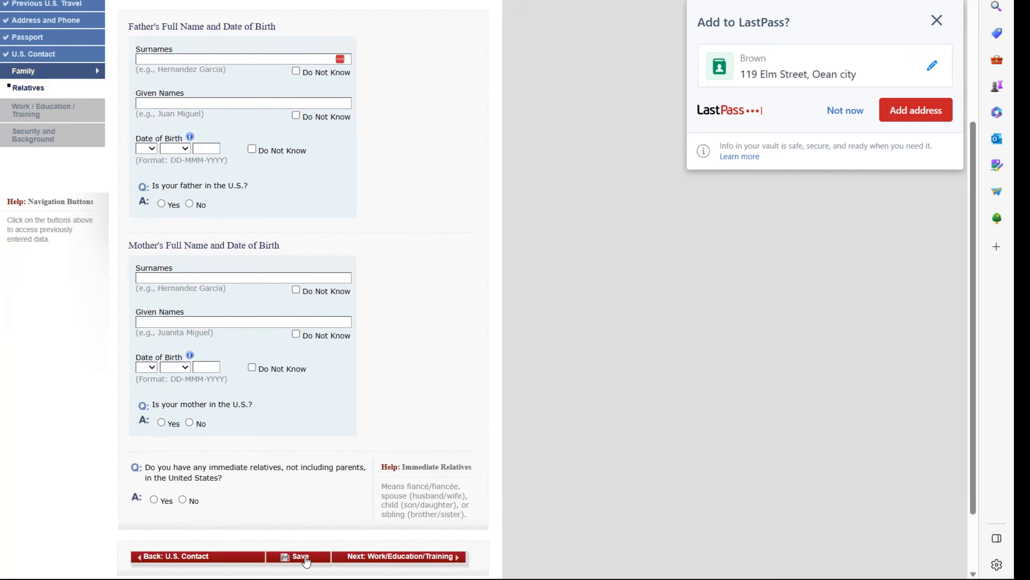
- Save the Family page and enter the father's surname and given names
left_click(296, 556)
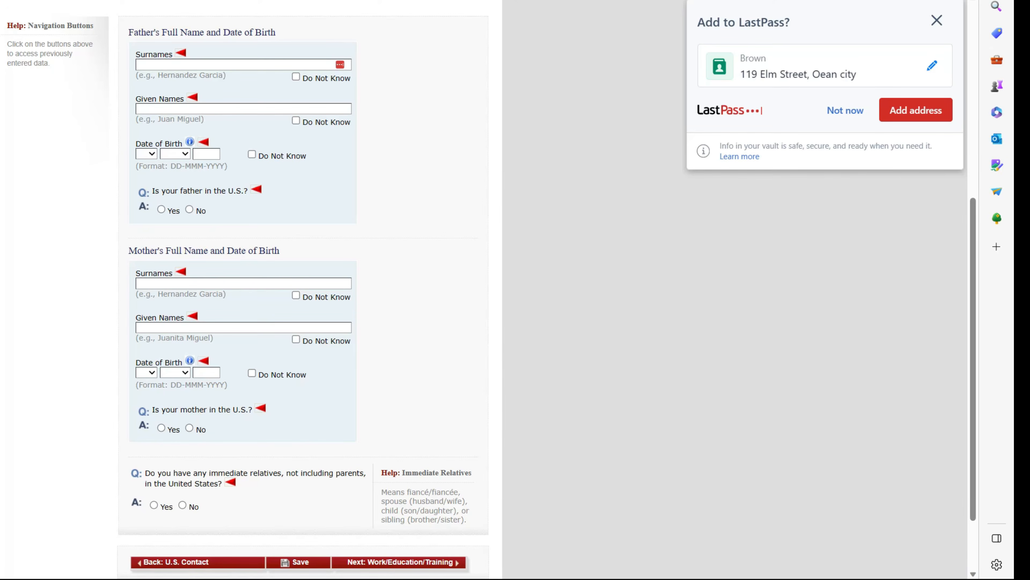
double_click(178, 75)
left_click(171, 64)
type("GARCIA")
left_click(386, 76)
double_click(189, 119)
left_click(177, 106)
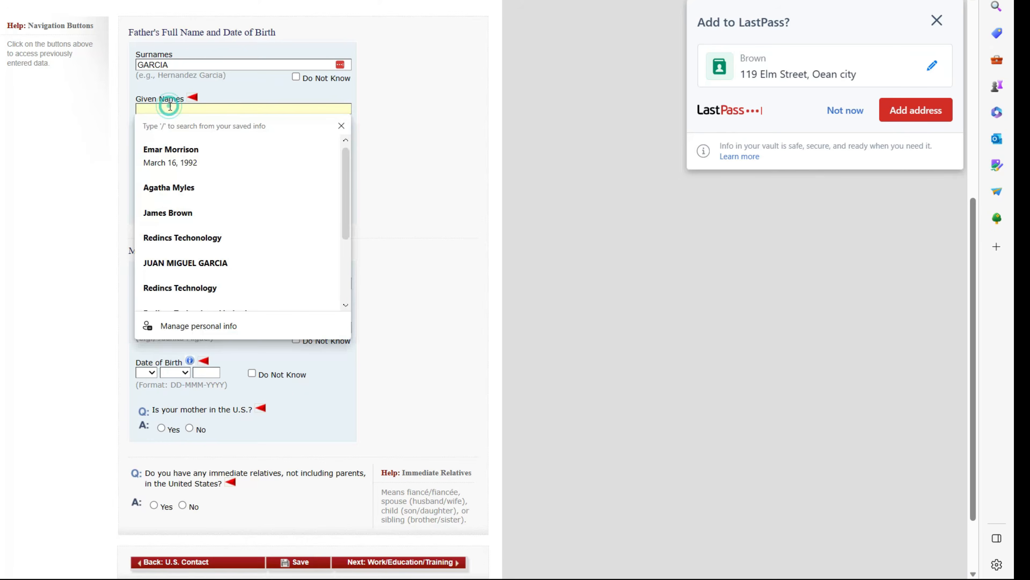
type("MIGUEL")
- Start the father's birth date as 01 JAN, then mark it Do Not Know
left_click(145, 153)
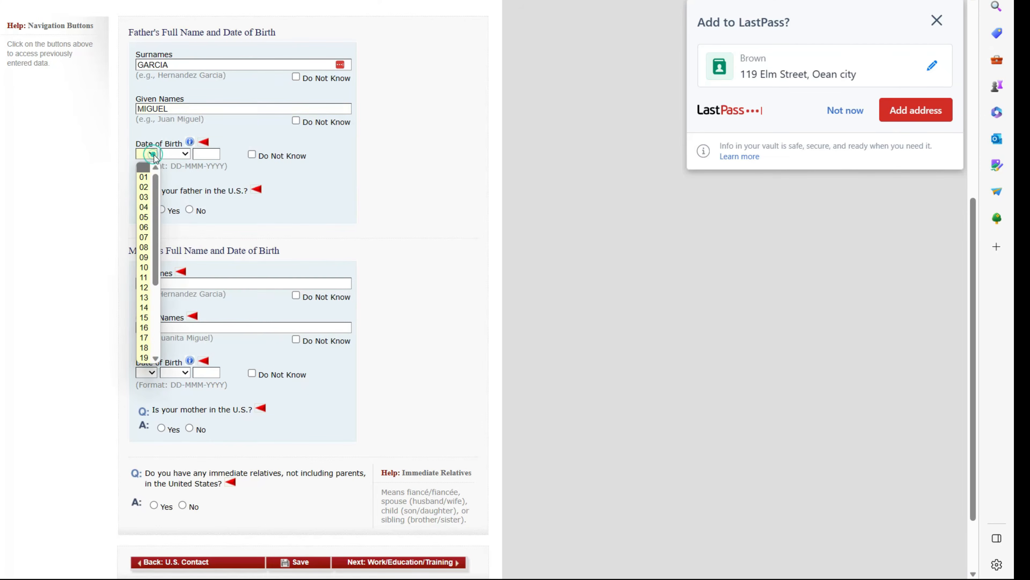
left_click(143, 177)
left_click(175, 154)
left_click(171, 178)
left_click(206, 155)
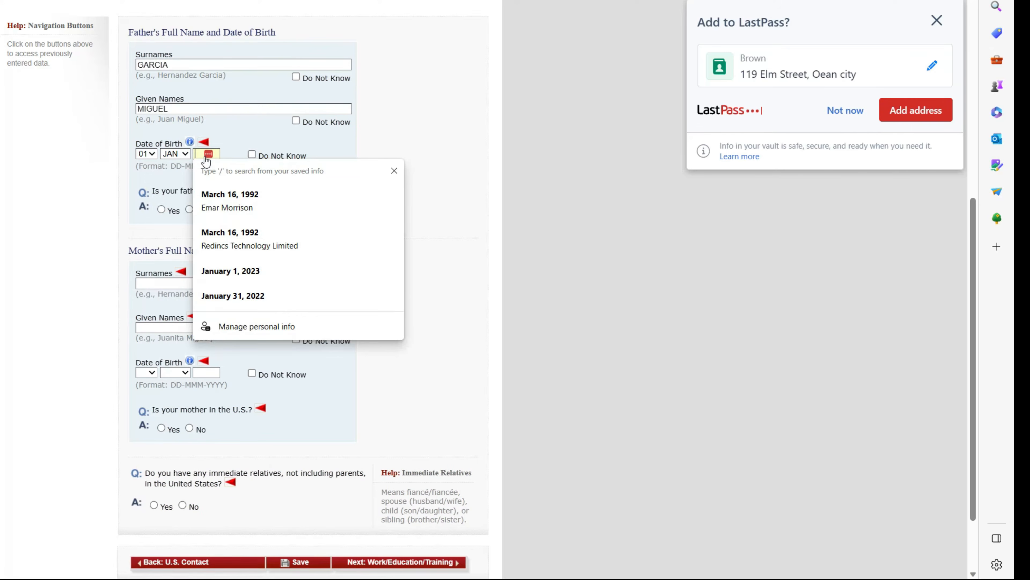
type("19")
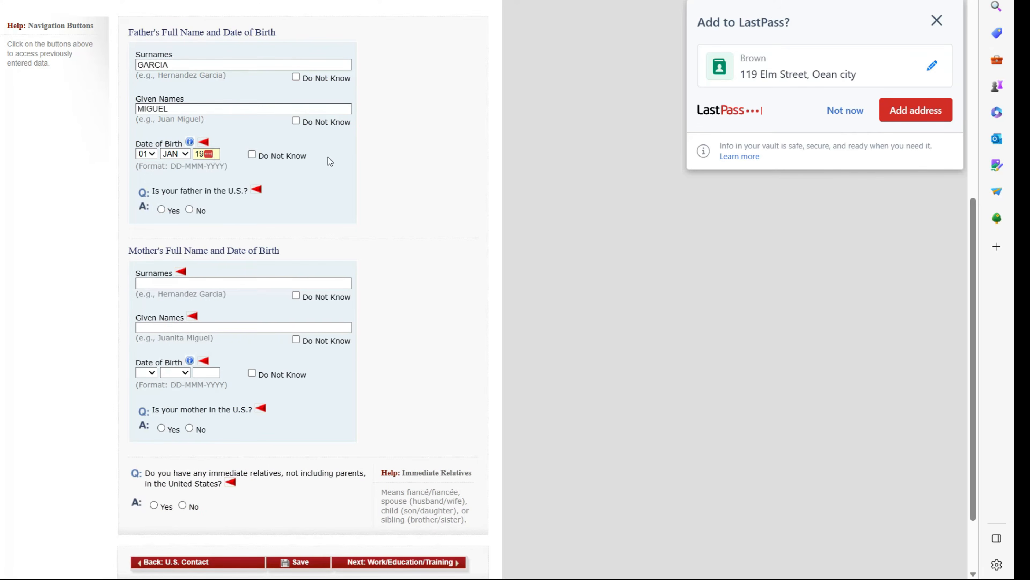
left_click(280, 155)
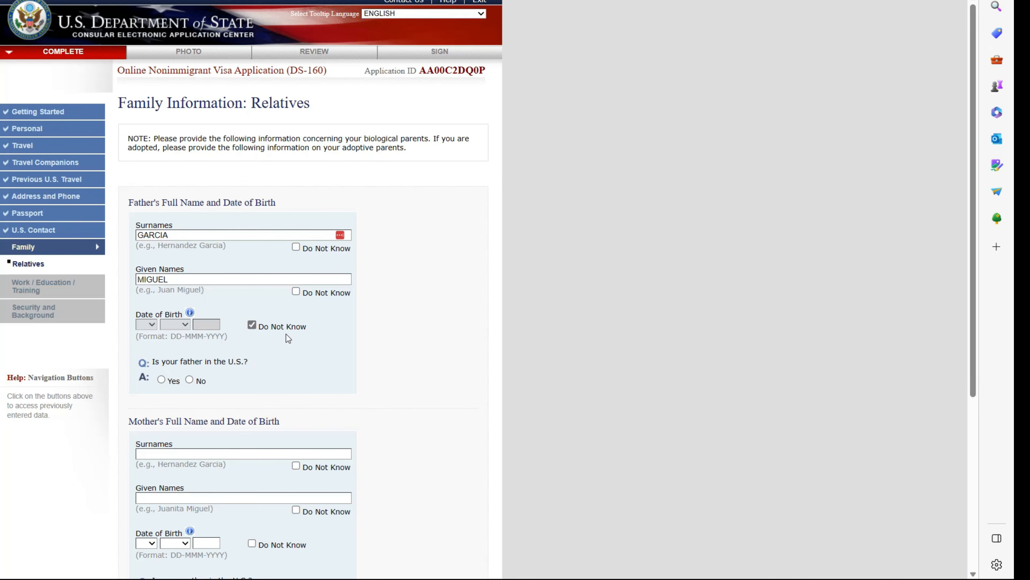
- Answer No for father in the U.S. and enter the mother's surname and given names
left_click(190, 380)
left_click(142, 454)
type("JANE")
left_click(174, 497)
type("JUANITA")
scroll(387, 462, "down", 4)
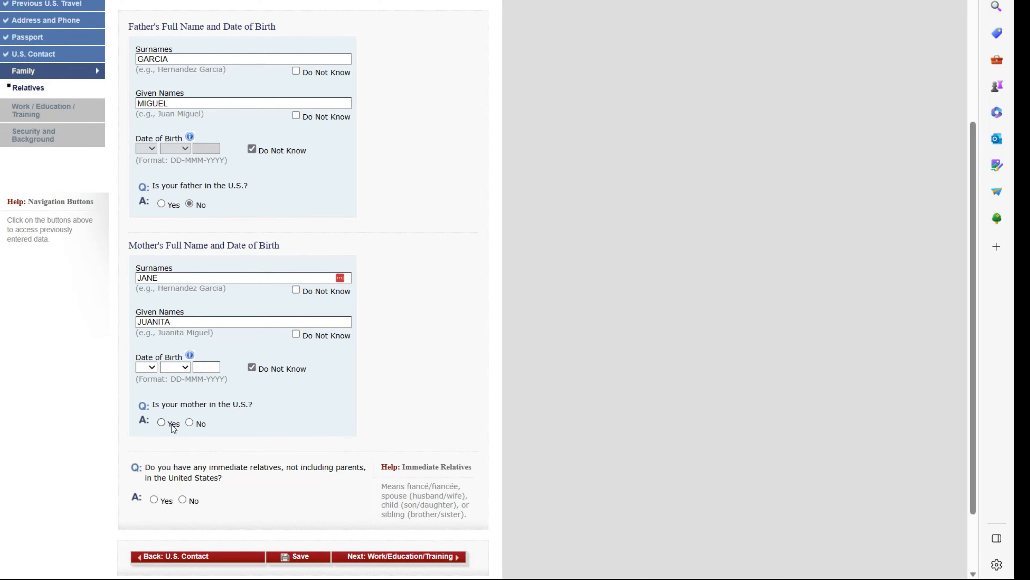
- Answer No for mother, immediate relatives and other relatives in the U.S
left_click(195, 426)
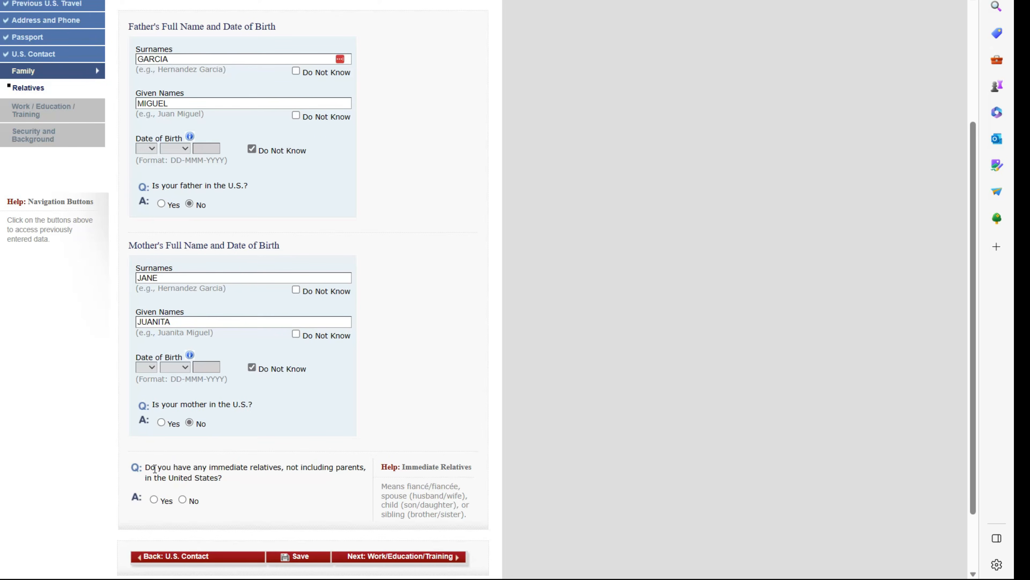
left_click(182, 500)
scroll(366, 447, "down", 4)
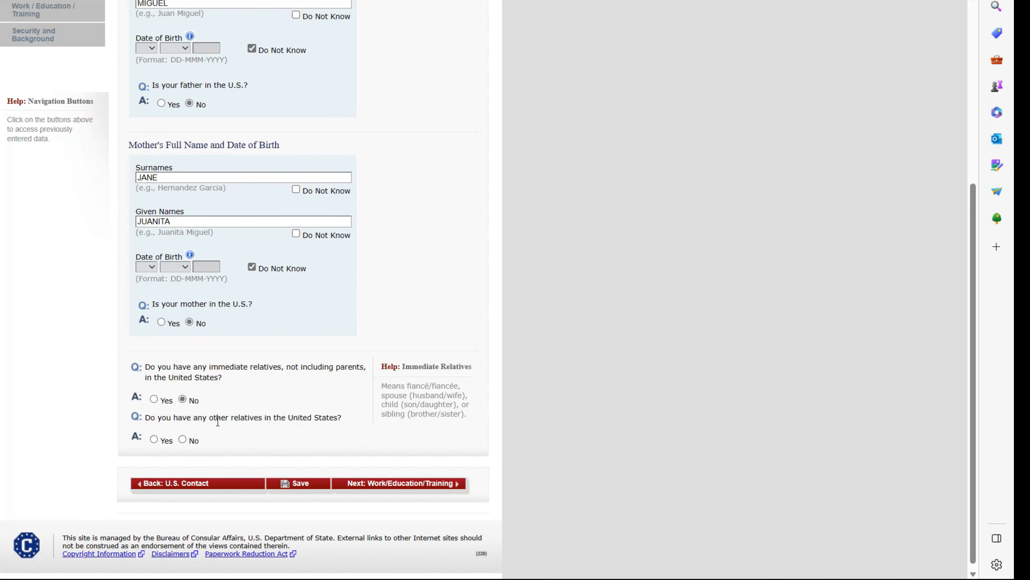
left_click(183, 439)
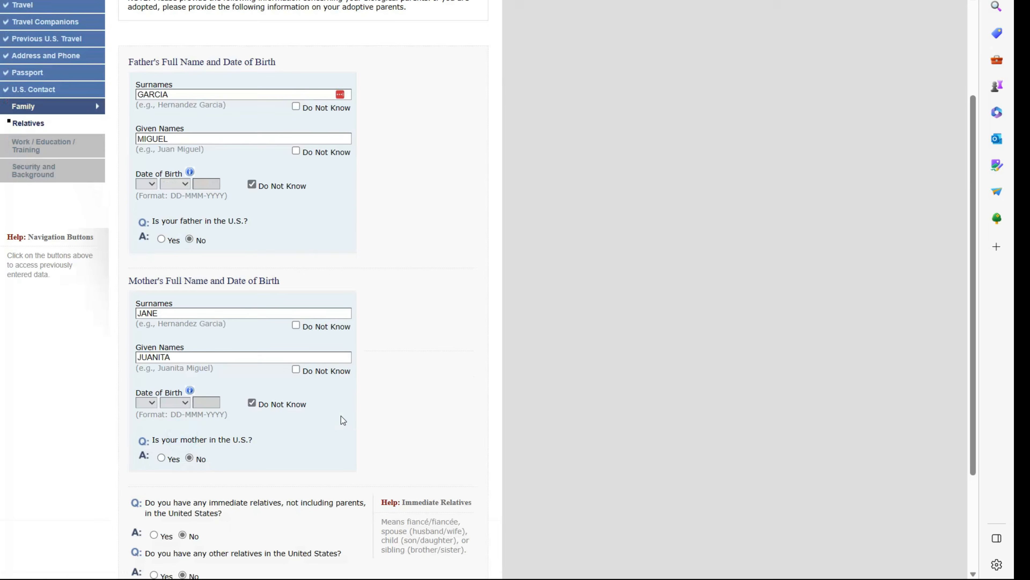
scroll(342, 420, "down", 3)
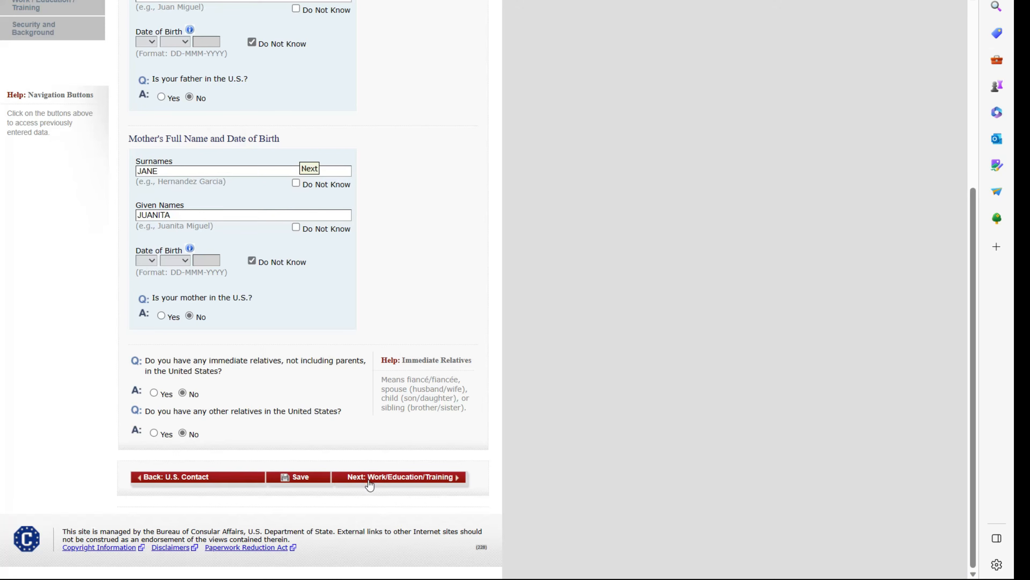
left_click(384, 476)
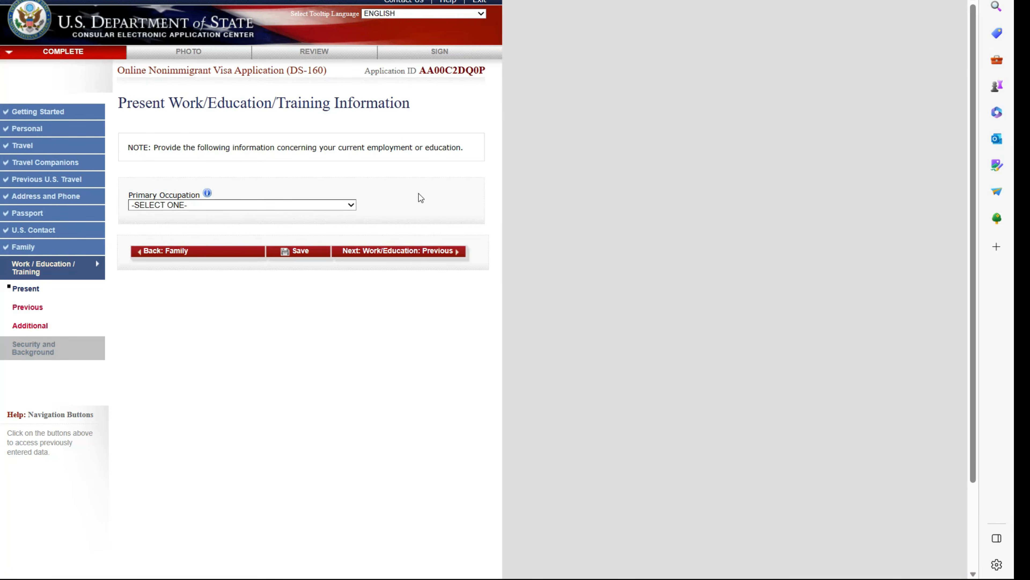
- Set the primary occupation to BUSINESS and mark the employer's postal code as not applicable
left_click(350, 204)
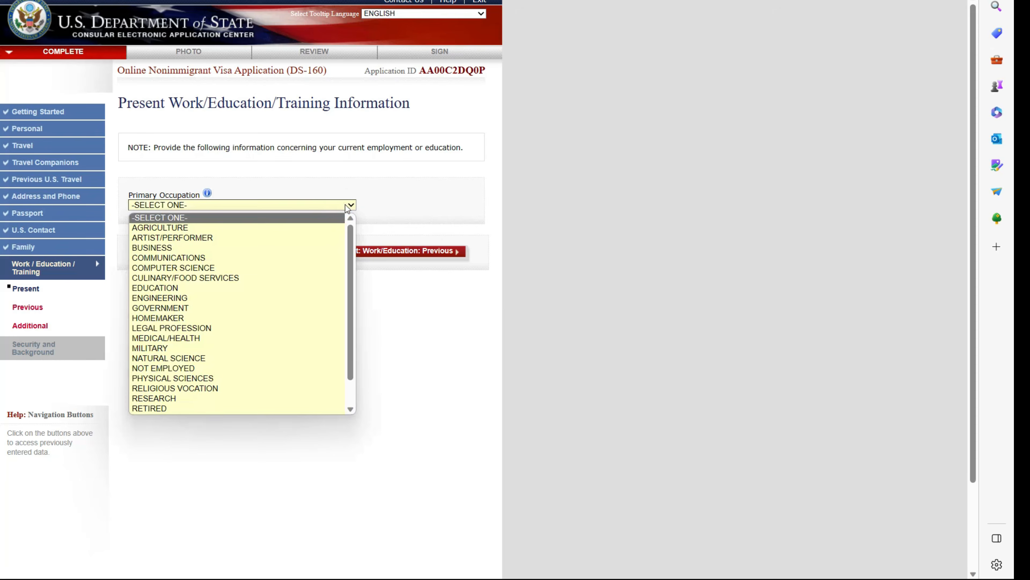
left_click(189, 247)
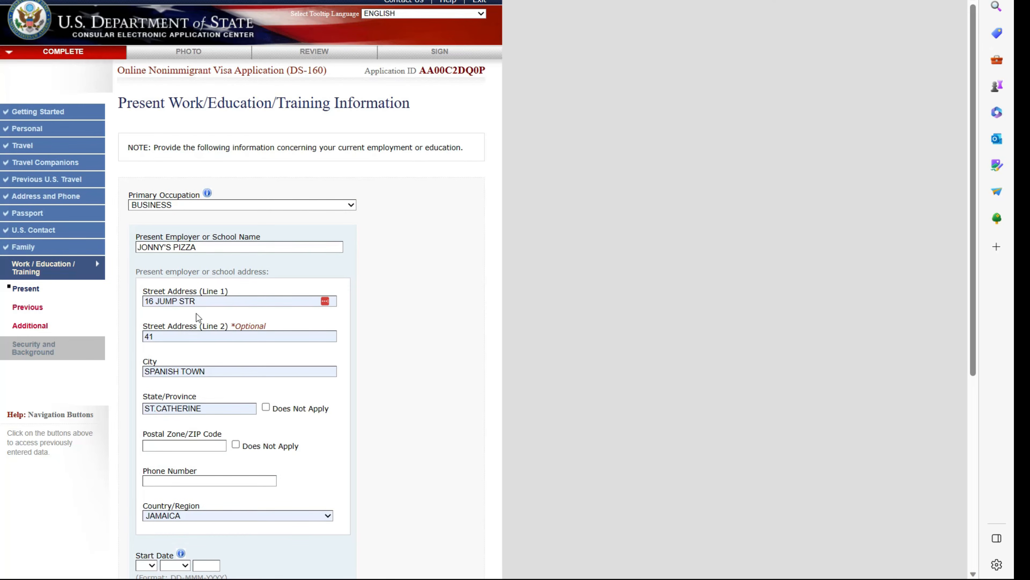
left_click(237, 446)
left_click(193, 480)
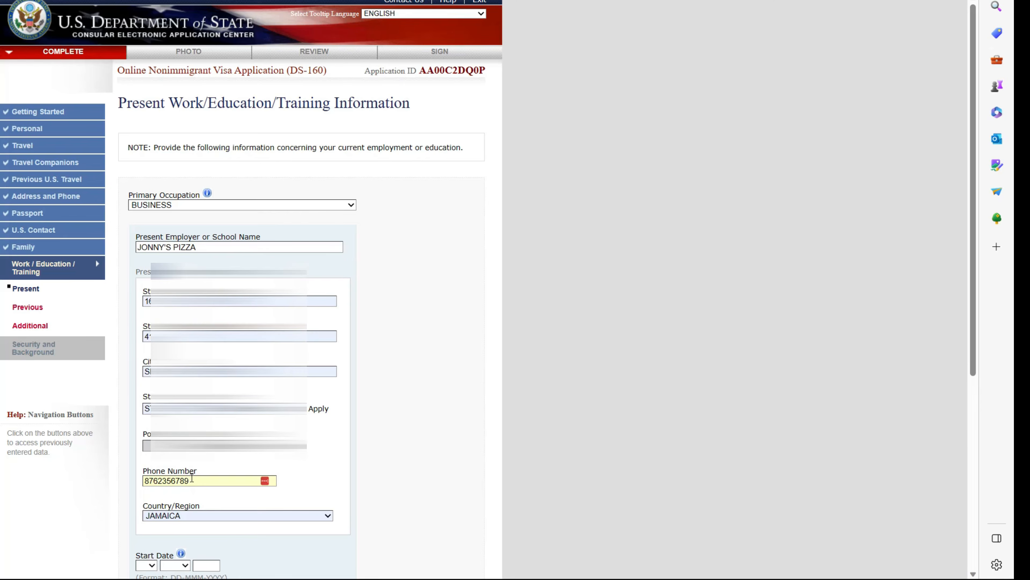
- Enter the employment start date as 01 JAN 2016
scroll(191, 477, "down", 2)
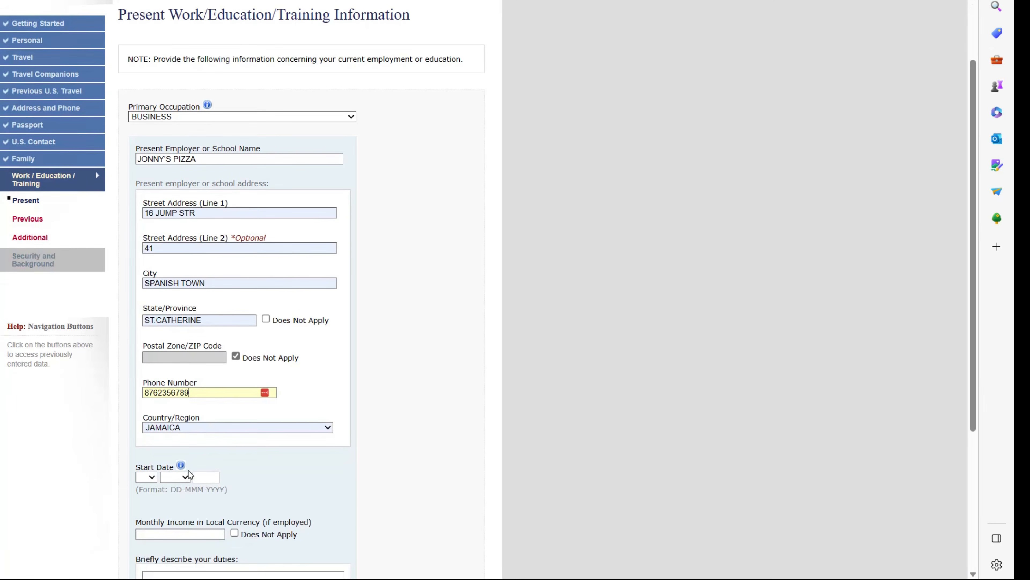
left_click(146, 476)
left_click(142, 285)
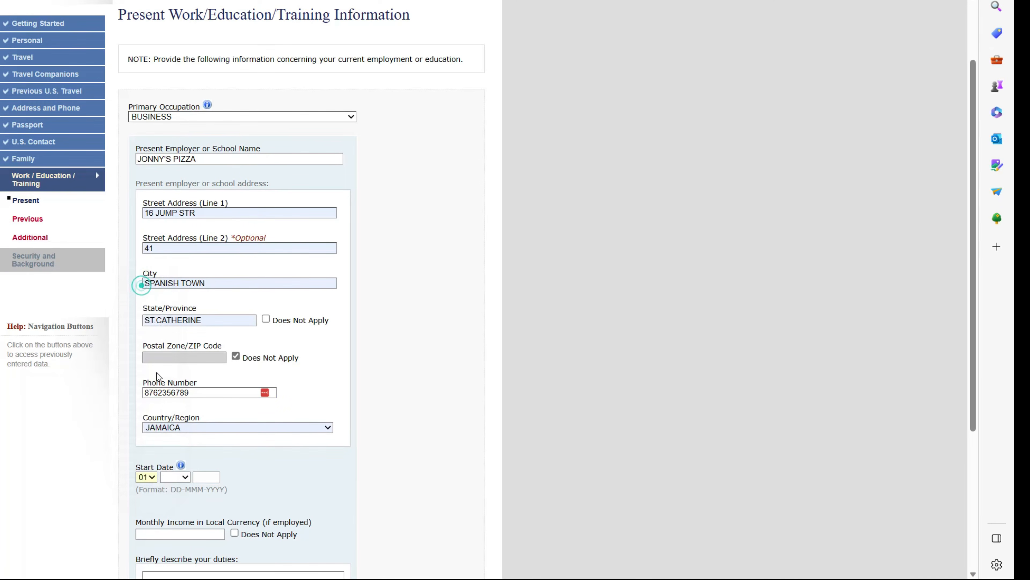
left_click(180, 476)
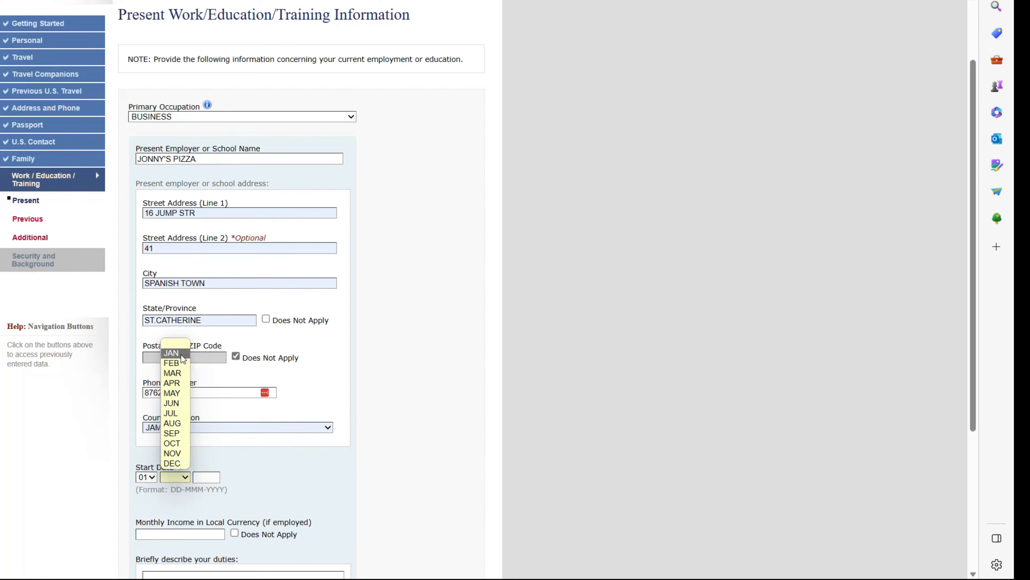
left_click(185, 353)
left_click(207, 475)
type("10")
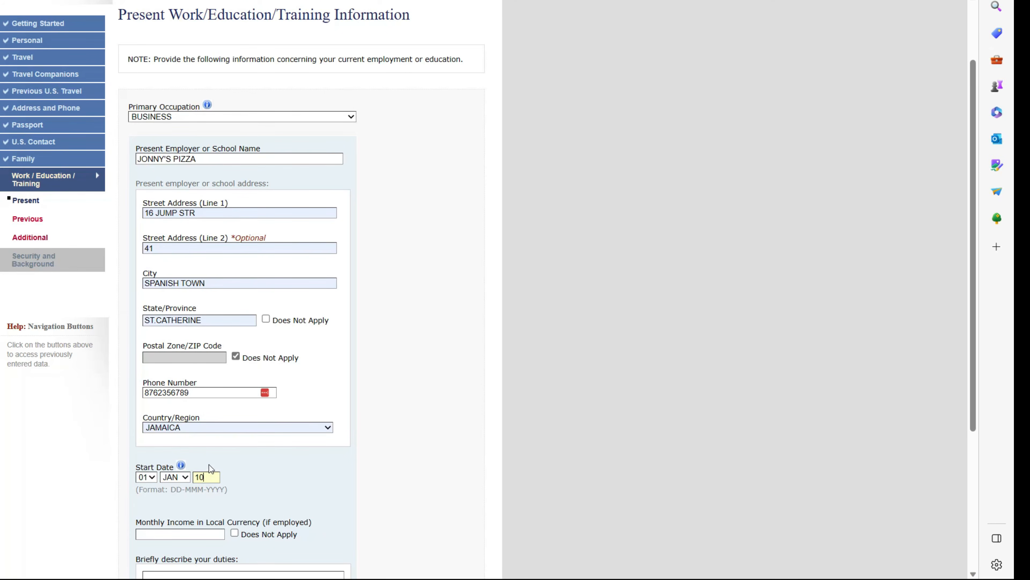
type("2016")
- Enter monthly income 200000 and duties BAKE PIZZA, then continue to Previous Work/Education
scroll(212, 467, "down", 2)
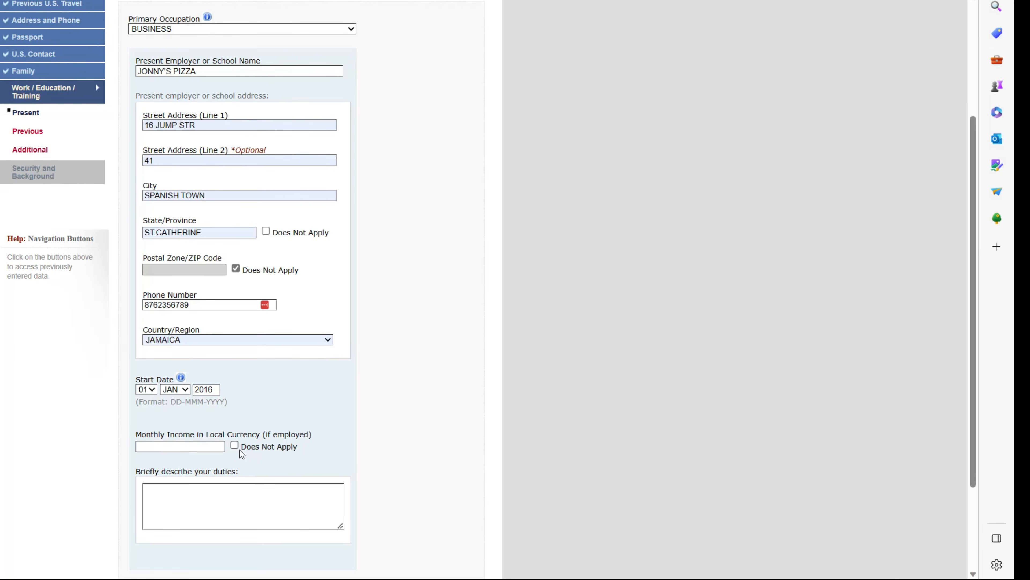
left_click(218, 448)
type("200000")
scroll(233, 495, "down", 1)
left_click(232, 494)
type("MAKE")
key("BackSpace")
key("BackSpace")
key("BackSpace")
key("BackSpace")
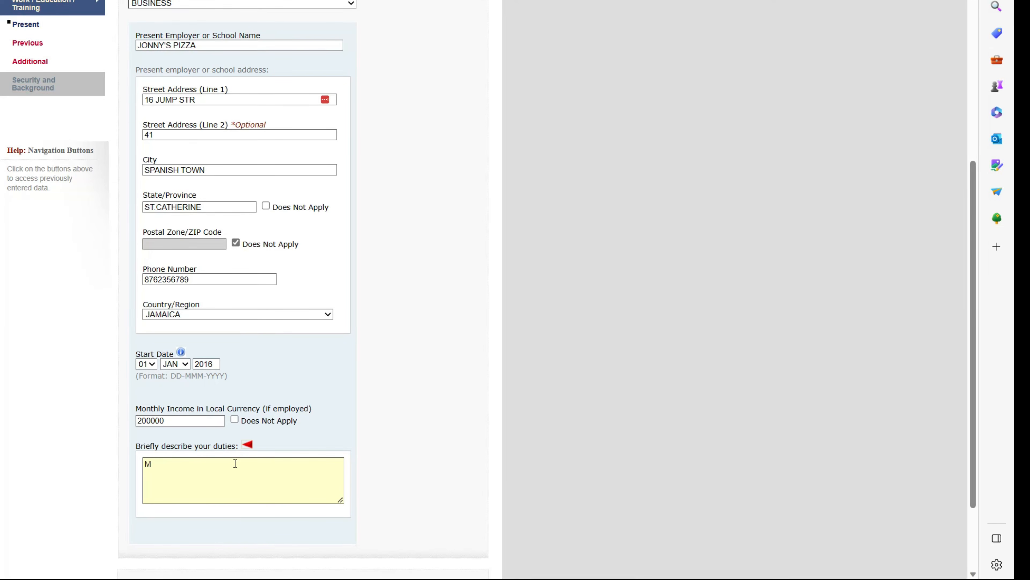
type("BAKE PIZZA")
scroll(305, 467, "down", 3)
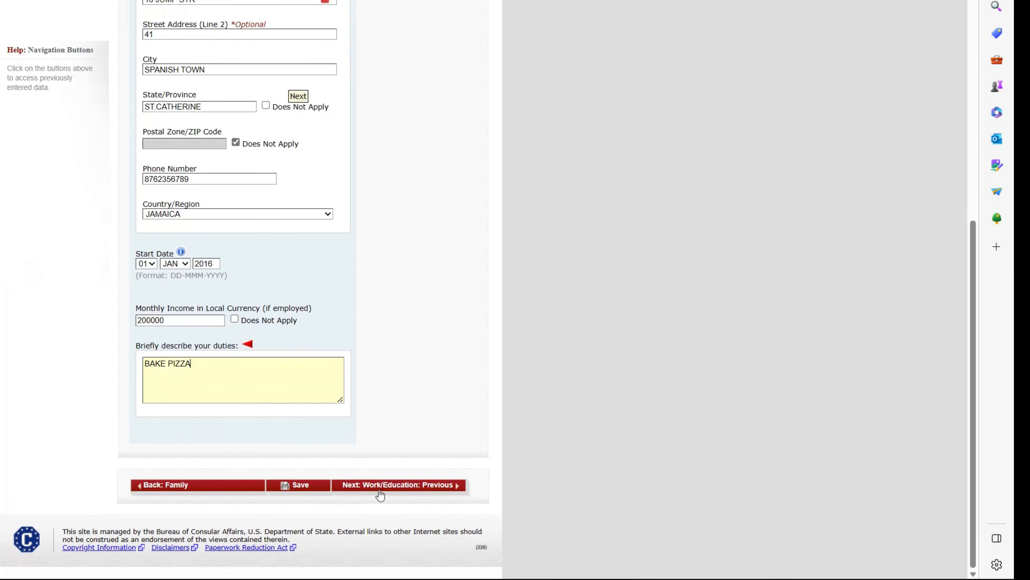
left_click(390, 485)
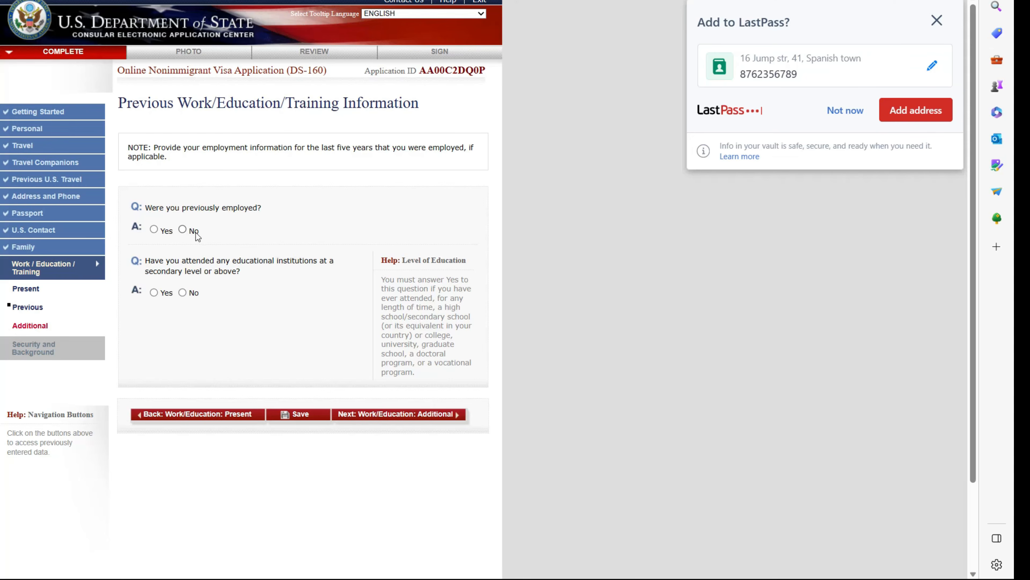
- Answer No to prior employment and, correcting an initial Yes, No to secondary education, then continue
left_click(182, 229)
left_click(159, 292)
left_click(159, 293)
scroll(202, 315, "down", 5)
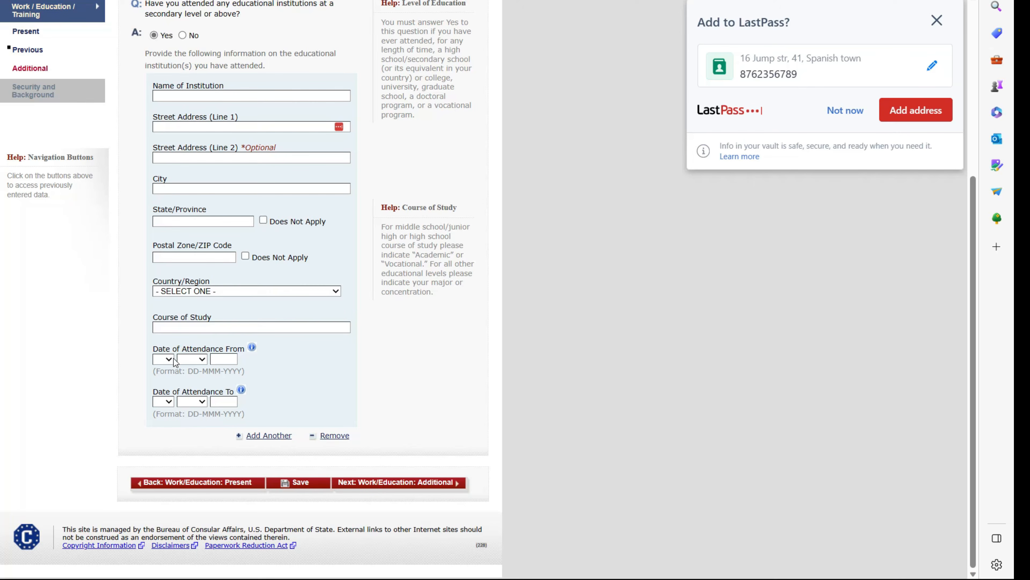
scroll(202, 389, "up", 4)
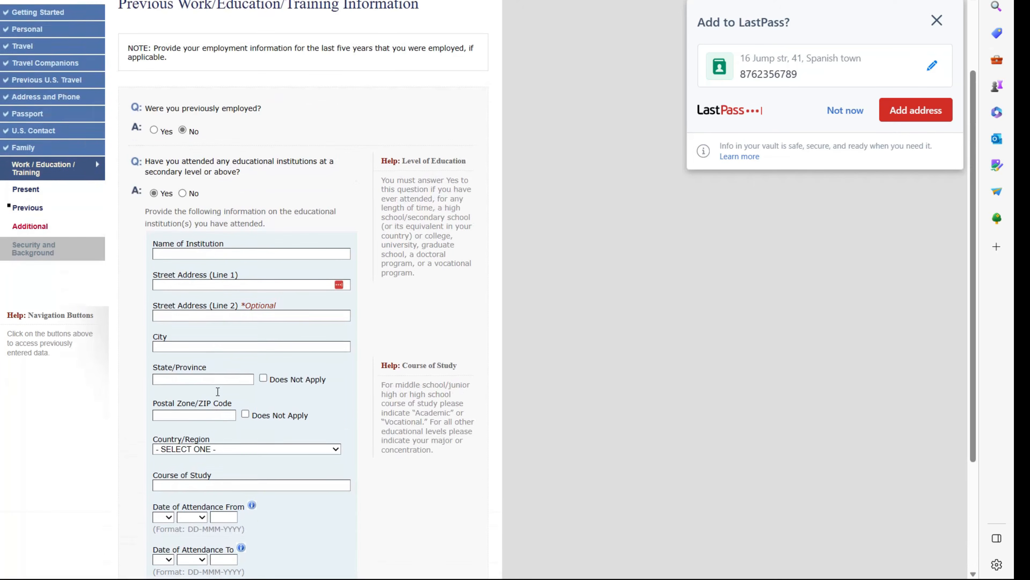
left_click(182, 210)
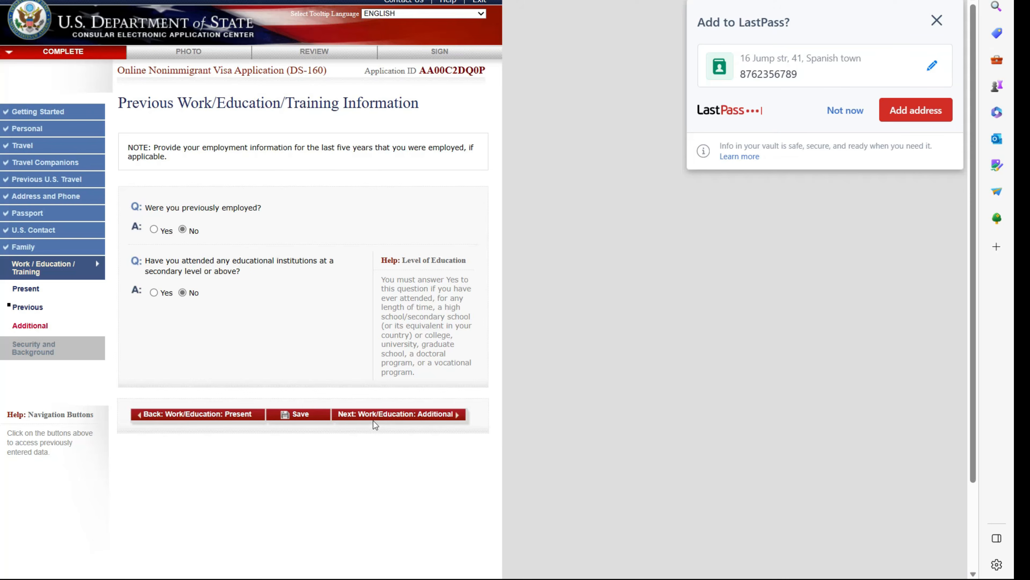
left_click(385, 415)
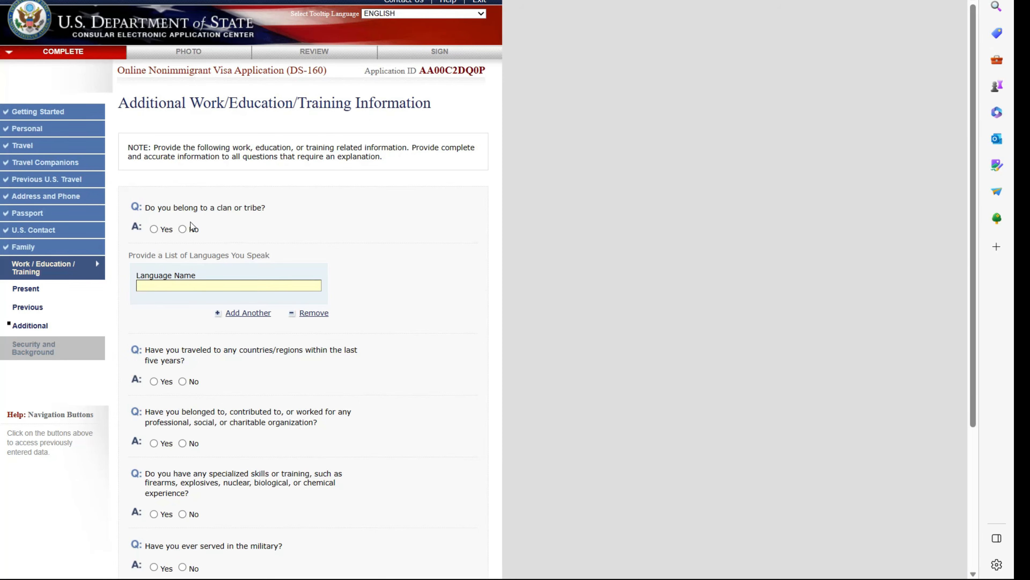
- Answer No to clan or tribe membership and list ENGLISH as a spoken language
left_click(182, 230)
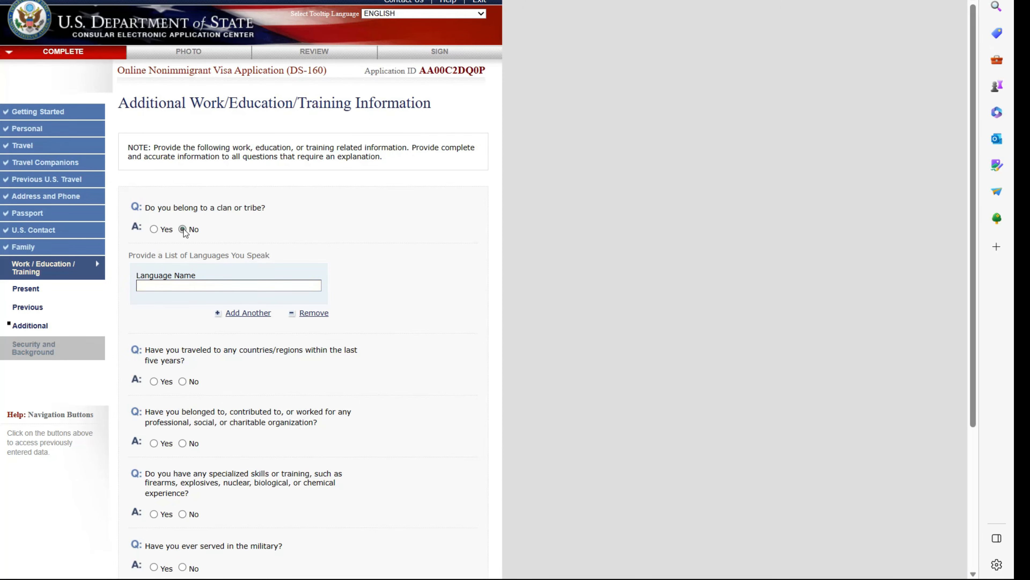
left_click(203, 283)
type("ENGLISH")
- Answer No to travel, organizations, weapons skills, military service and paramilitary involvement, then continue
left_click(187, 383)
left_click(183, 444)
left_click(182, 513)
scroll(190, 507, "down", 4)
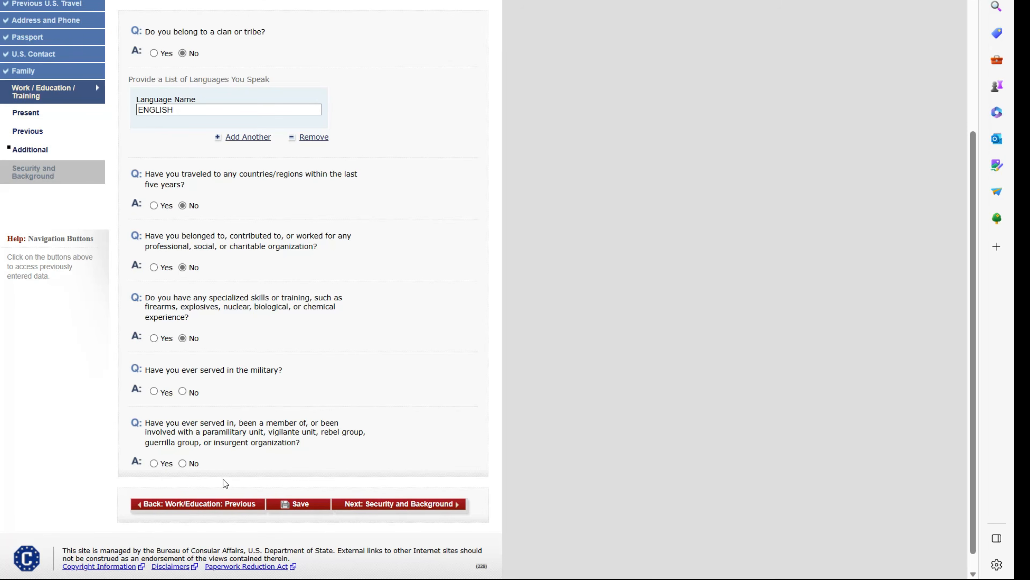
left_click(182, 391)
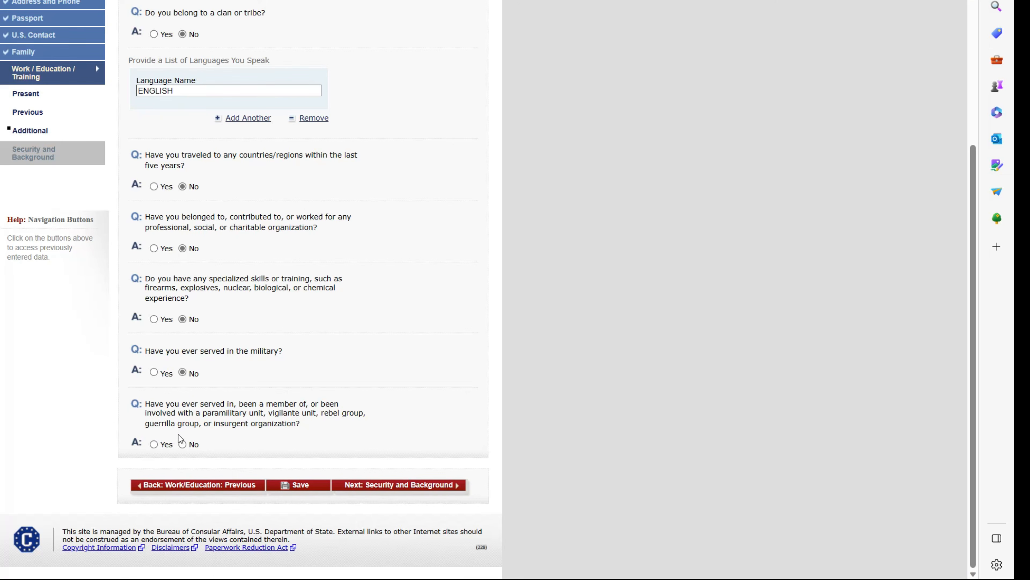
left_click(182, 443)
left_click(369, 487)
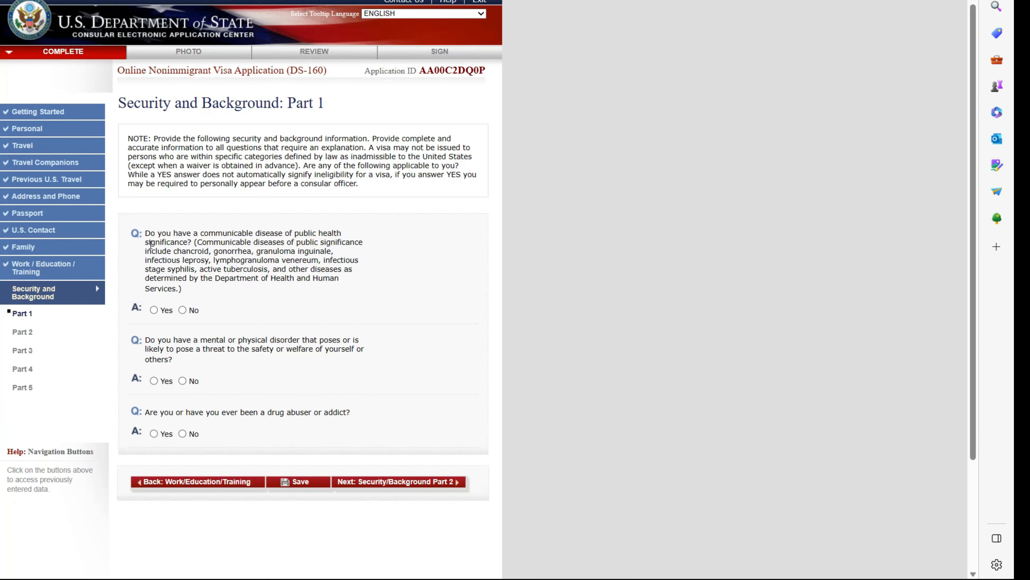
- Answer No to the Part 1 communicable disease, disorder and drug abuse questions
left_click(183, 310)
left_click(182, 380)
left_click(183, 433)
left_click(412, 482)
- Answer No to all Part 2 questions on arrests, drugs, prostitution, money laundering and trafficking
left_click(182, 274)
left_click(182, 336)
left_click(183, 415)
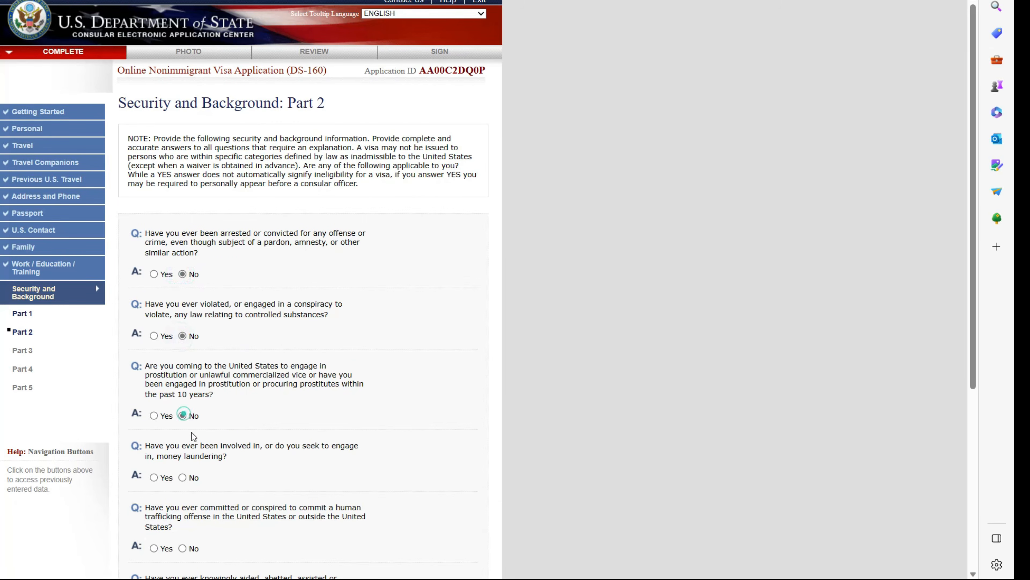
left_click(188, 477)
scroll(185, 472, "down", 2)
left_click(182, 460)
scroll(184, 464, "down", 2)
left_click(183, 451)
scroll(211, 454, "down", 2)
left_click(182, 453)
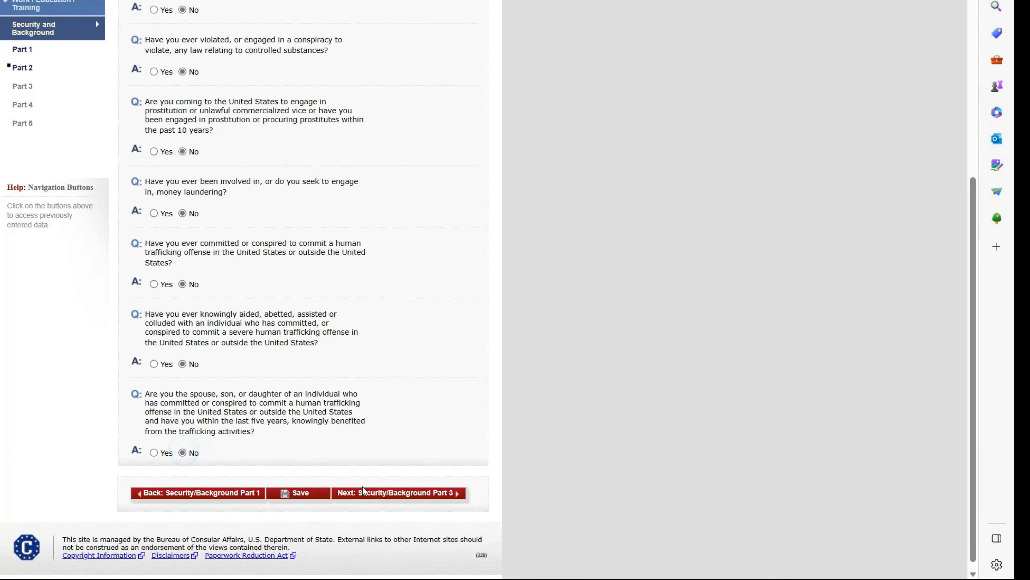
left_click(398, 493)
- Answer No to both Part 3 questions and the Part 4 visa fraud and deportation questions
left_click(182, 274)
left_click(181, 343)
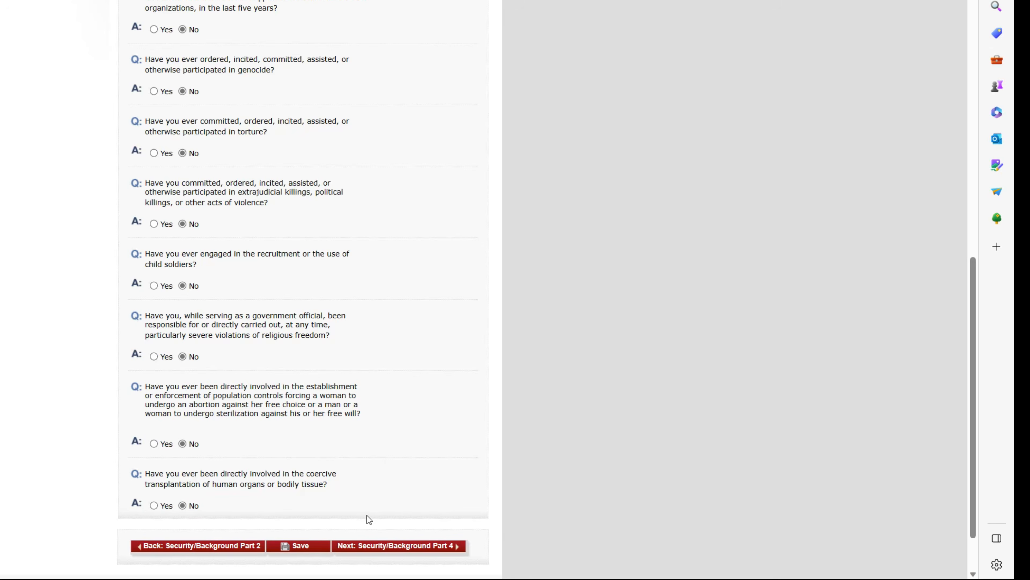
left_click(390, 546)
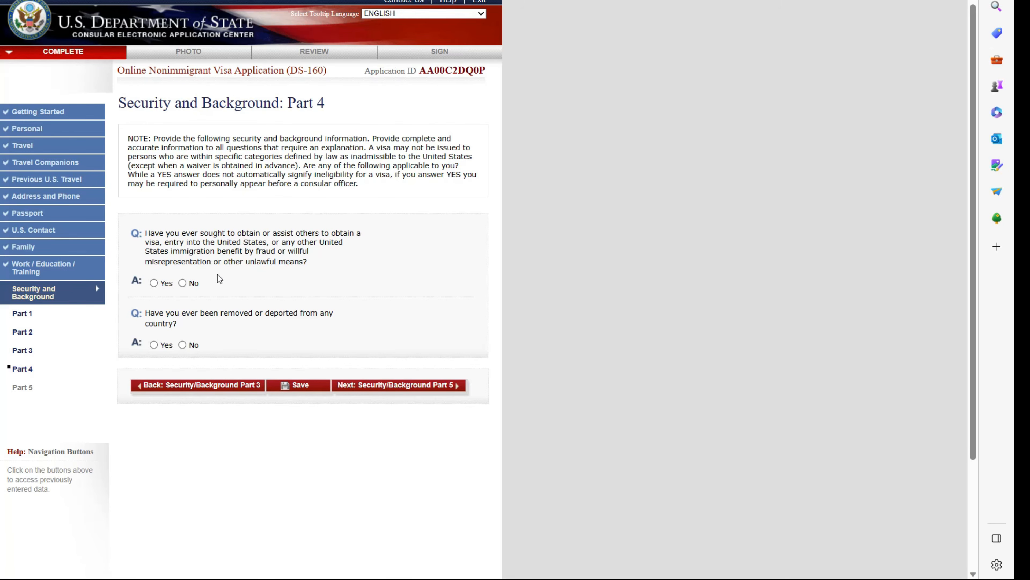
left_click(183, 283)
left_click(182, 345)
left_click(385, 386)
- Answer No to the Part 5 child custody, illegal voting and tax-renunciation questions, then go to Photo
left_click(183, 274)
left_click(182, 336)
left_click(183, 397)
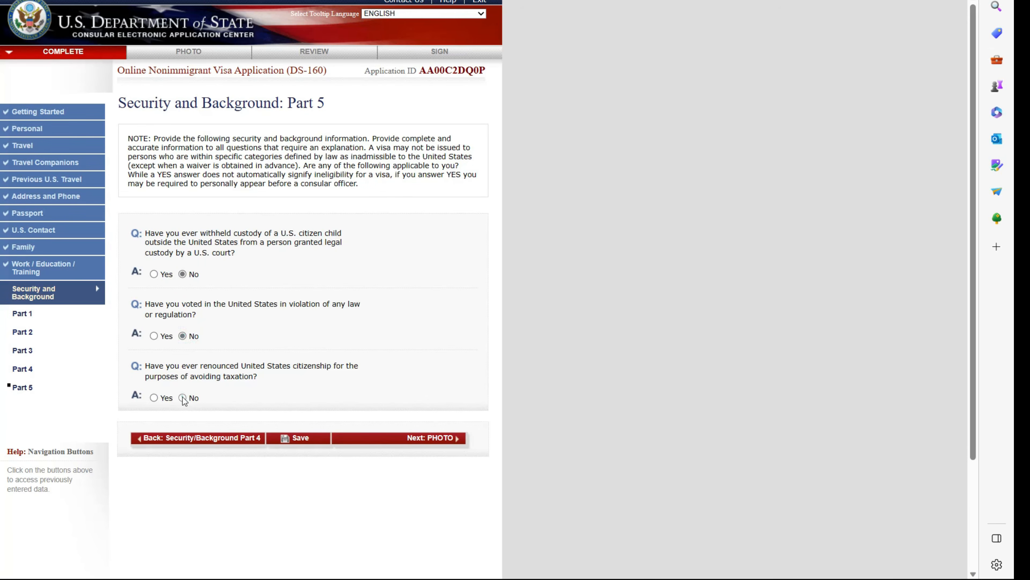
left_click(416, 438)
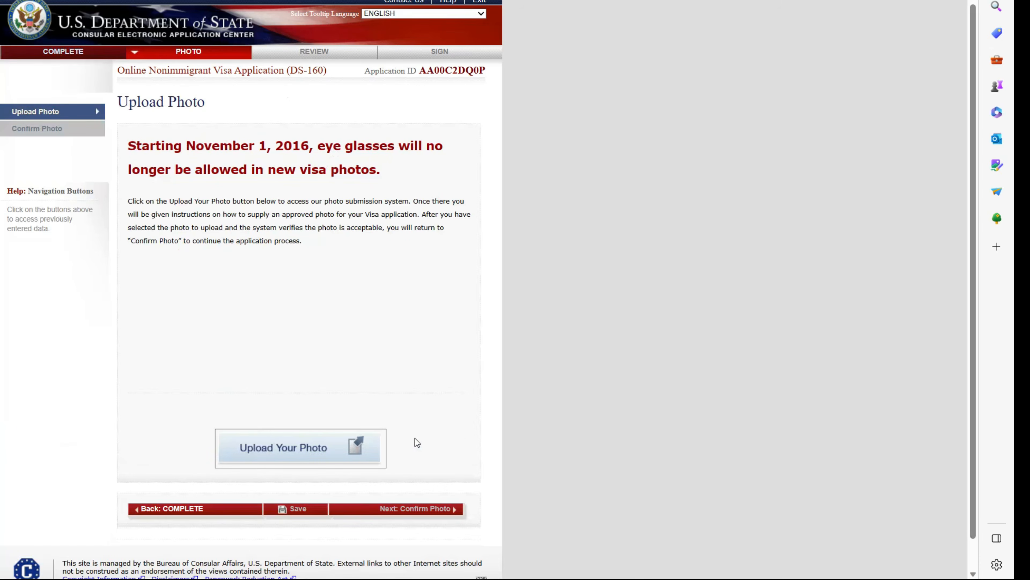
- Go to the photo submission page and start choosing a photo file
left_click(300, 448)
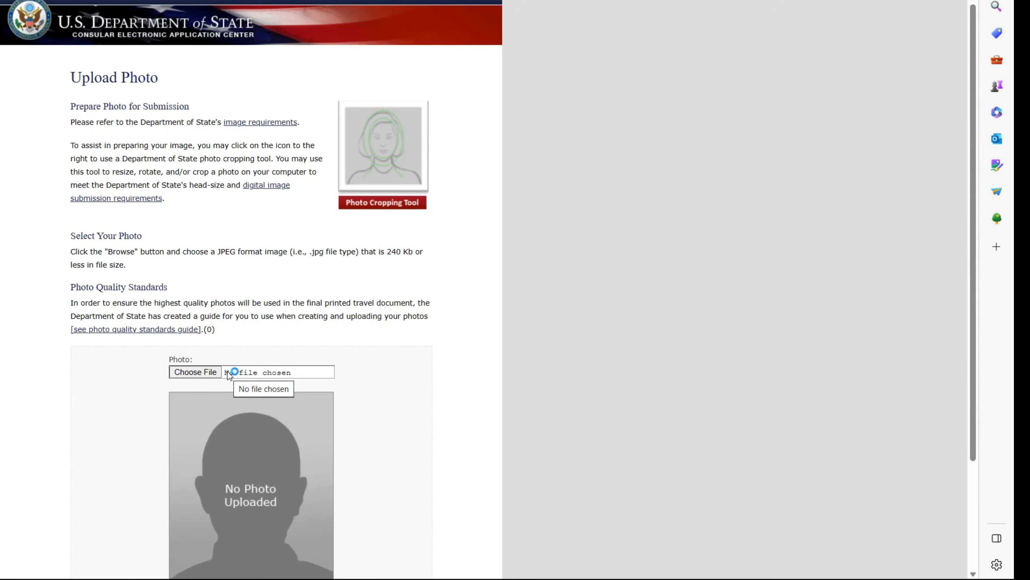
left_click(227, 372)
- Search Bing images for a sample passport photo and save it to the computer
key("ctrl+t")
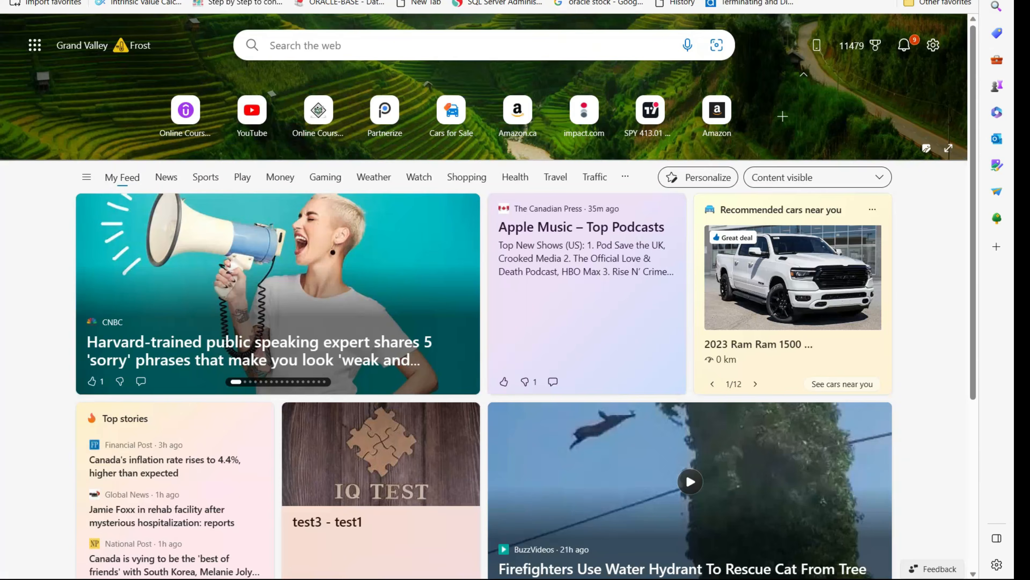
type("sam")
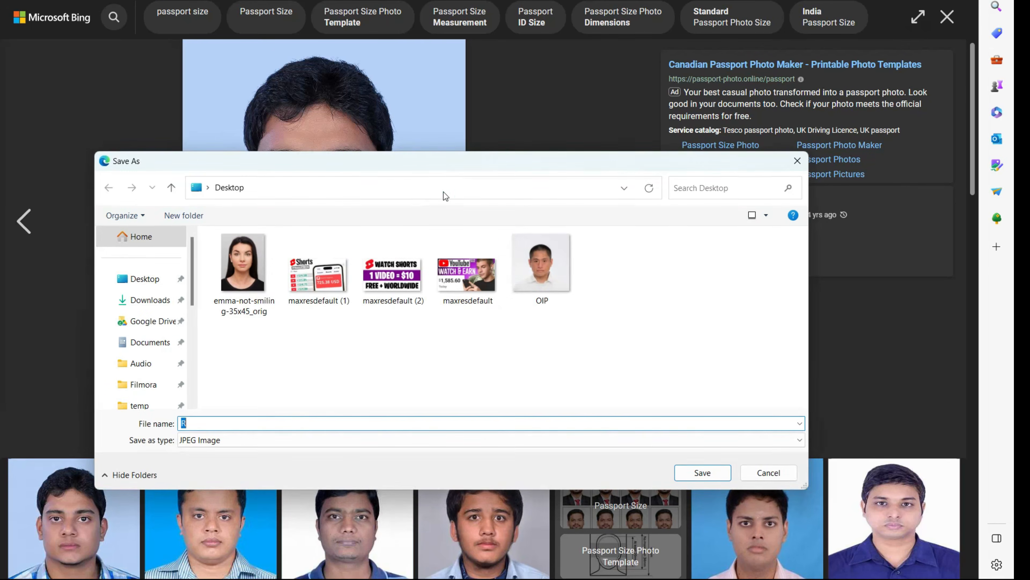
left_click(692, 472)
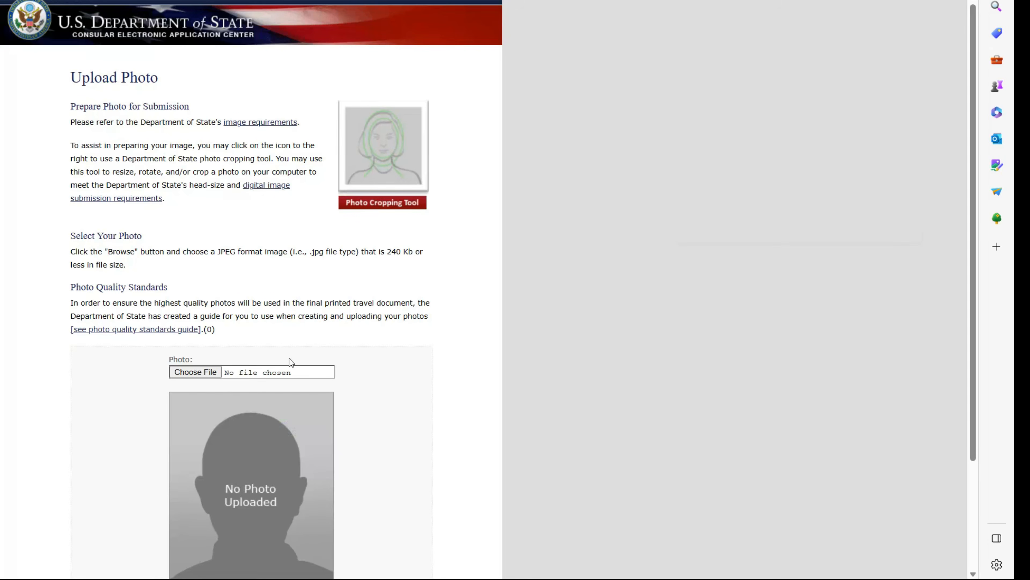
- Select R.jpg from the Desktop and submit it for the quality check, which rejects it
left_click(204, 373)
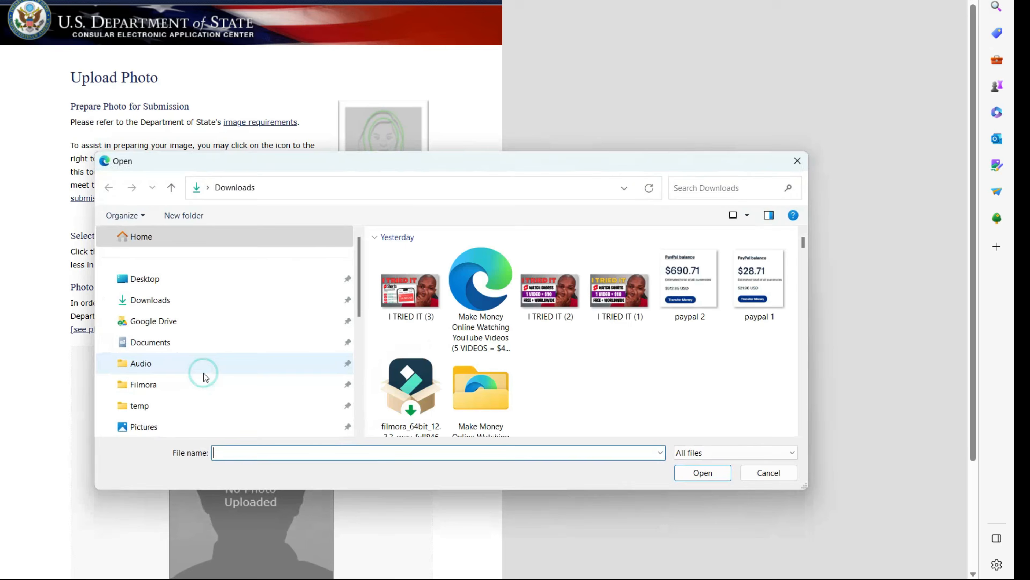
left_click(142, 280)
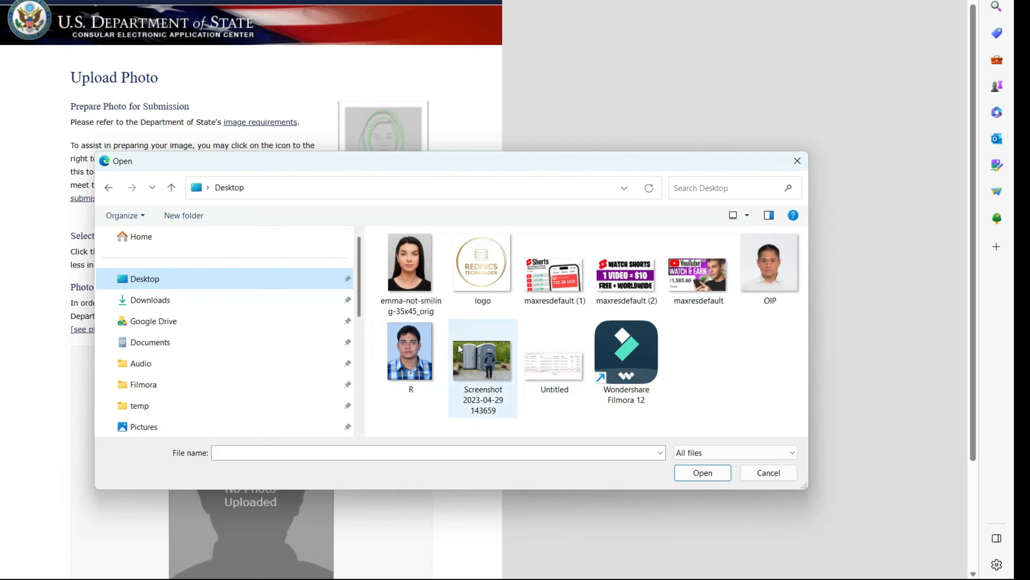
left_click(410, 347)
left_click(702, 472)
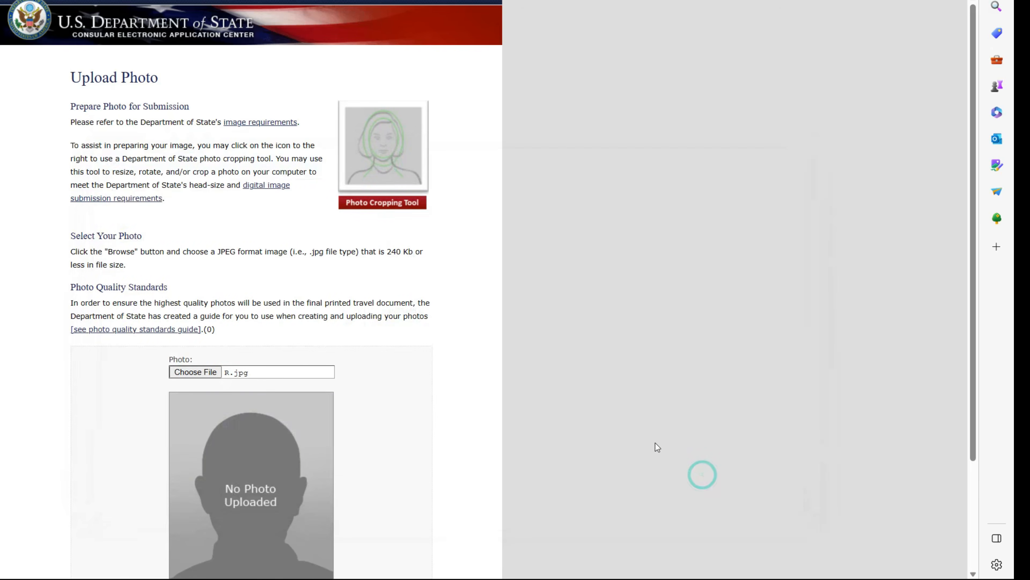
scroll(420, 414, "down", 3)
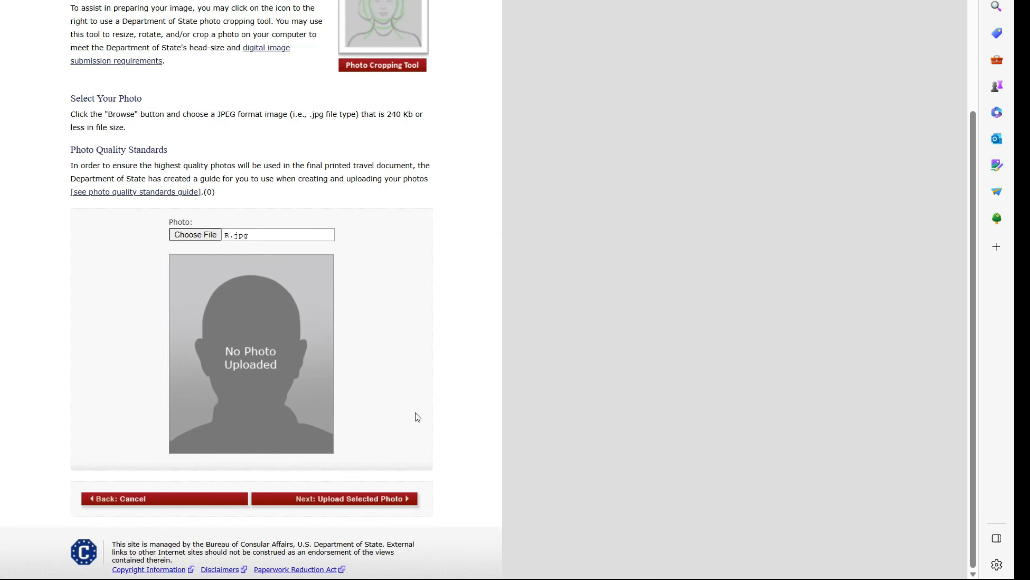
left_click(348, 505)
left_click(353, 505)
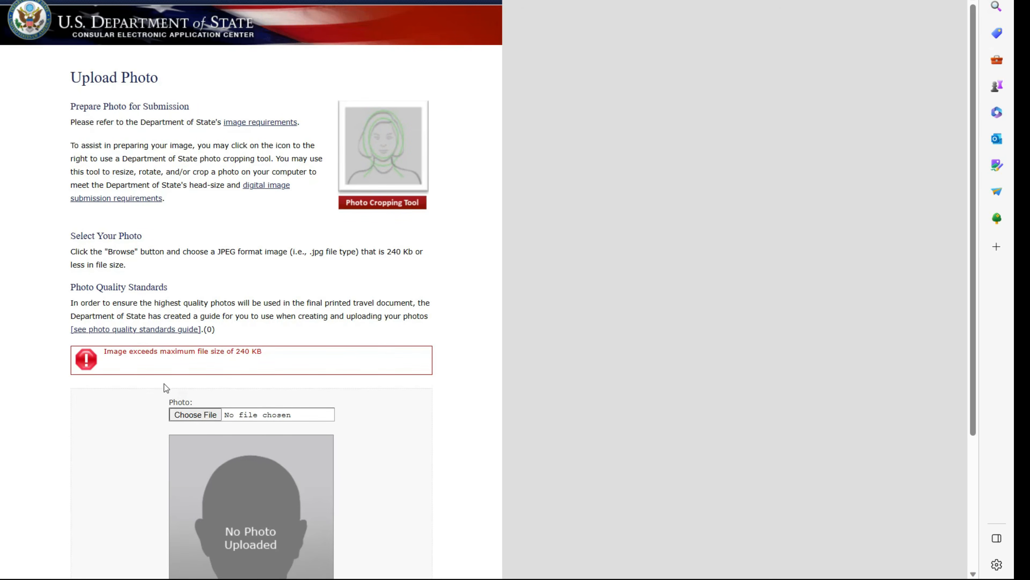
- Upload emma-not-smiling-35x45_orig.jpg instead and continue with the accepted photo
left_click(199, 415)
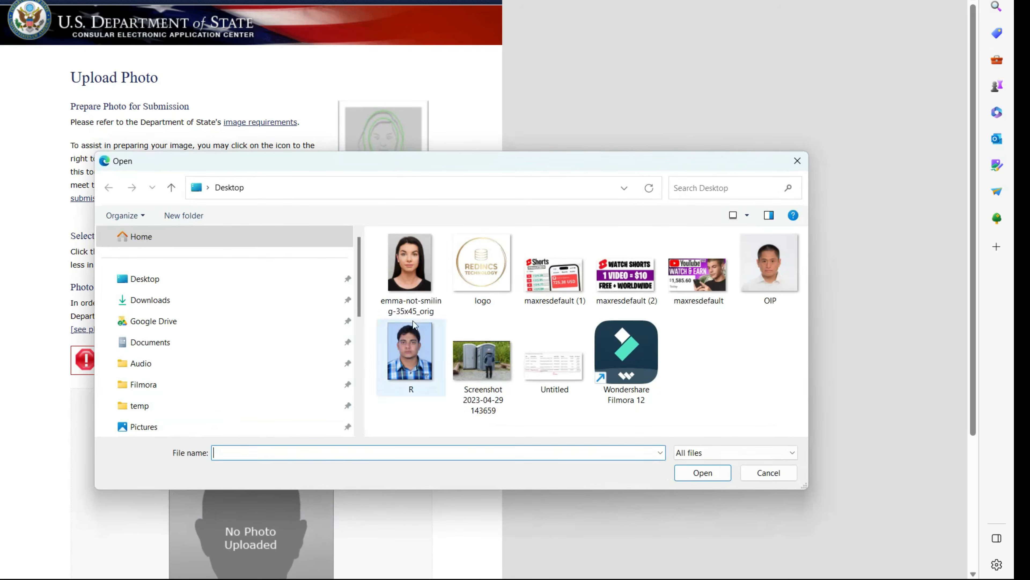
left_click(408, 283)
left_click(699, 472)
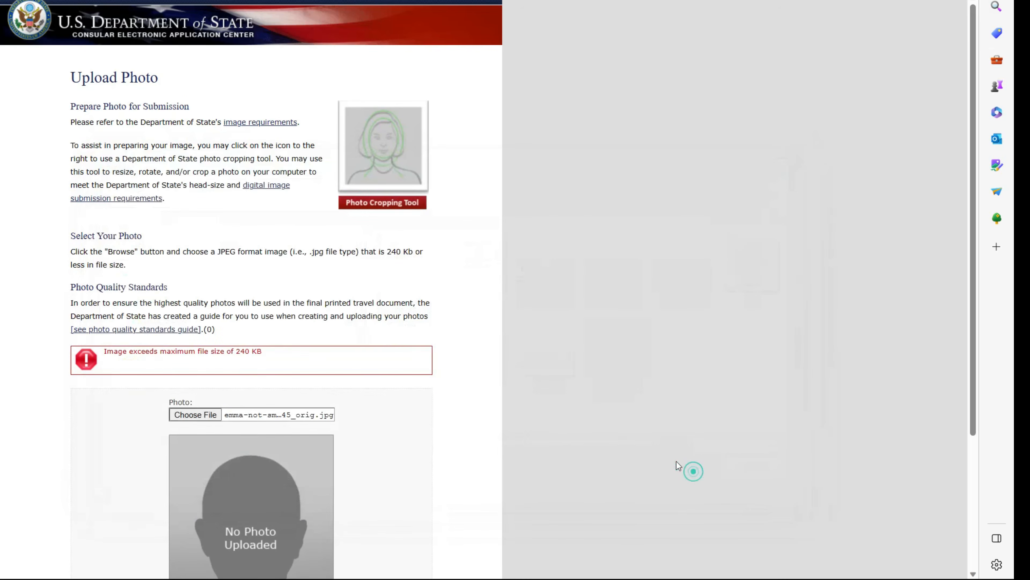
scroll(373, 500, "down", 4)
left_click(358, 495)
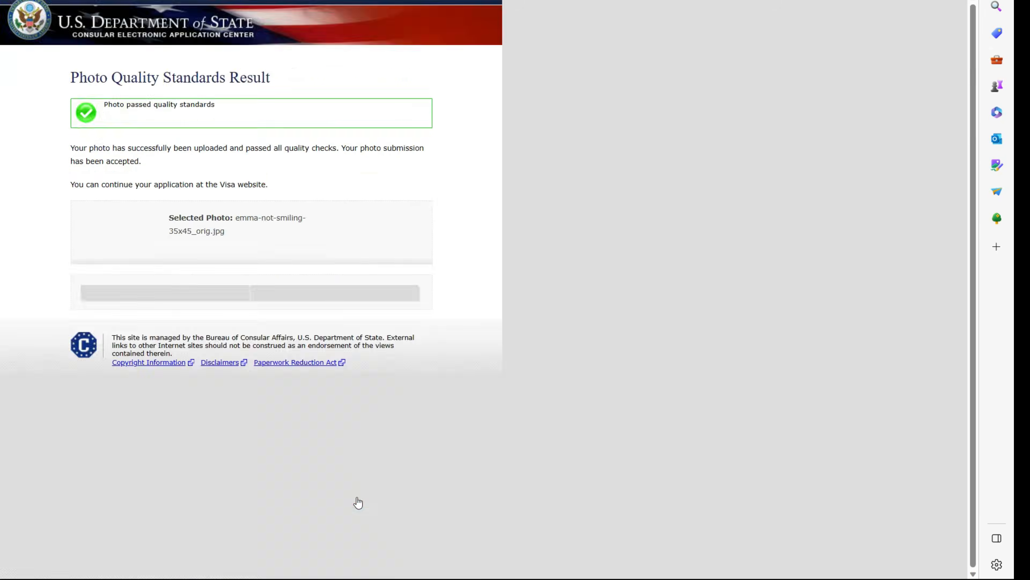
scroll(361, 473, "down", 2)
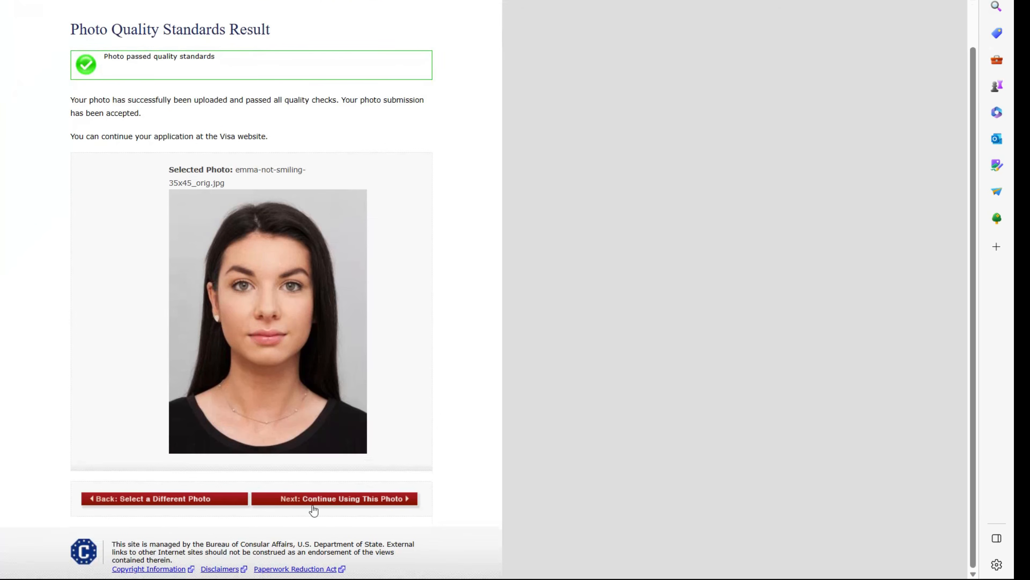
left_click(321, 500)
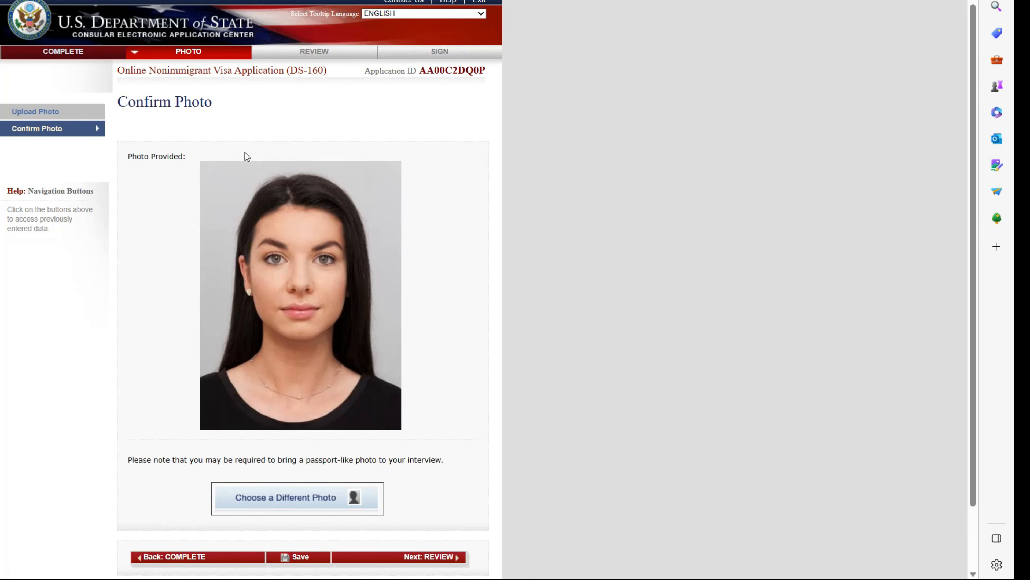
- Open the application review, save progress, and continue reviewing
scroll(365, 225, "down", 3)
left_click(438, 486)
scroll(314, 241, "down", 10)
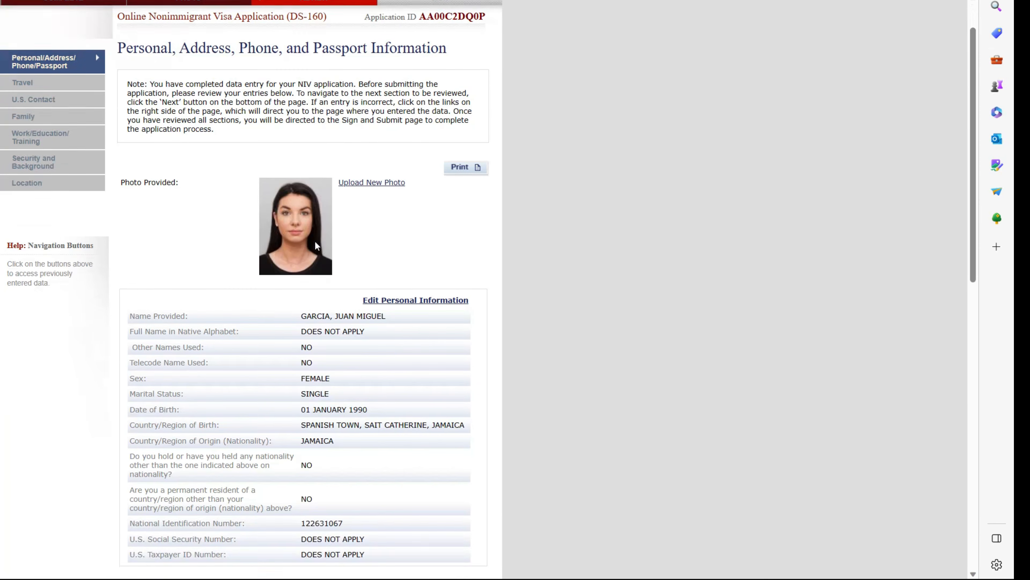
scroll(315, 242, "down", 9)
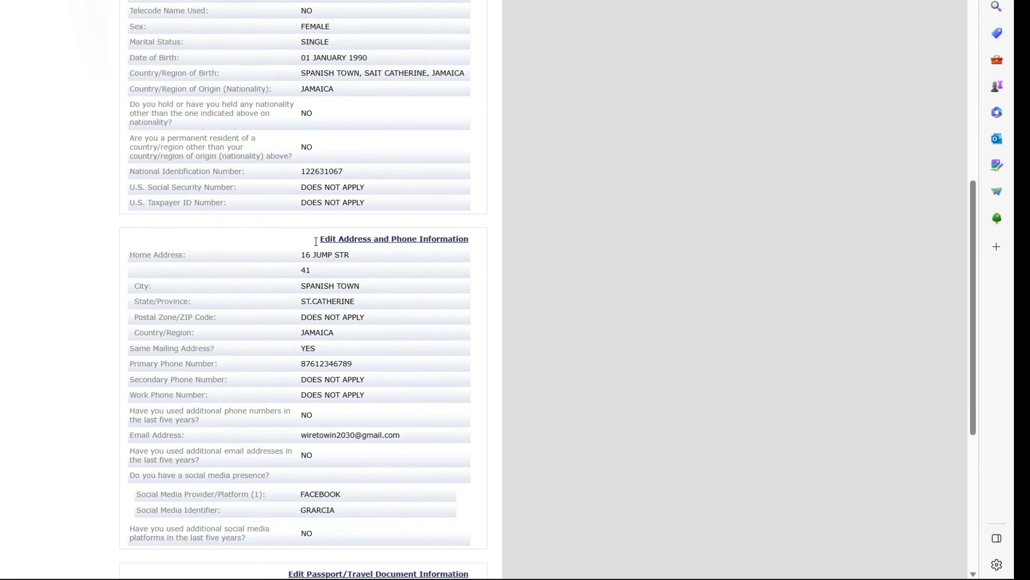
scroll(314, 241, "down", 3)
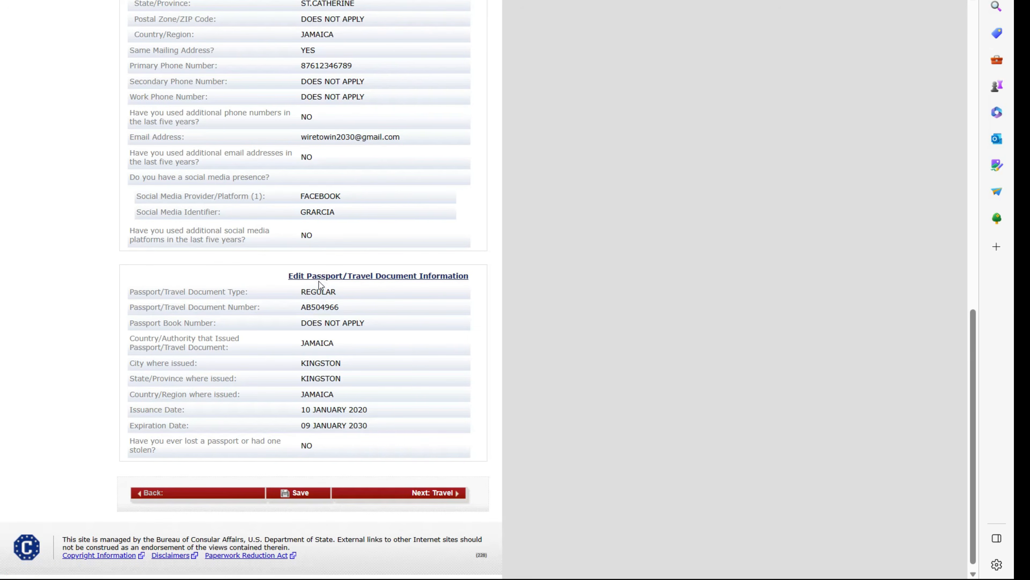
left_click(298, 493)
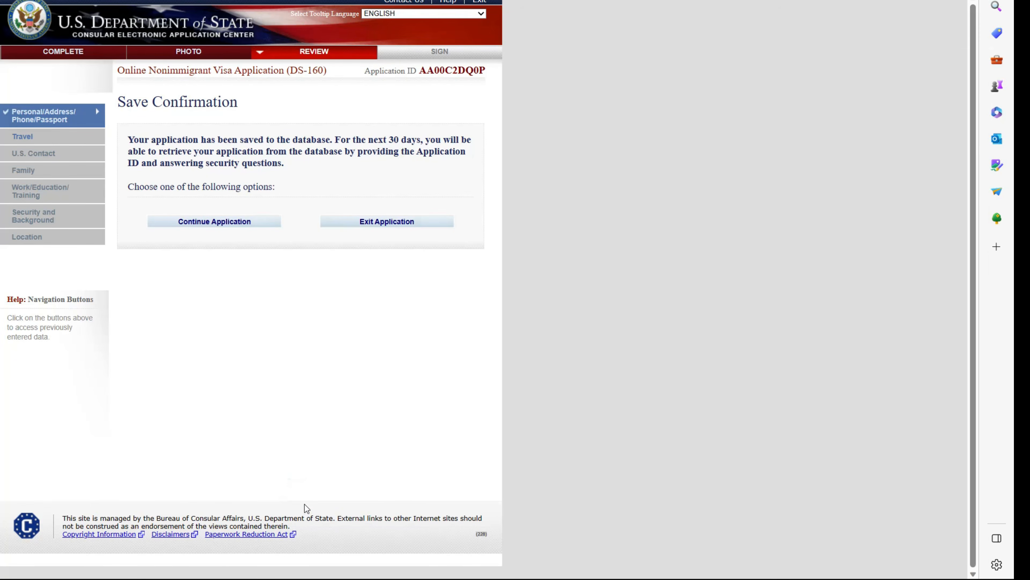
left_click(194, 221)
- Step through Travel, U.S. Contact, Family and Work/Education reviews to Security and Background, then print it
scroll(314, 320, "down", 15)
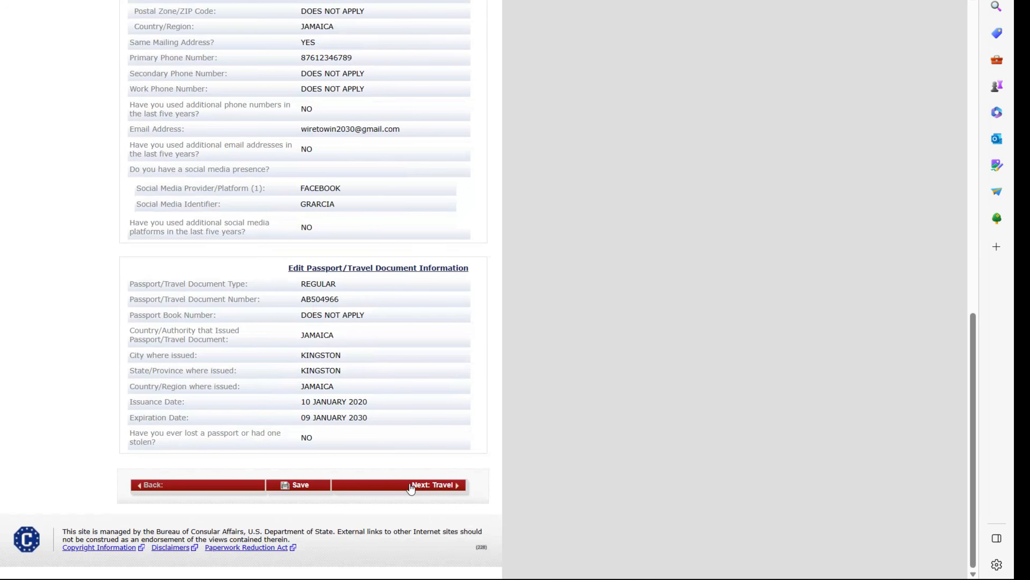
left_click(417, 489)
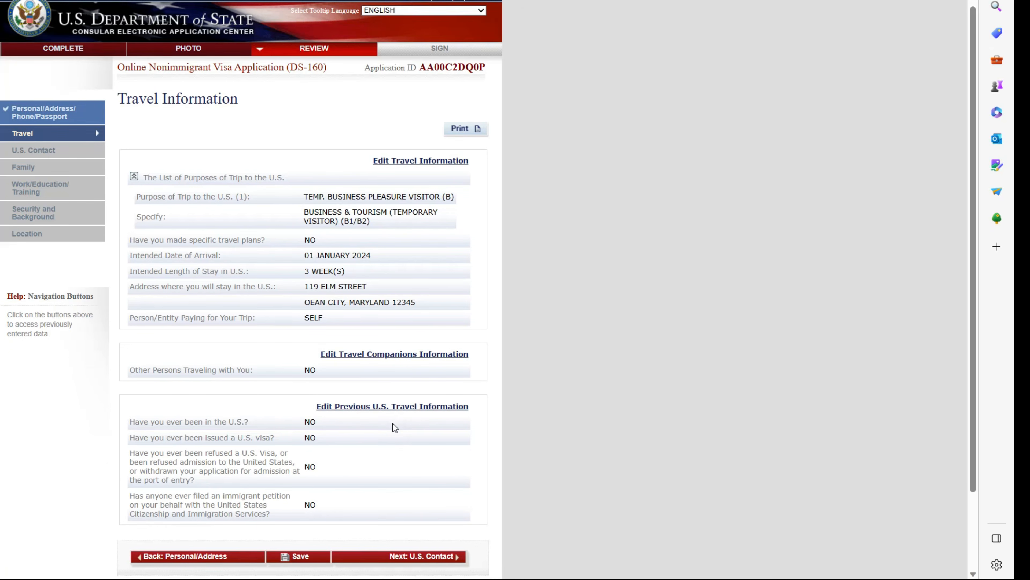
scroll(392, 424, "down", 3)
left_click(420, 464)
left_click(432, 316)
left_click(403, 380)
scroll(404, 383, "down", 5)
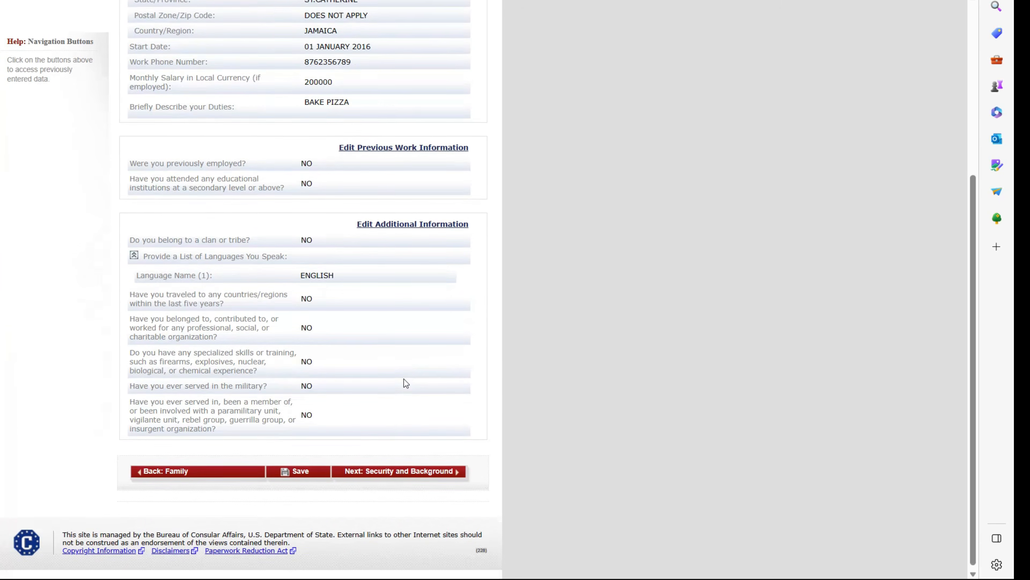
left_click(437, 468)
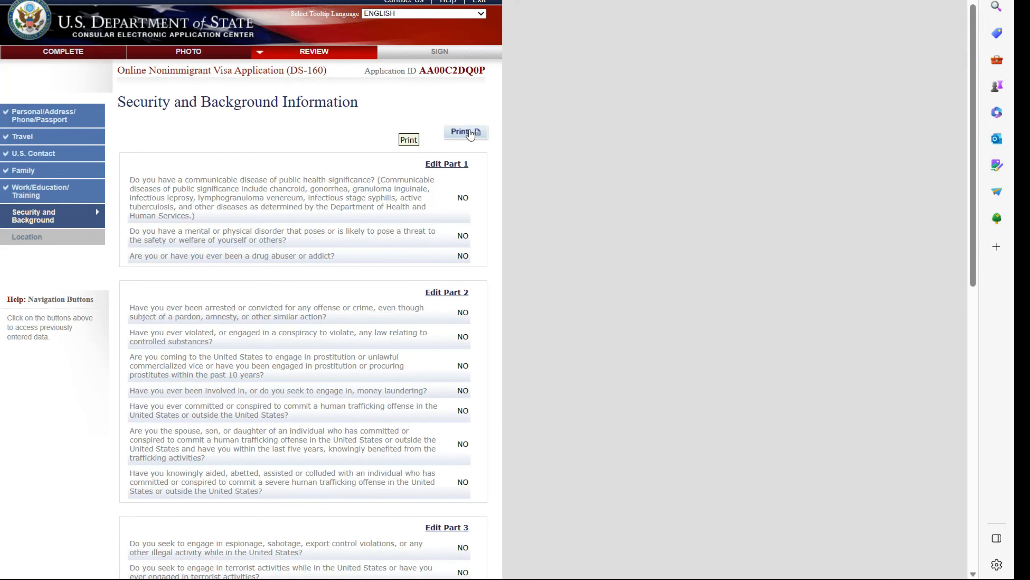
left_click(471, 133)
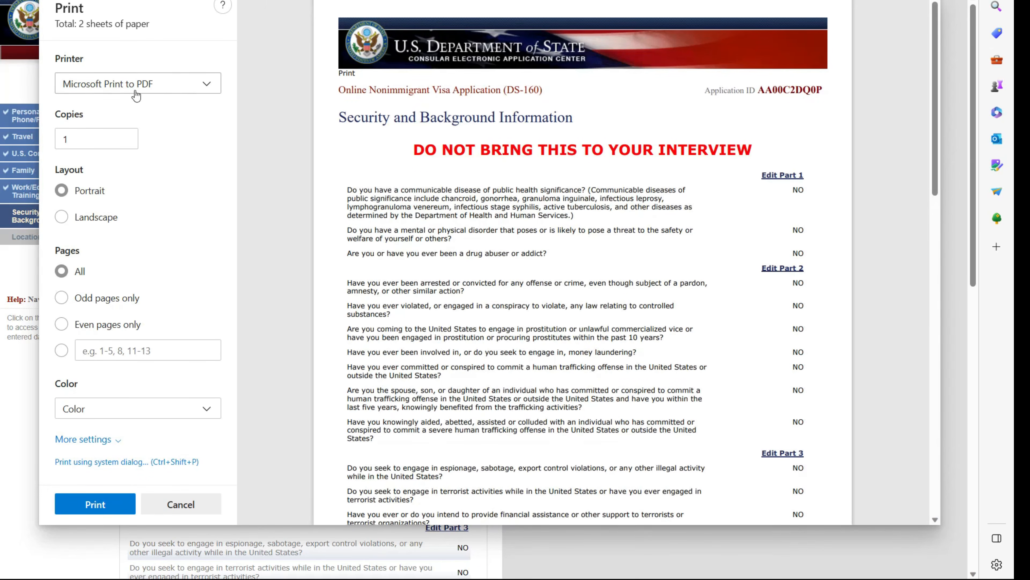
- Cancel the print preview without printing and pass the Location review to Sign and Submit
scroll(500, 259, "down", 15)
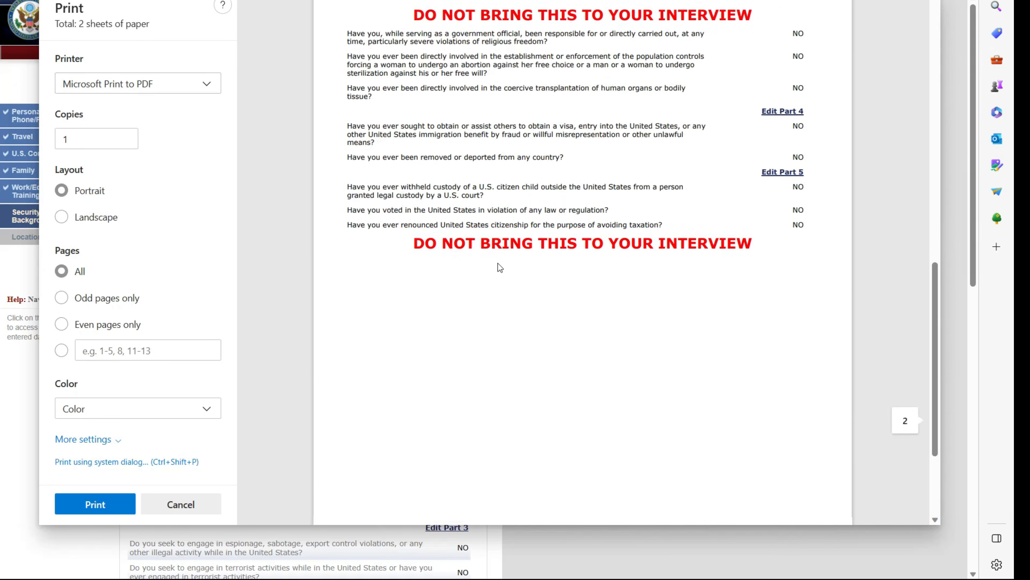
scroll(500, 258, "up", 15)
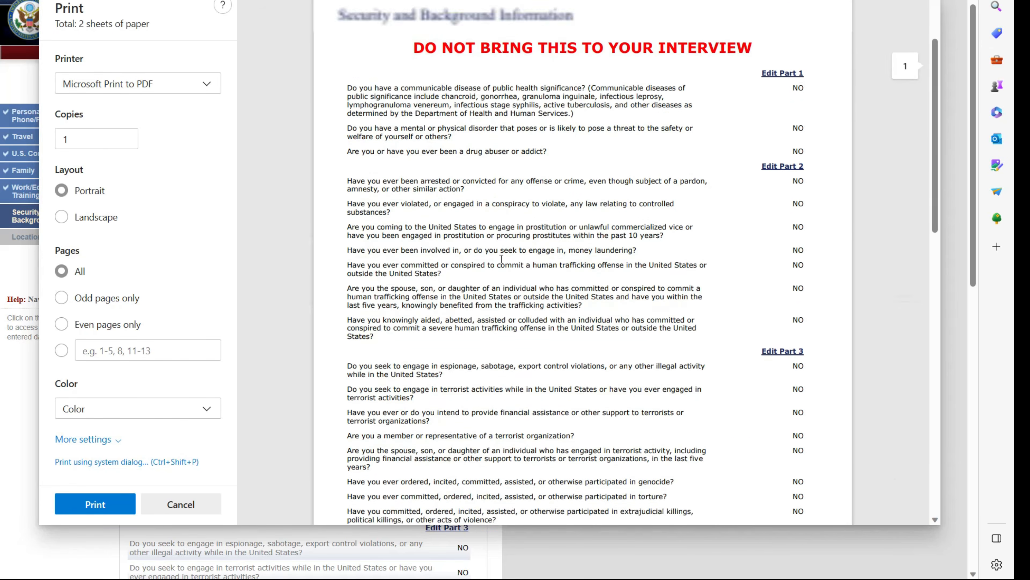
scroll(502, 254, "up", 2)
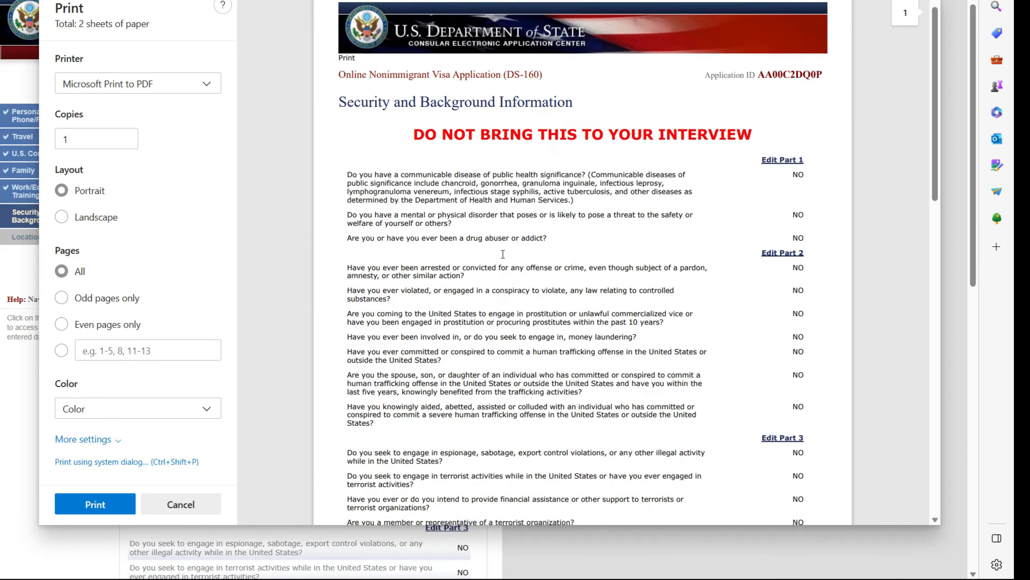
left_click(176, 504)
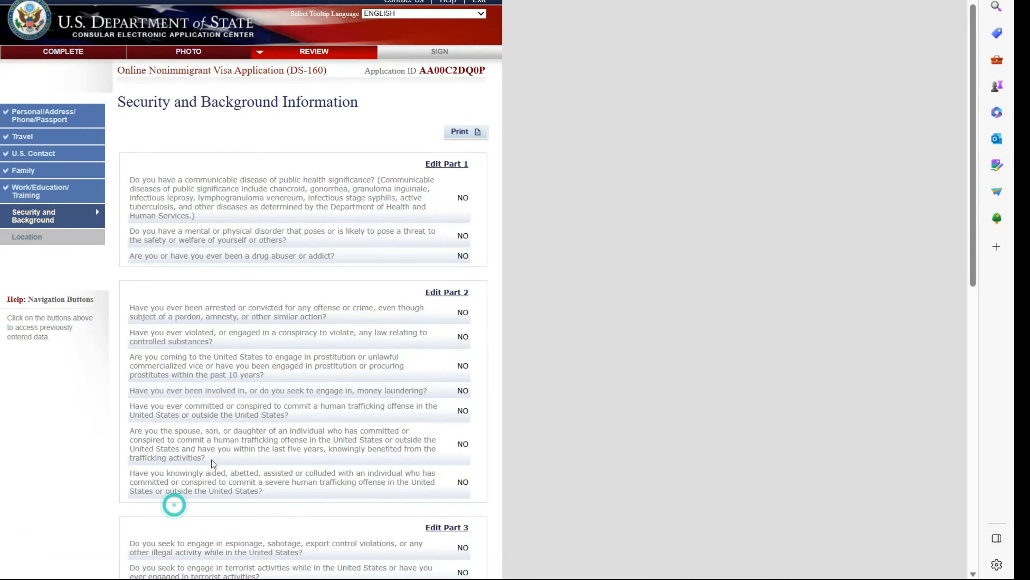
scroll(430, 467, "down", 15)
left_click(431, 468)
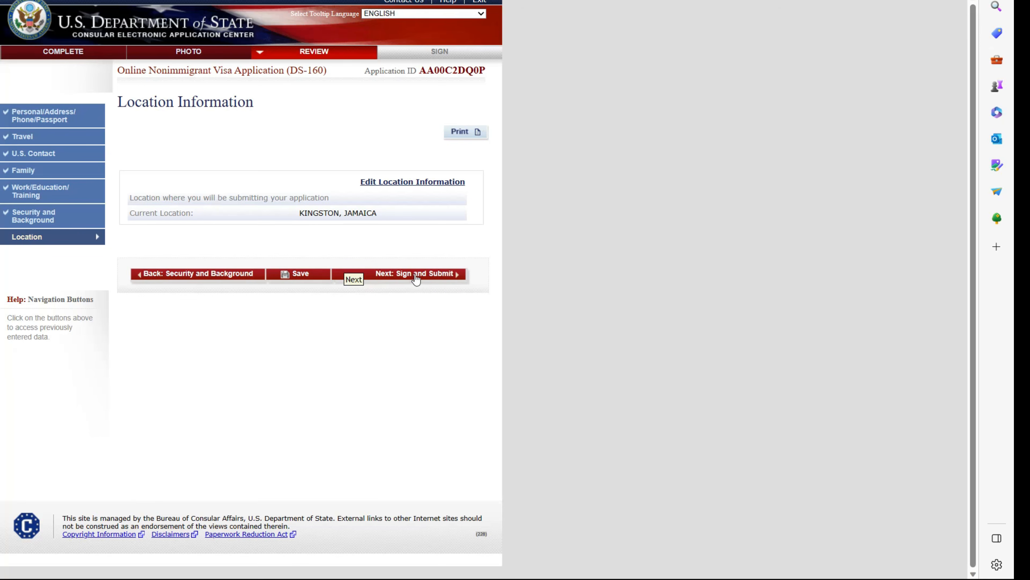
left_click(419, 276)
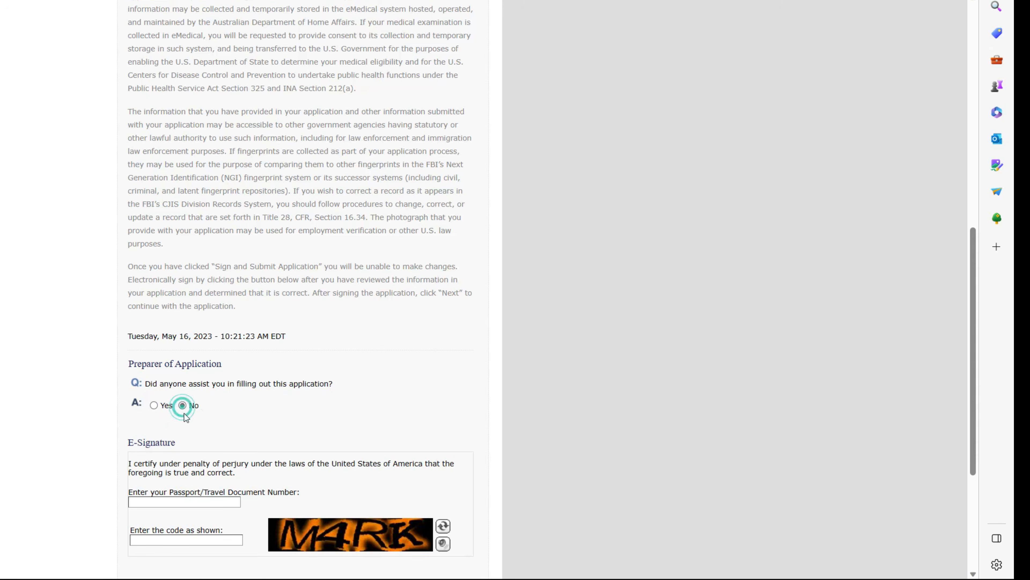
- Paste the passport number as the signature, enter the verification code, and sign and submit
right_click(167, 496)
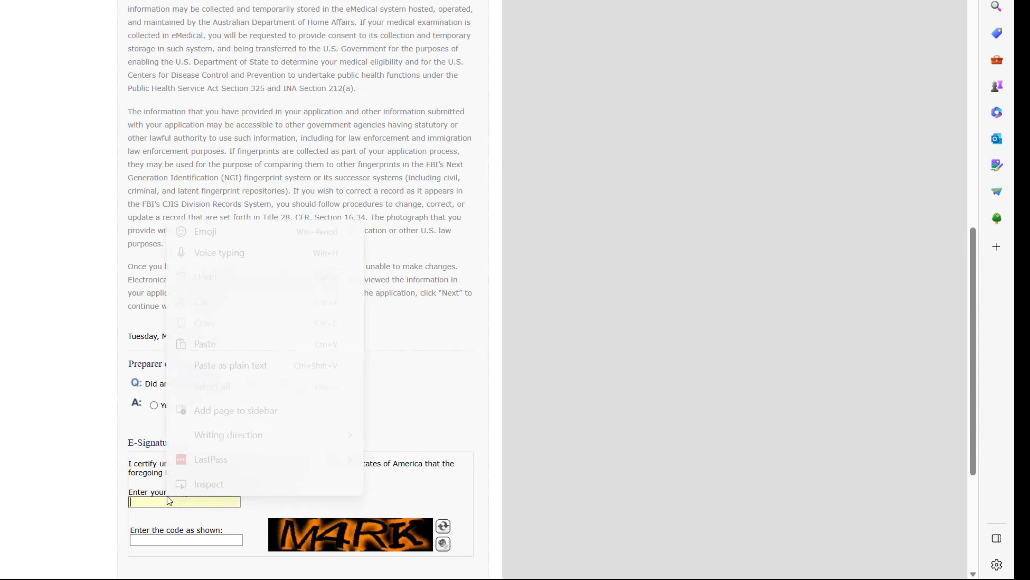
left_click(203, 343)
left_click(195, 537)
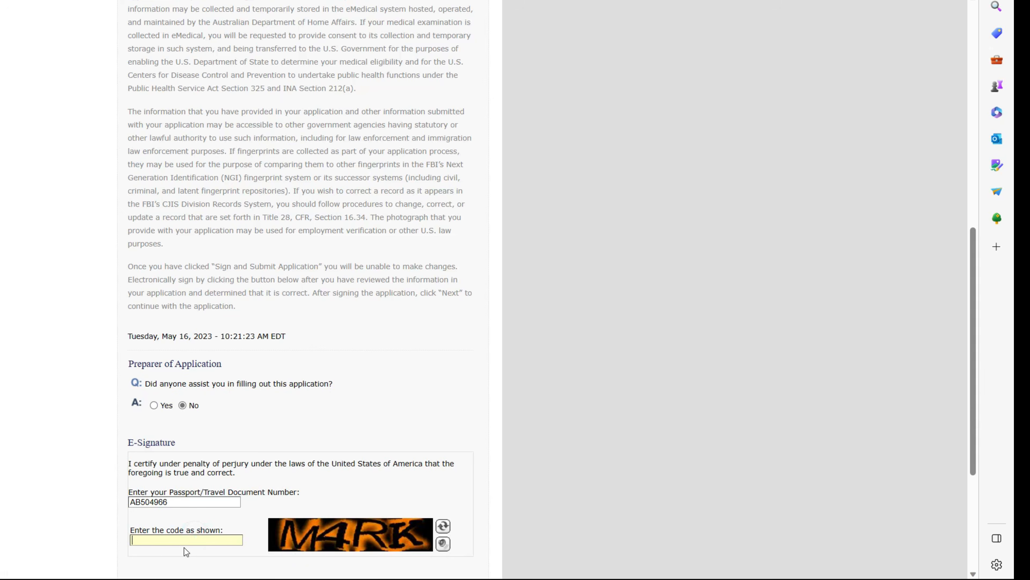
type("M4RK")
scroll(195, 523, "down", 2)
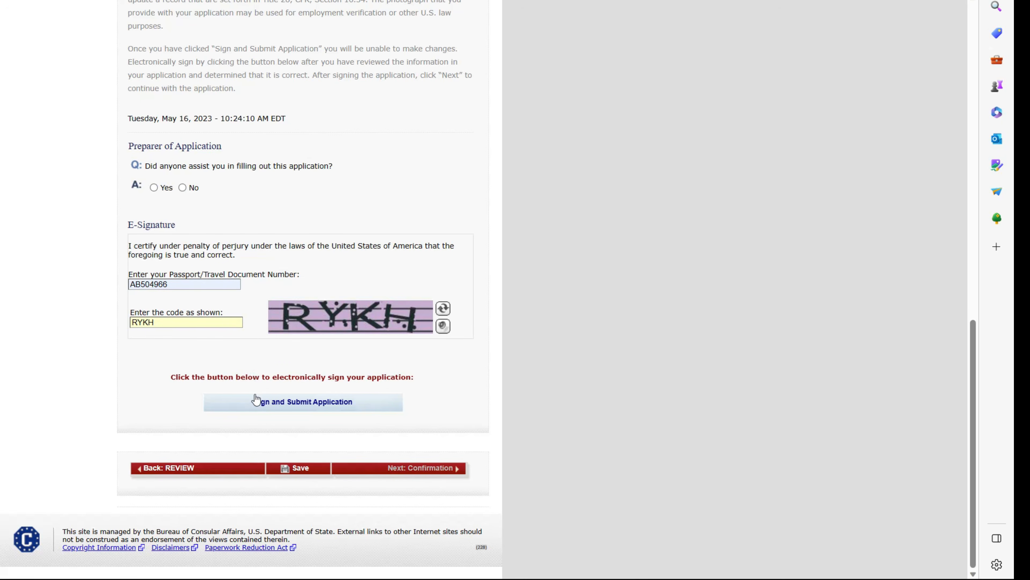
left_click(256, 403)
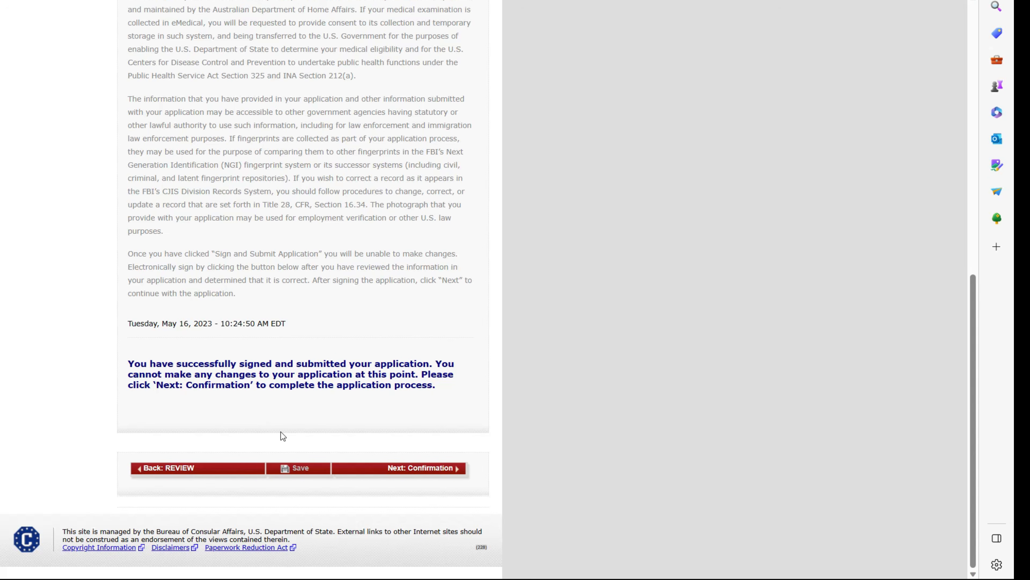
- Open the DS-160 confirmation page, glance at the email confirmation option, and return
left_click(423, 468)
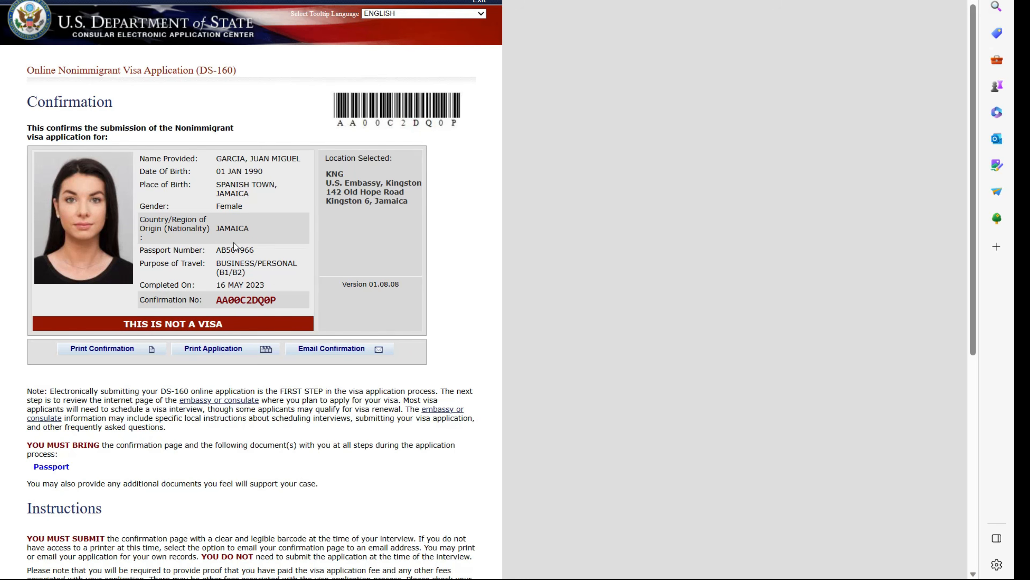
left_click(338, 349)
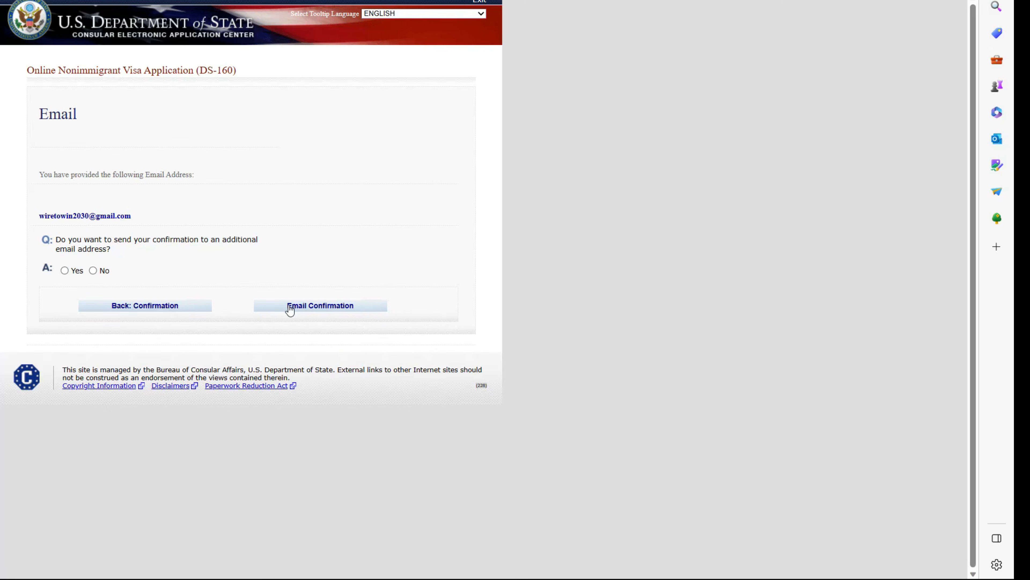
left_click(144, 305)
- Print the confirmation page with Microsoft Print to PDF and save the PDF file
left_click(121, 349)
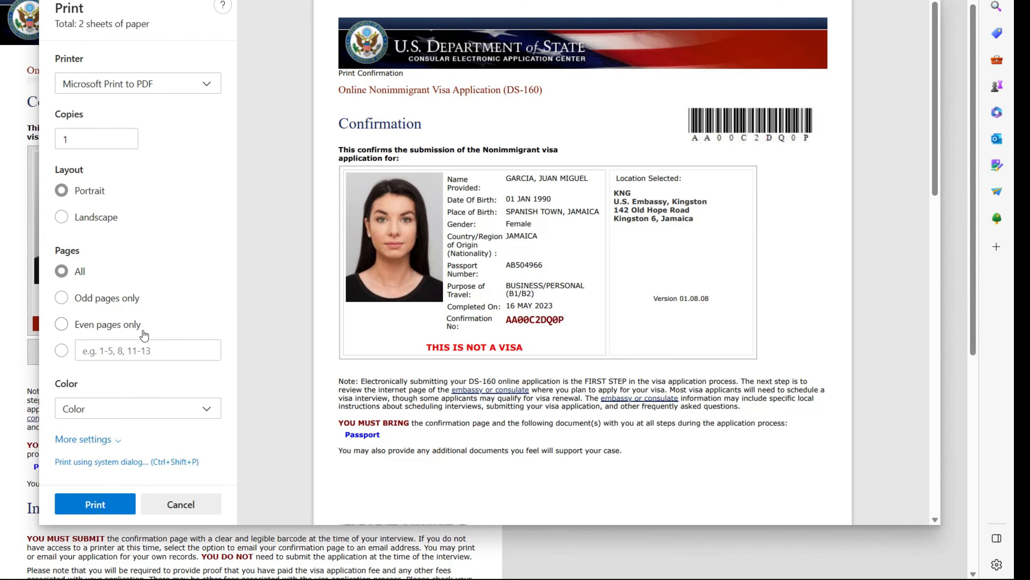
left_click(108, 500)
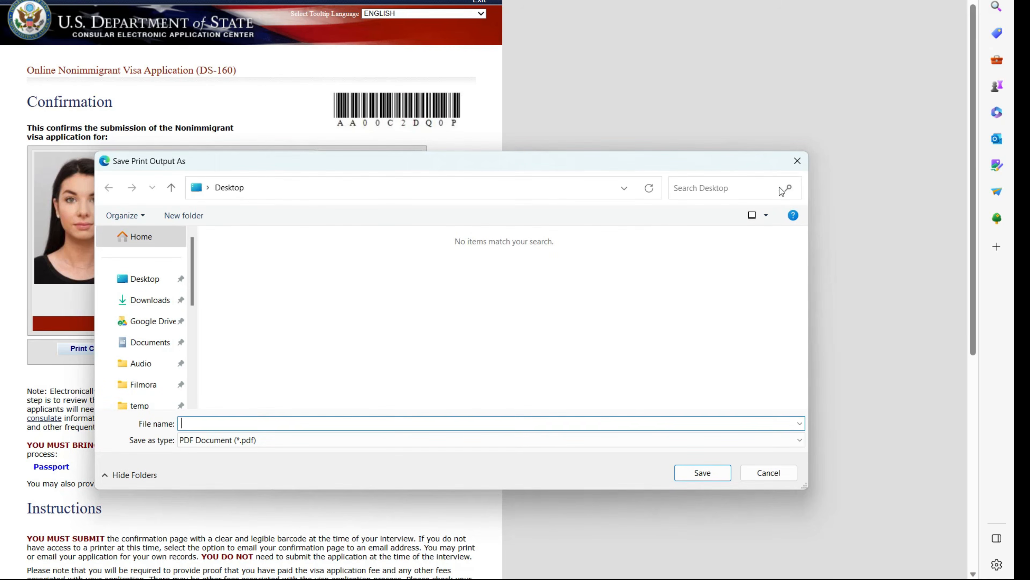
left_click(799, 165)
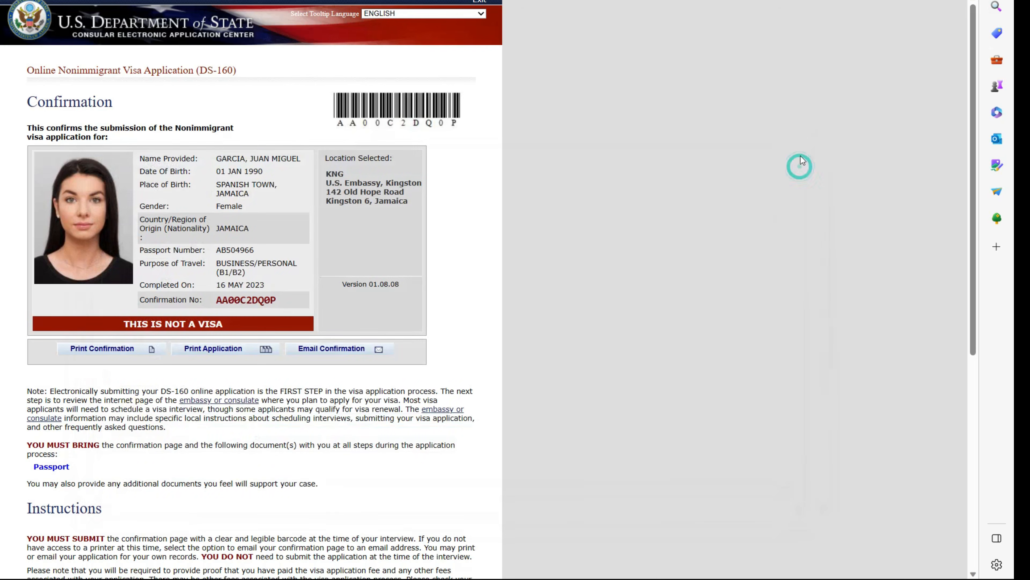